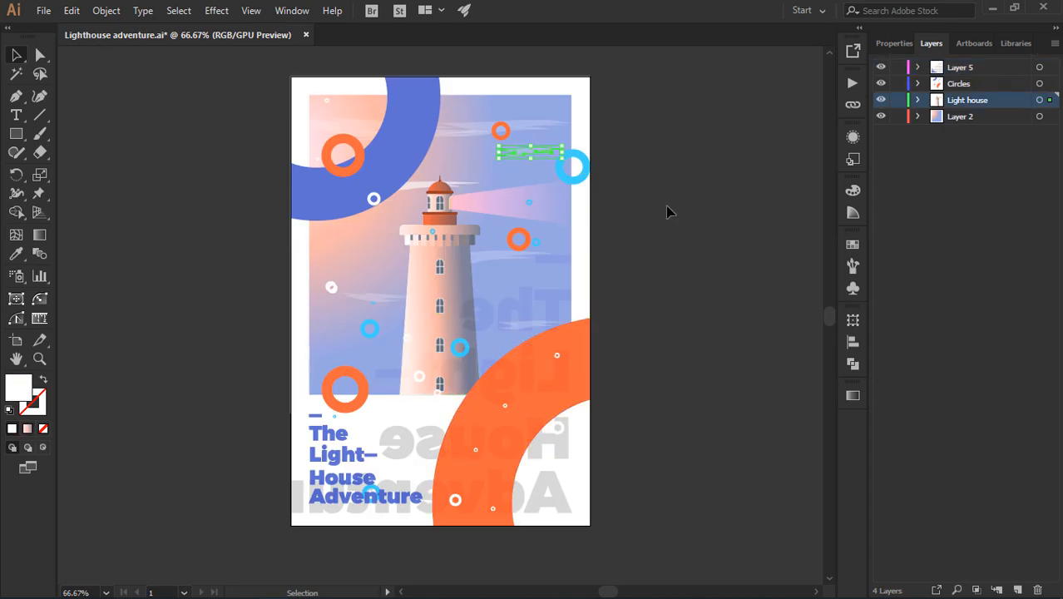
# Step: Revert the lighthouse poster document to its last saved version
pyautogui.press('F12')
pyautogui.click(626, 331)
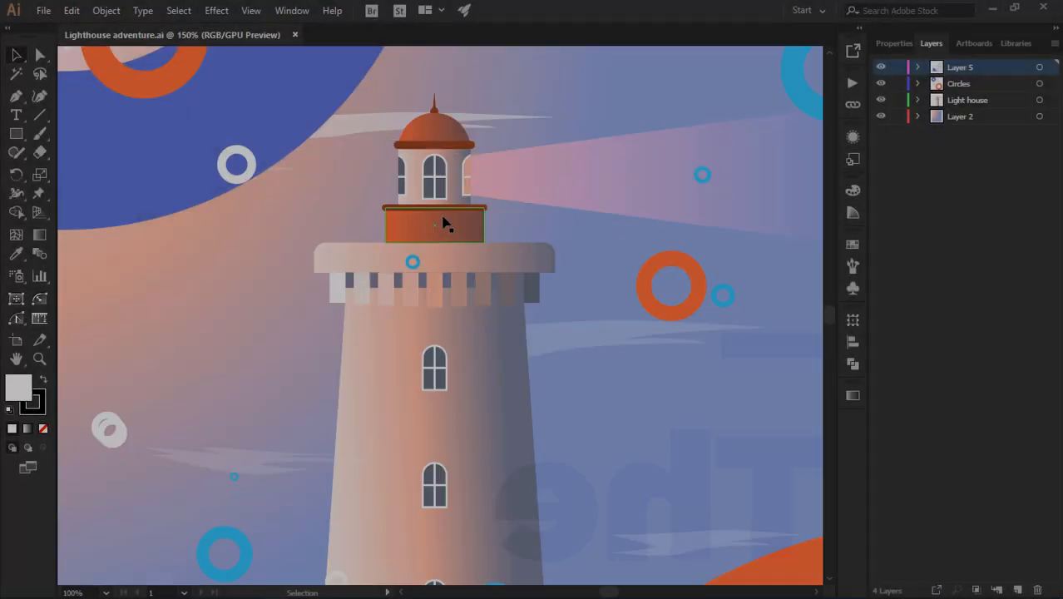
# Step: Inspect the lighthouse details, the scattered rings, the curves carrying the blue rings, and the artwork extending beyond the artboard
pyautogui.scroll(3, 441, 220)
pyautogui.scroll(3, 443, 221)
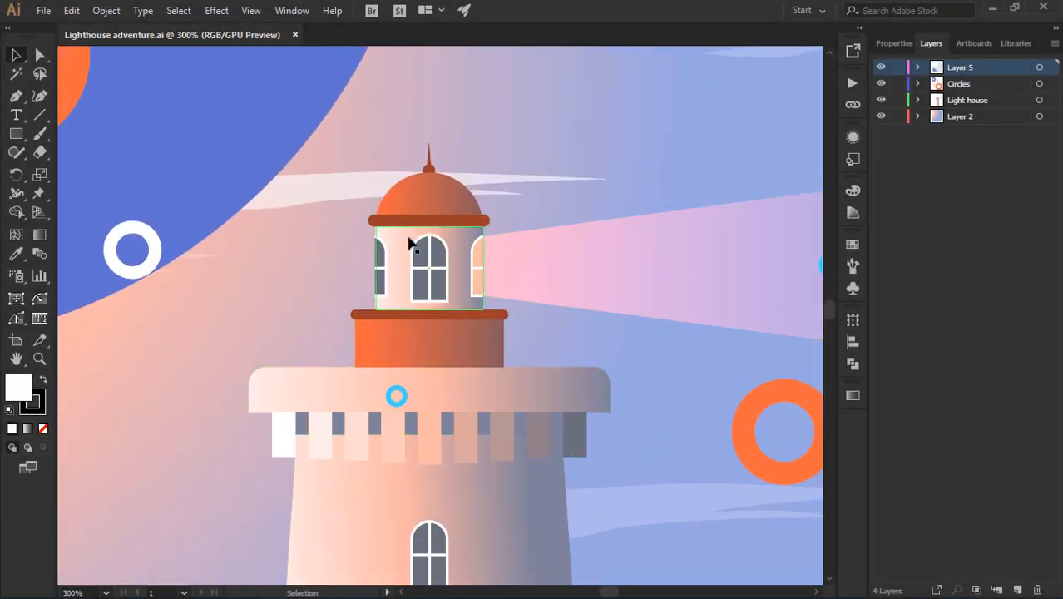
pyautogui.click(380, 251)
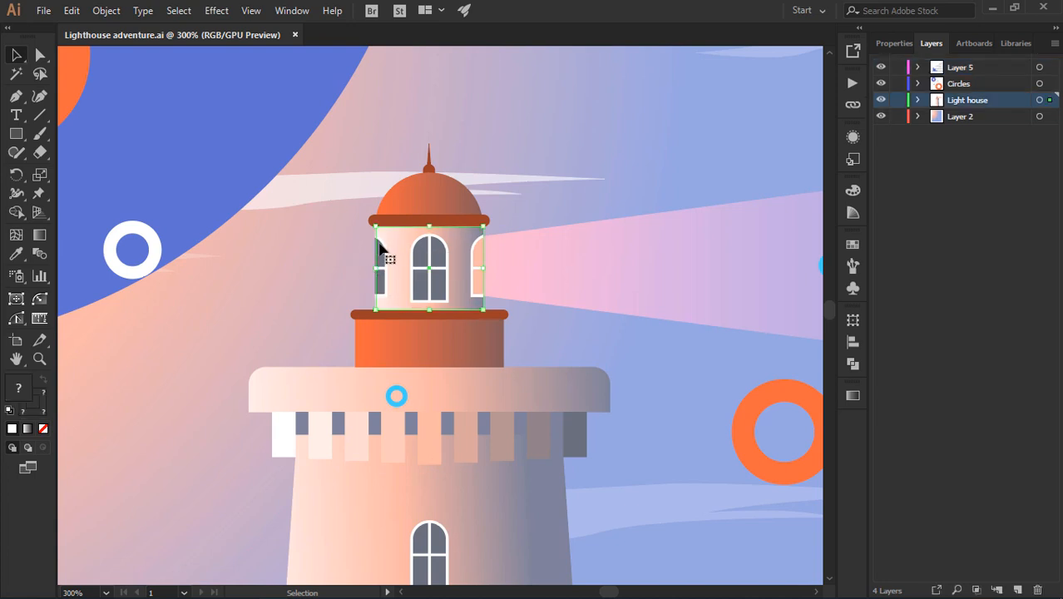
pyautogui.click(517, 253)
pyautogui.hotkey('ctrl', '-')
pyautogui.hotkey('ctrl', '-')
pyautogui.click(645, 334)
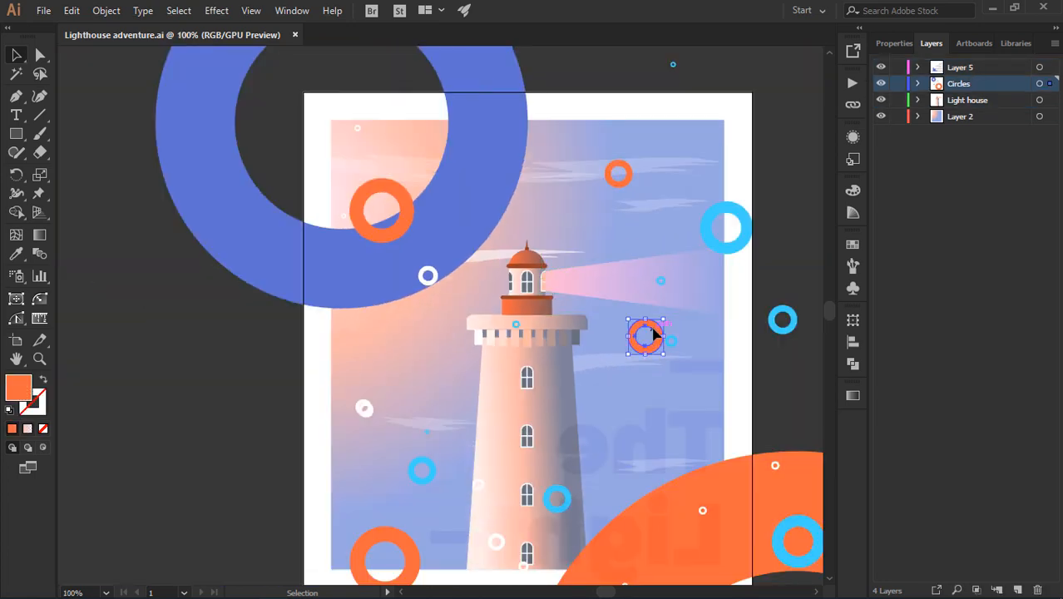
pyautogui.click(728, 233)
pyautogui.click(742, 244)
pyautogui.scroll(-3, 789, 280)
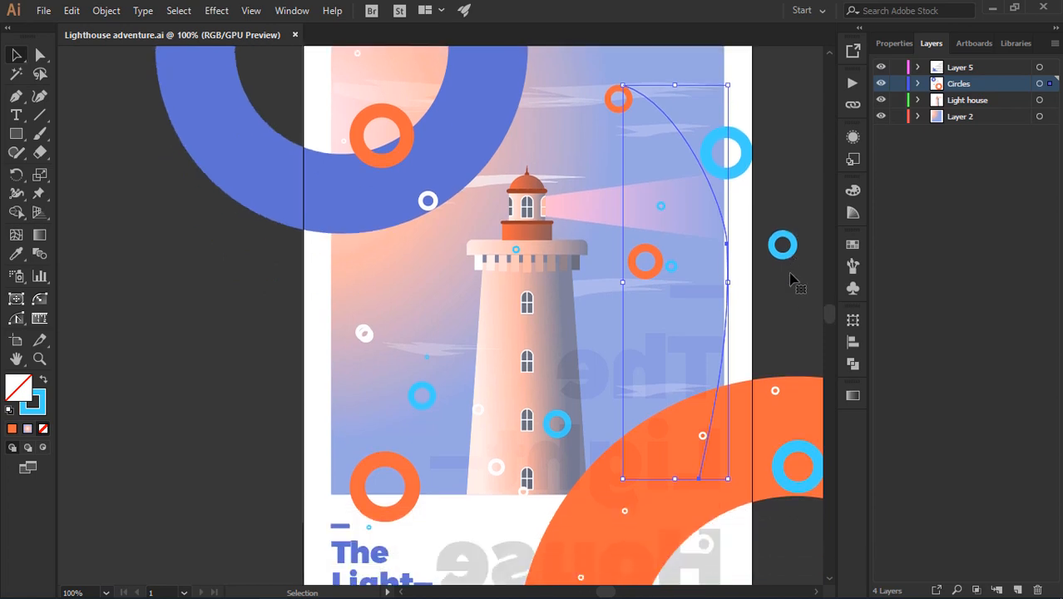
pyautogui.scroll(-1, 512, 465)
pyautogui.click(411, 384)
pyautogui.scroll(-3, 445, 366)
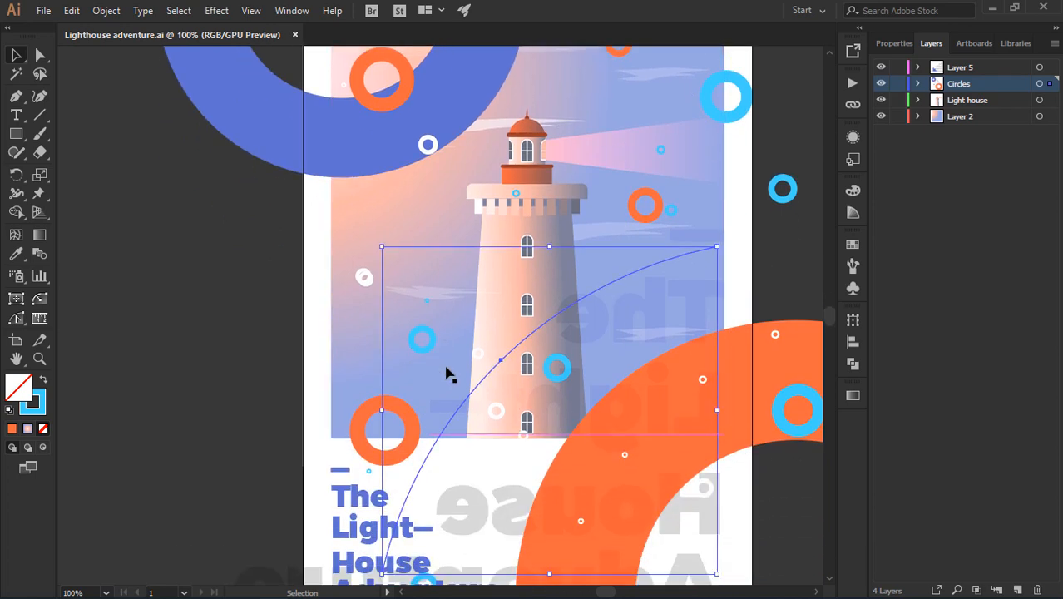
pyautogui.scroll(-2, 416, 403)
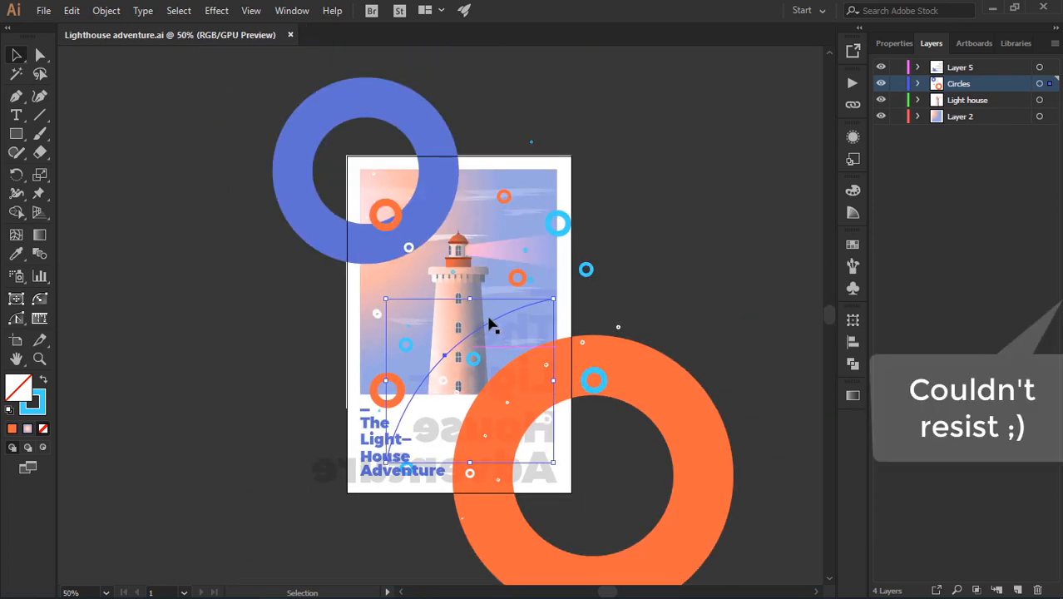
pyautogui.scroll(1, 486, 349)
pyautogui.scroll(1, 489, 405)
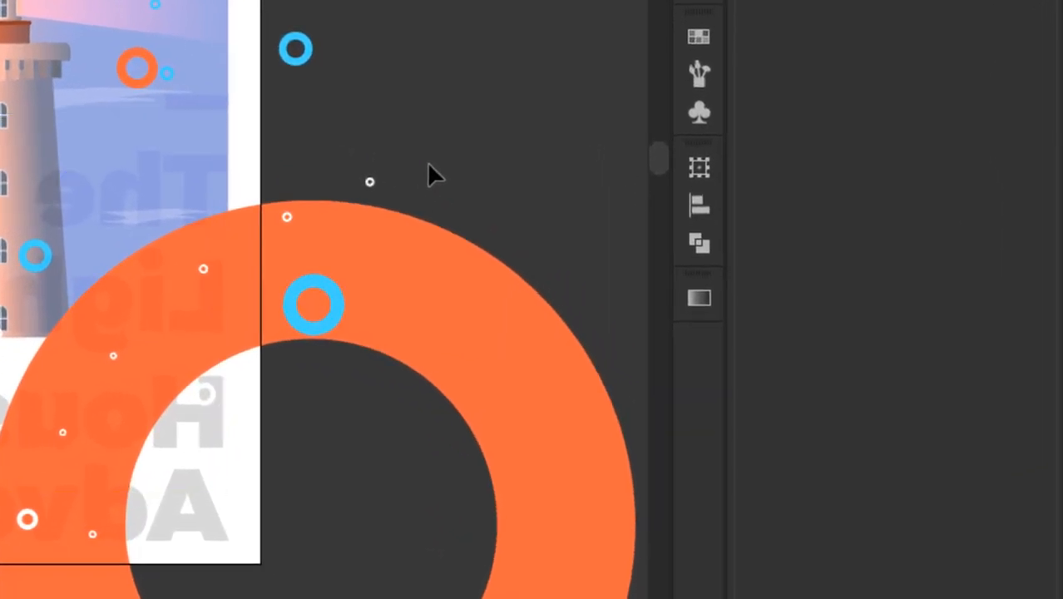
# Step: Locate the Pathfinder panel and its entry in the list of available panels
pyautogui.click(697, 241)
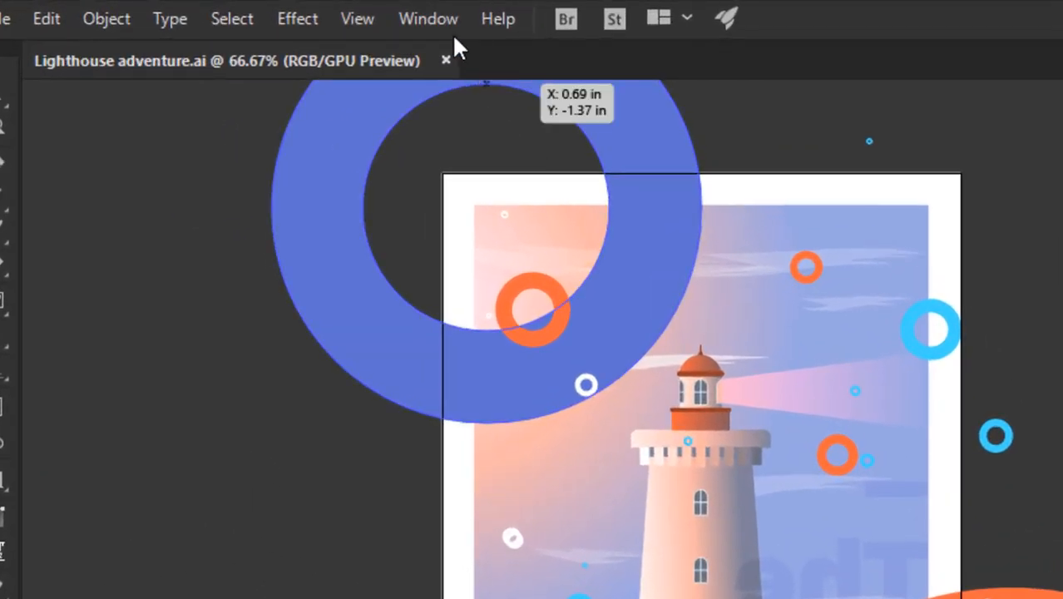
pyautogui.click(292, 10)
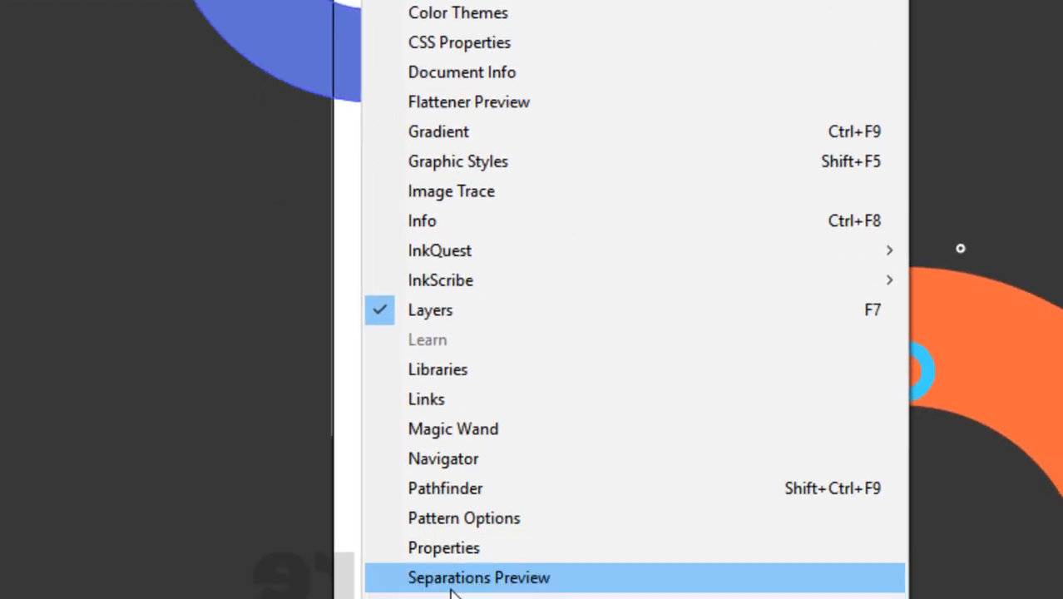
pyautogui.moveTo(352, 584)
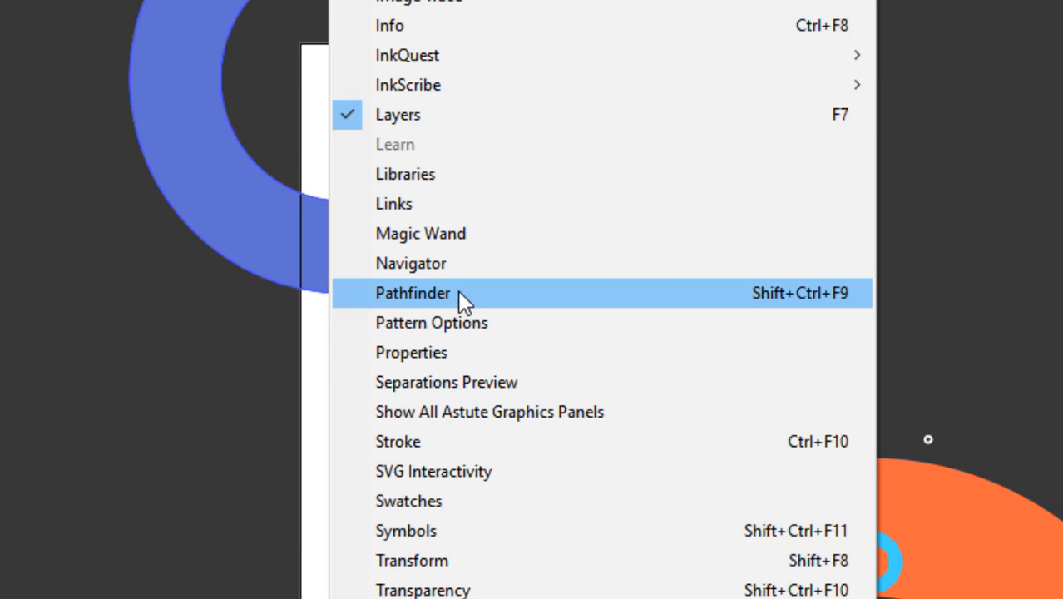
pyautogui.click(971, 285)
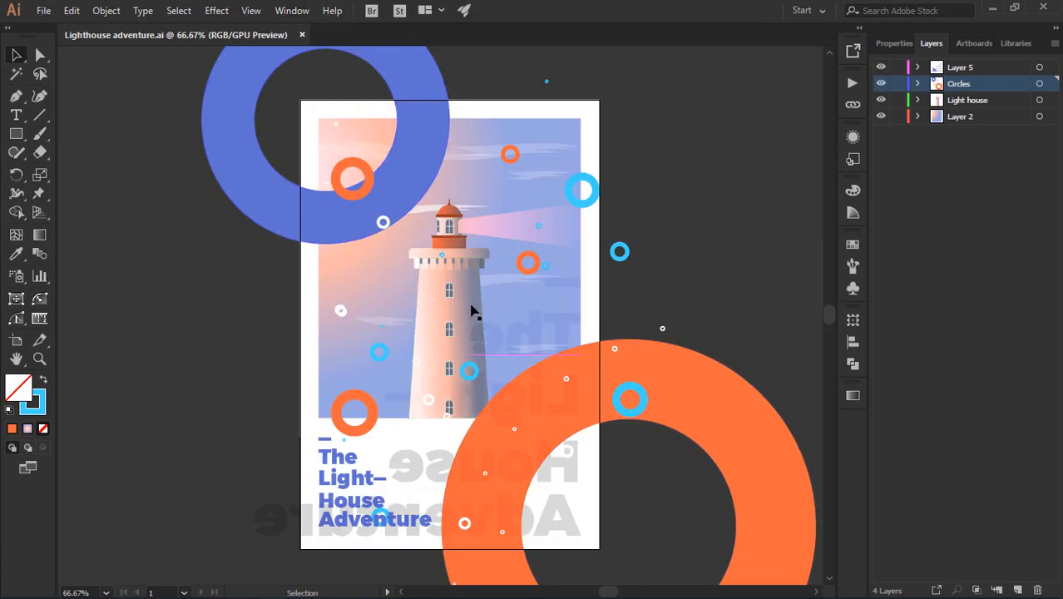
# Step: Select all the poster artwork and apply Expand Appearance to it
pyautogui.scroll(-1, 471, 312)
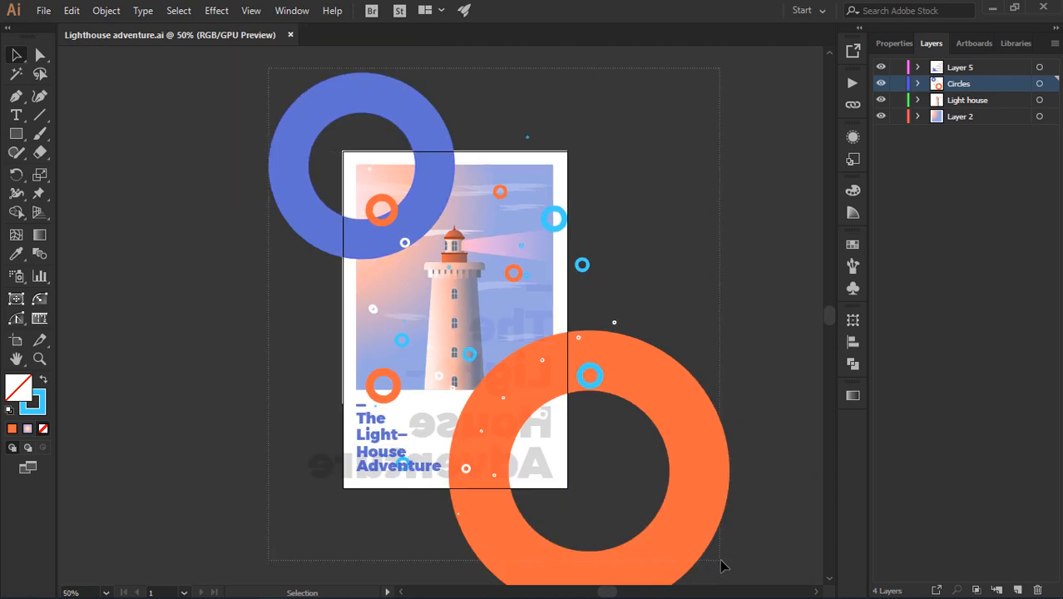
pyautogui.hotkey('ctrl', 'a')
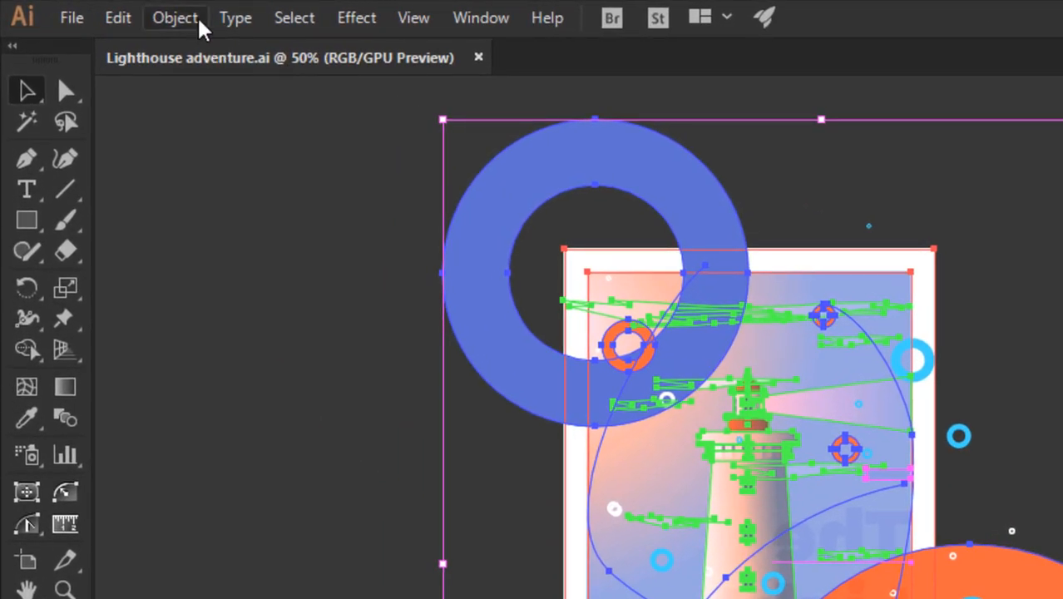
pyautogui.click(199, 23)
pyautogui.click(359, 337)
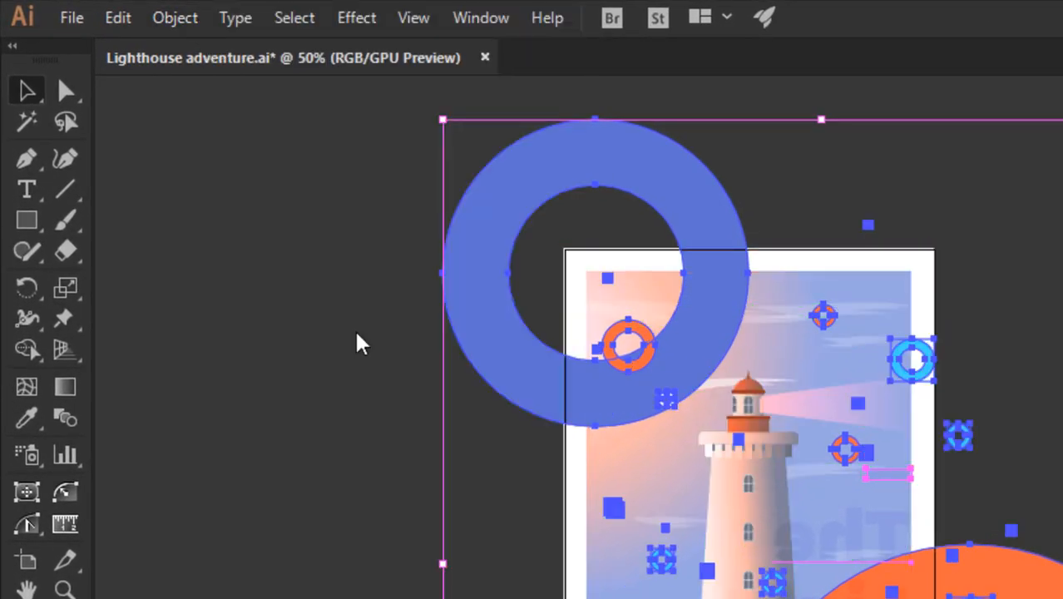
# Step: Expand the selected artwork with Object and Fill enabled, and clear the selection
pyautogui.click(200, 25)
pyautogui.click(327, 351)
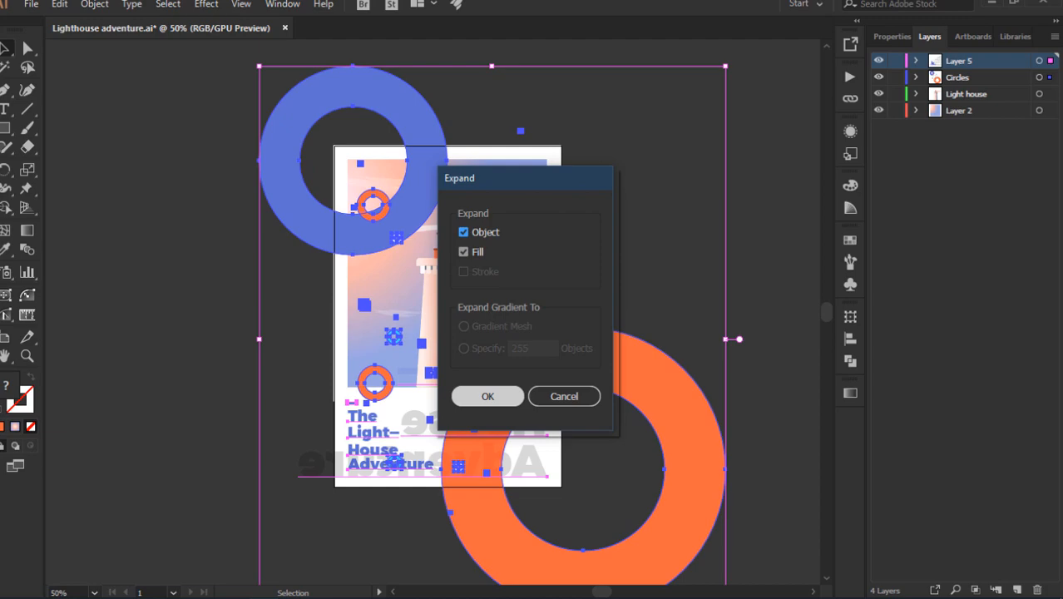
pyautogui.click(487, 397)
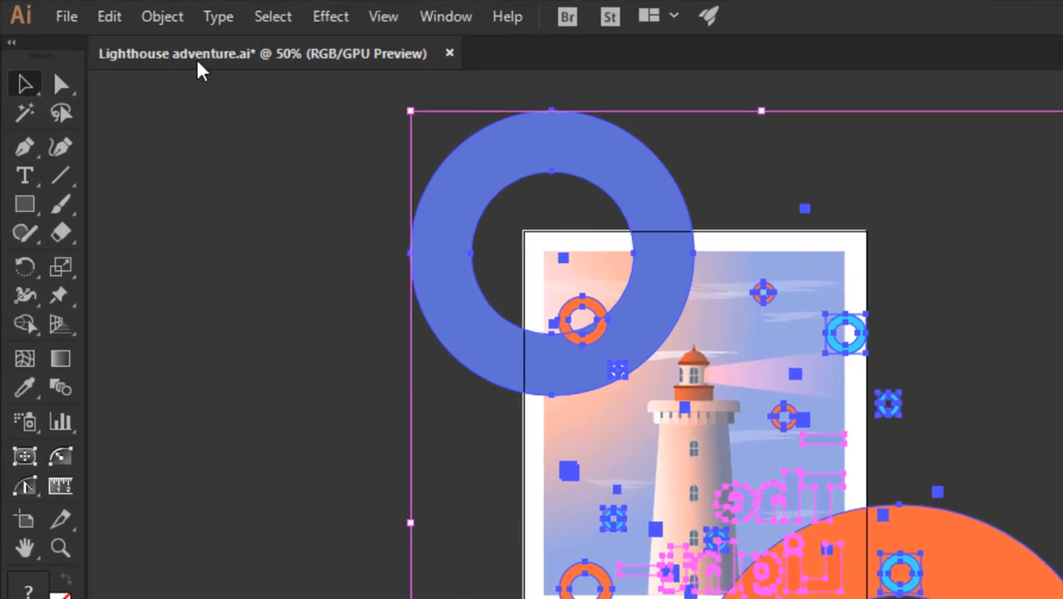
pyautogui.click(180, 20)
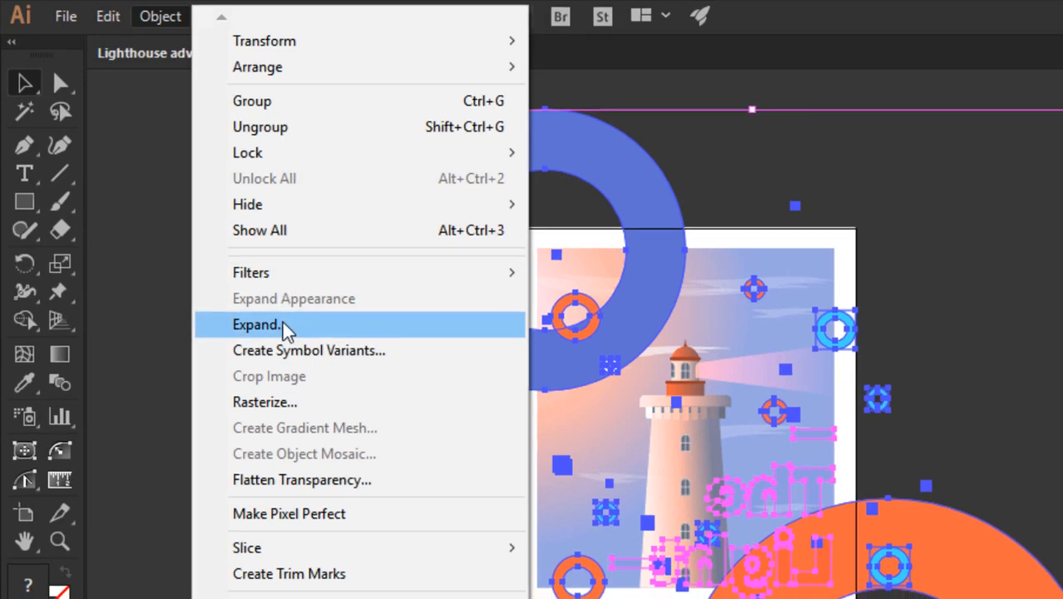
pyautogui.click(283, 324)
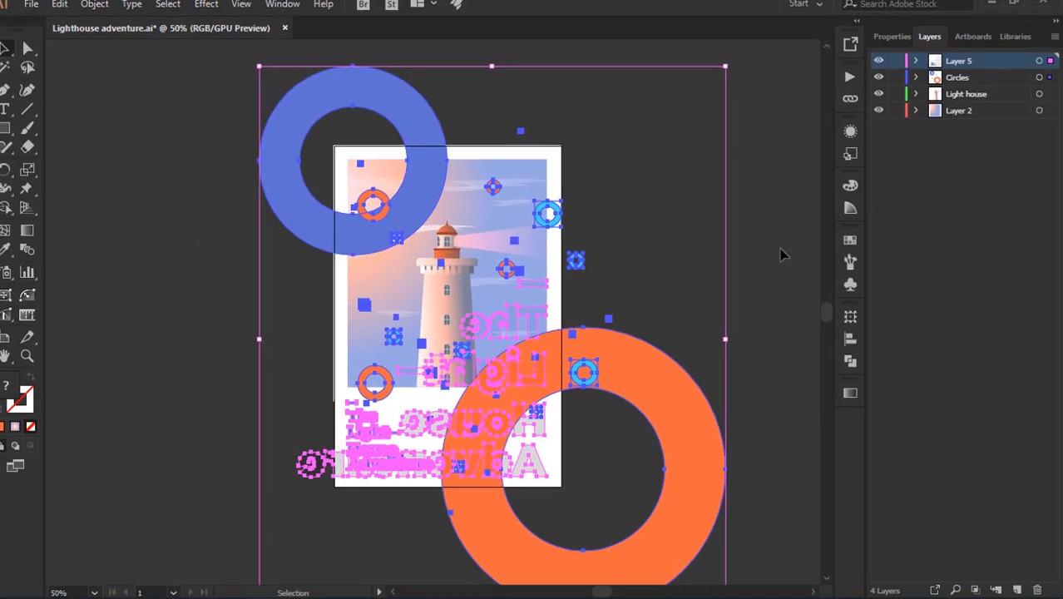
pyautogui.click(782, 253)
pyautogui.scroll(-1, 553, 301)
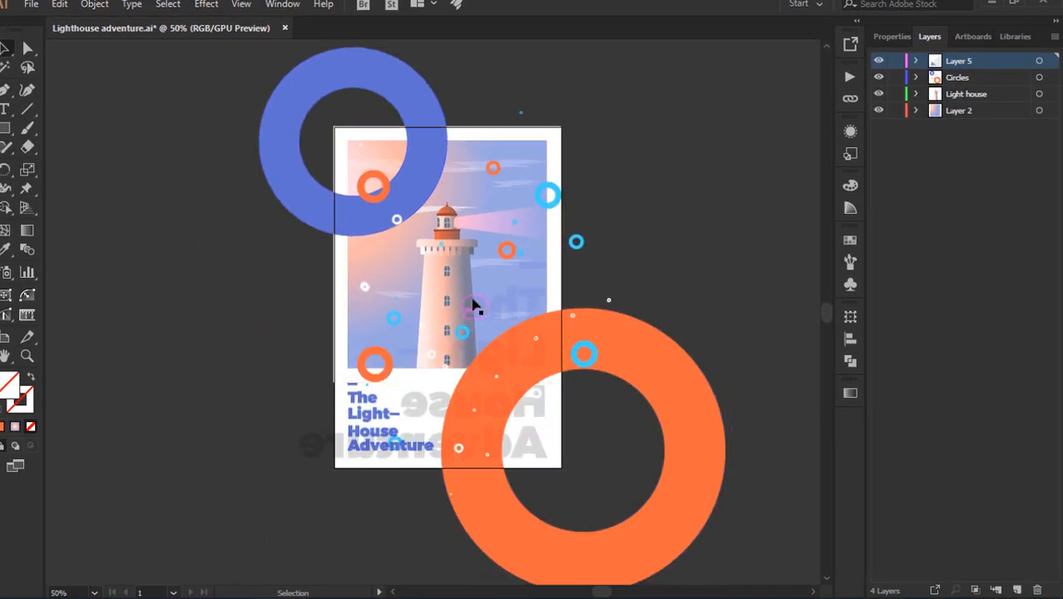
# Step: Draw a rectangle covering the whole artboard and fill it with the orange sampled from the large ring
pyautogui.click(5, 130)
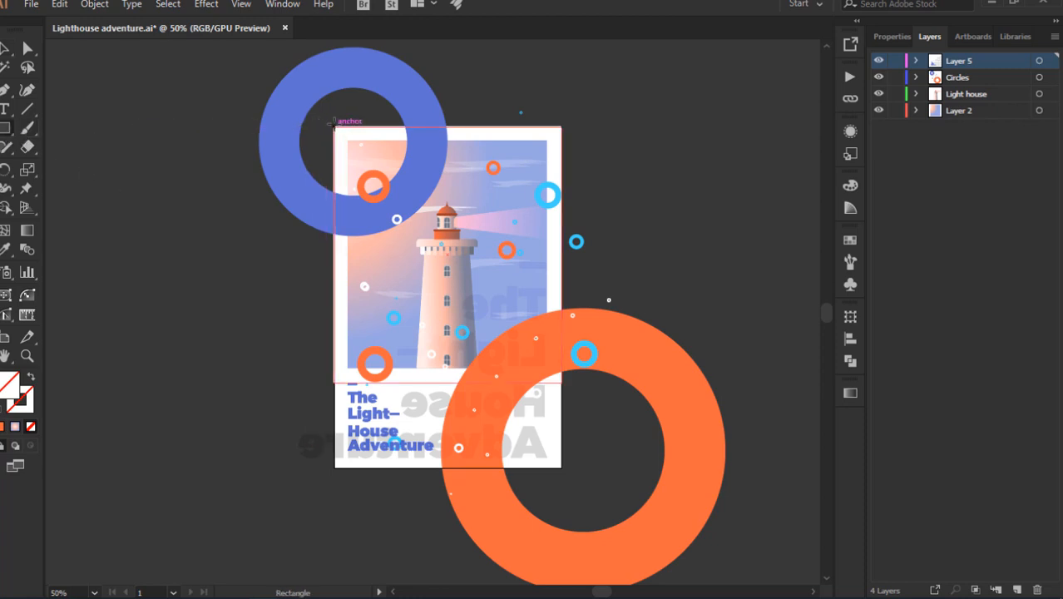
pyautogui.moveTo(333, 121); pyautogui.dragTo(561, 467)
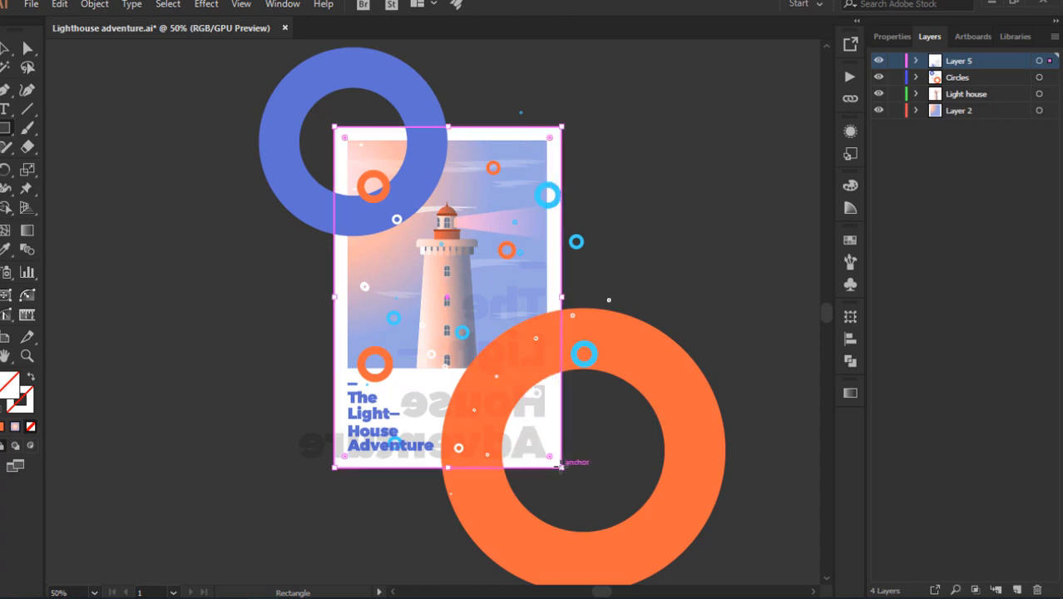
pyautogui.press('v')
pyautogui.press('i')
pyautogui.click(660, 327)
pyautogui.press('v')
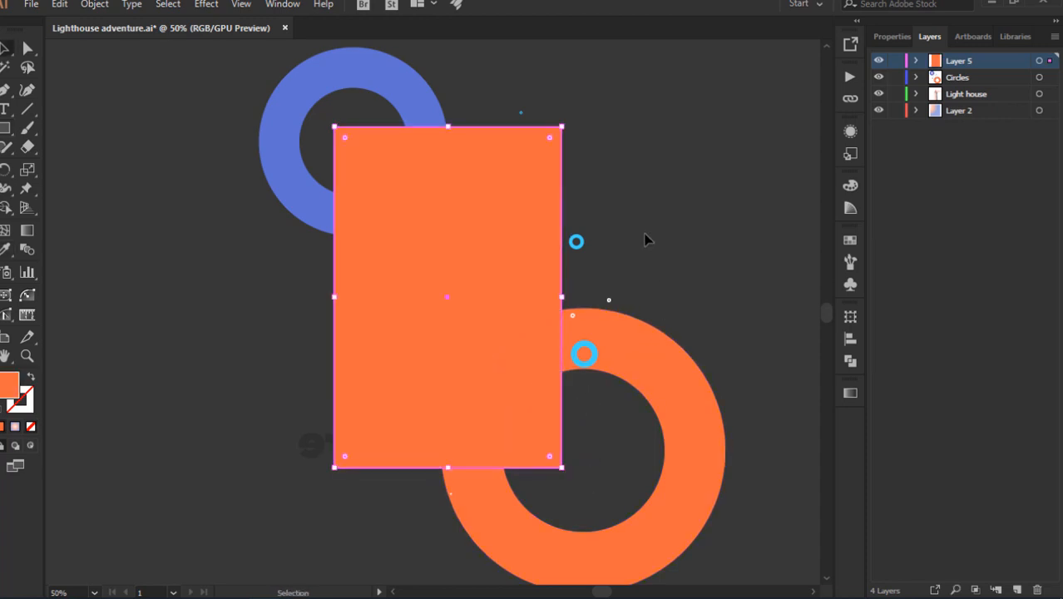
# Step: Bring the orange artboard-sized rectangle to the front of the artwork
pyautogui.click(647, 237)
pyautogui.click(509, 228)
pyautogui.rightClick(515, 249)
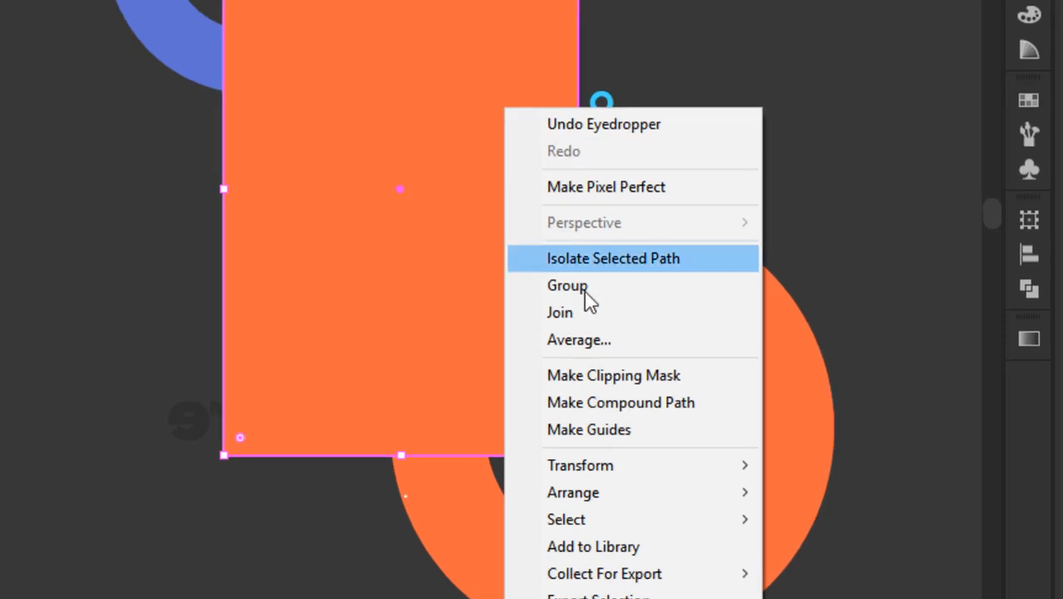
pyautogui.moveTo(611, 491)
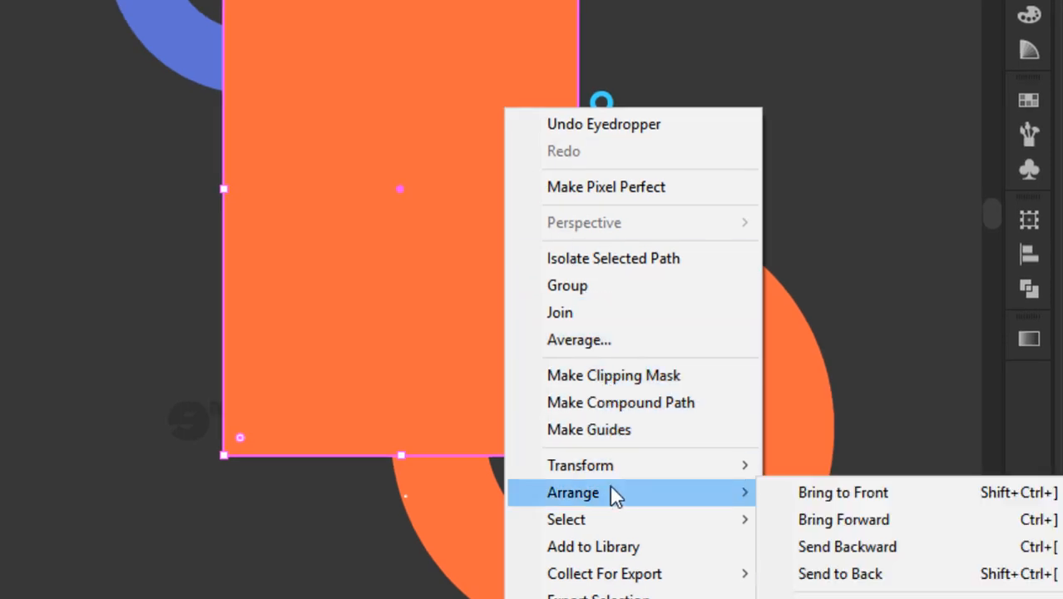
pyautogui.click(802, 492)
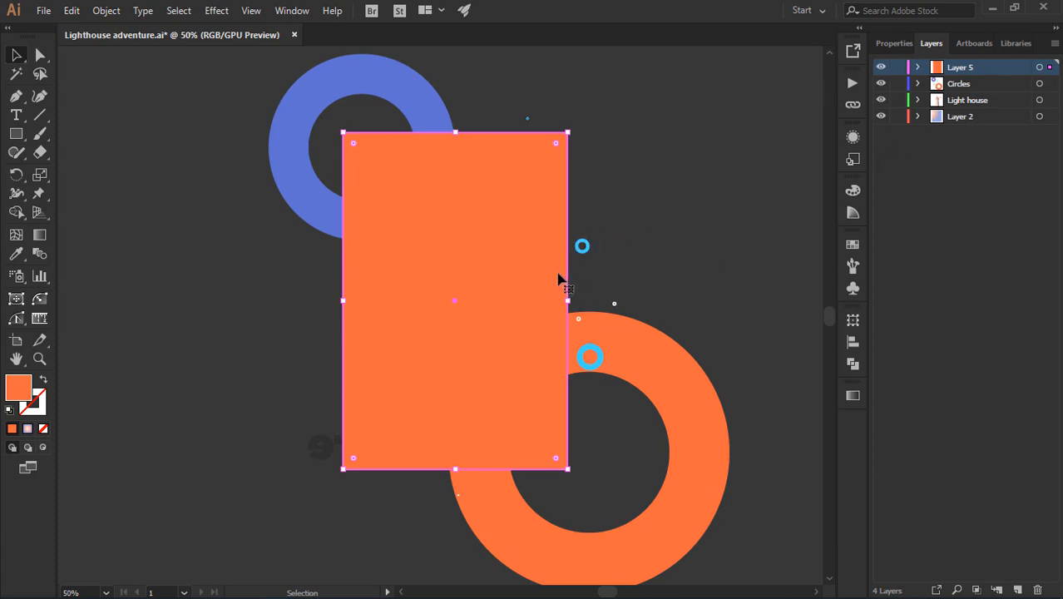
# Step: Crop all the artwork to the orange rectangle with the Pathfinder Crop operation and deselect the result
pyautogui.hotkey('ctrl', 'a')
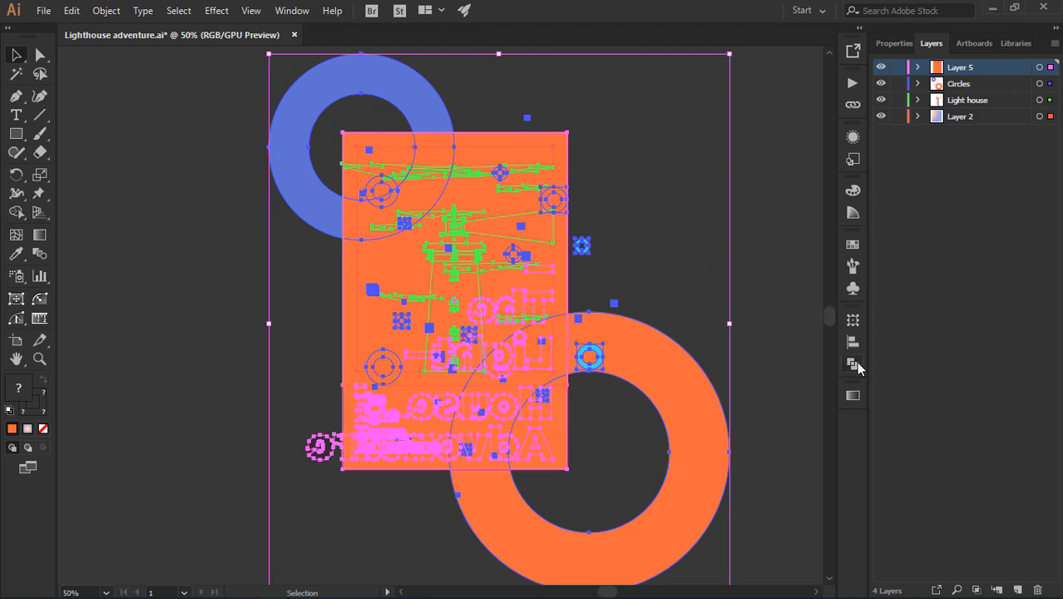
pyautogui.click(854, 365)
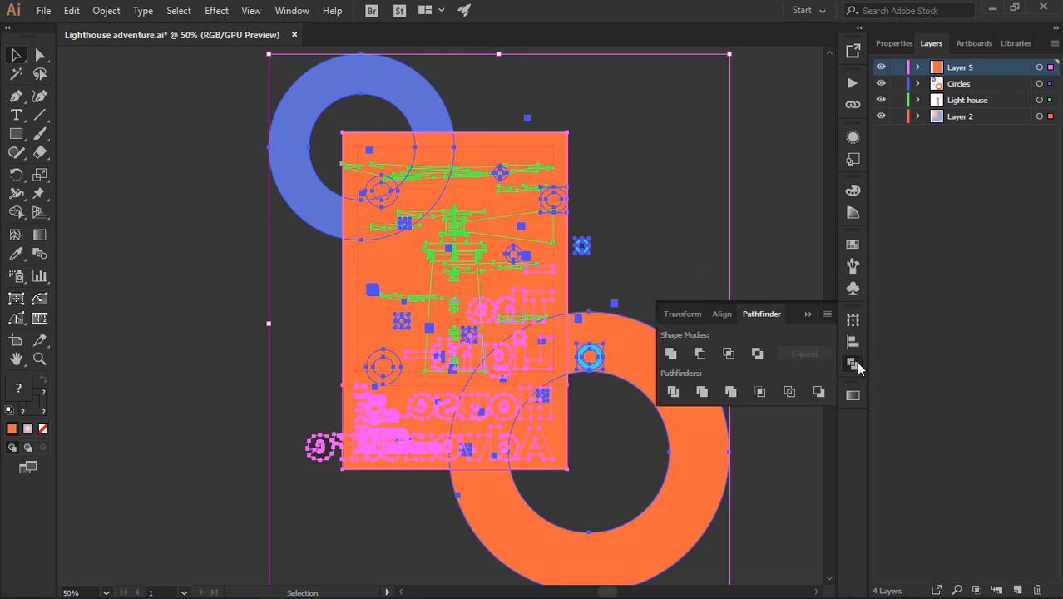
pyautogui.click(758, 393)
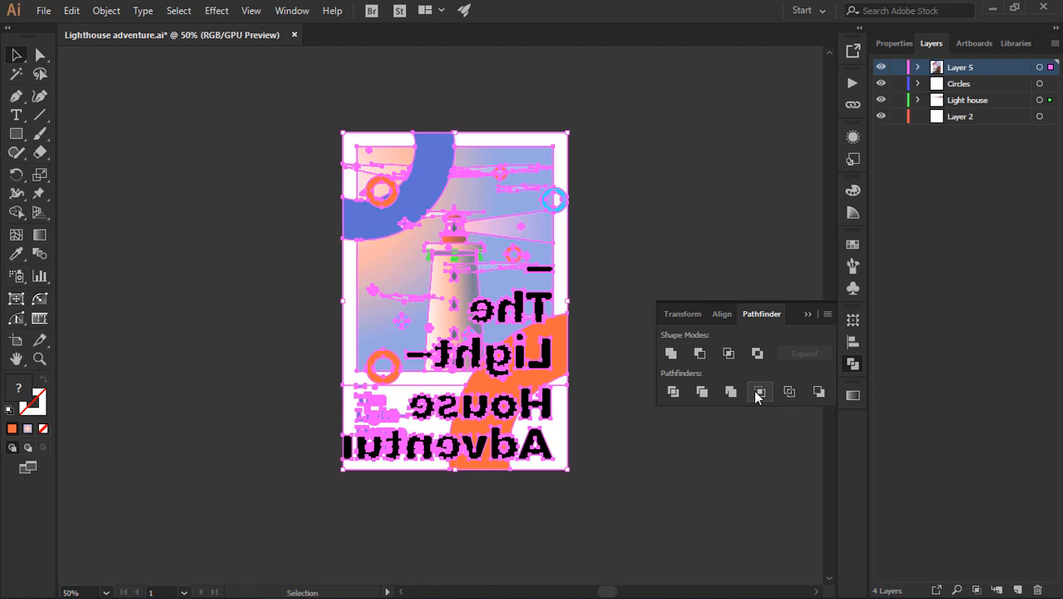
pyautogui.click(592, 329)
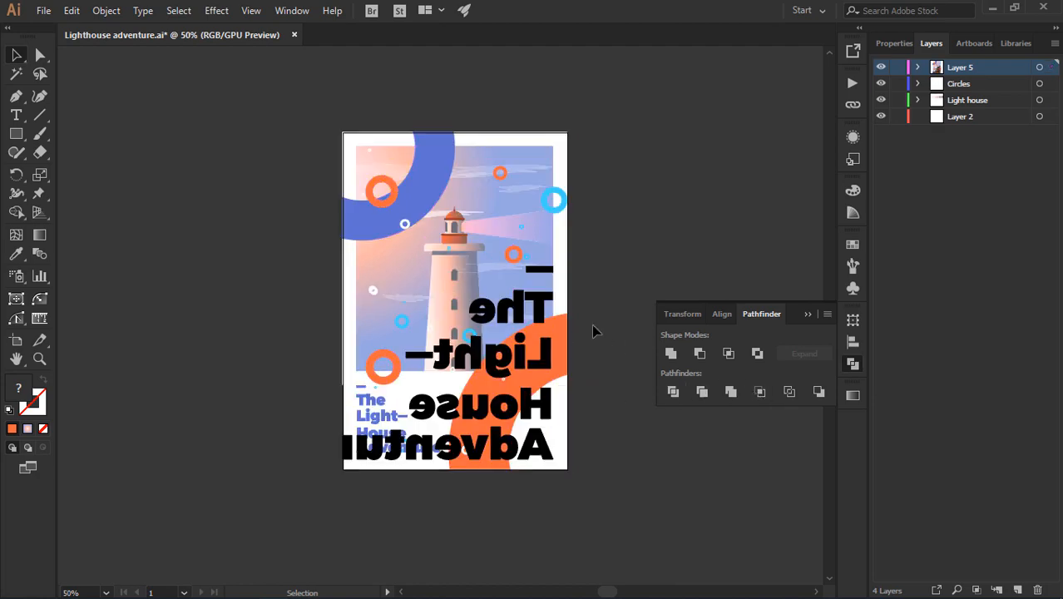
# Step: Ungroup the cropped artwork and clear the selection
pyautogui.scroll(3, 457, 216)
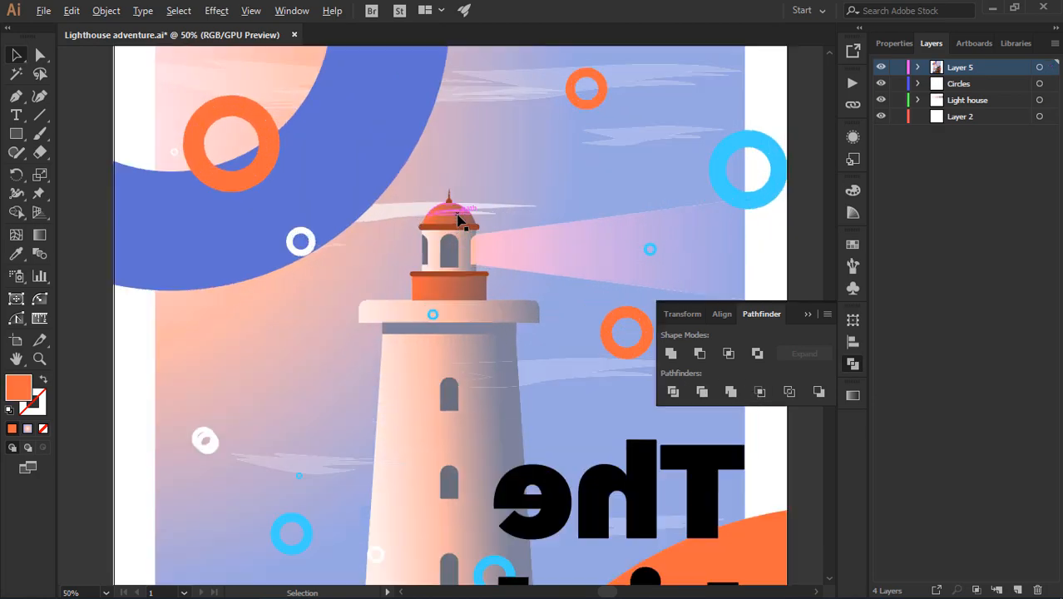
pyautogui.click(457, 216)
pyautogui.rightClick(456, 218)
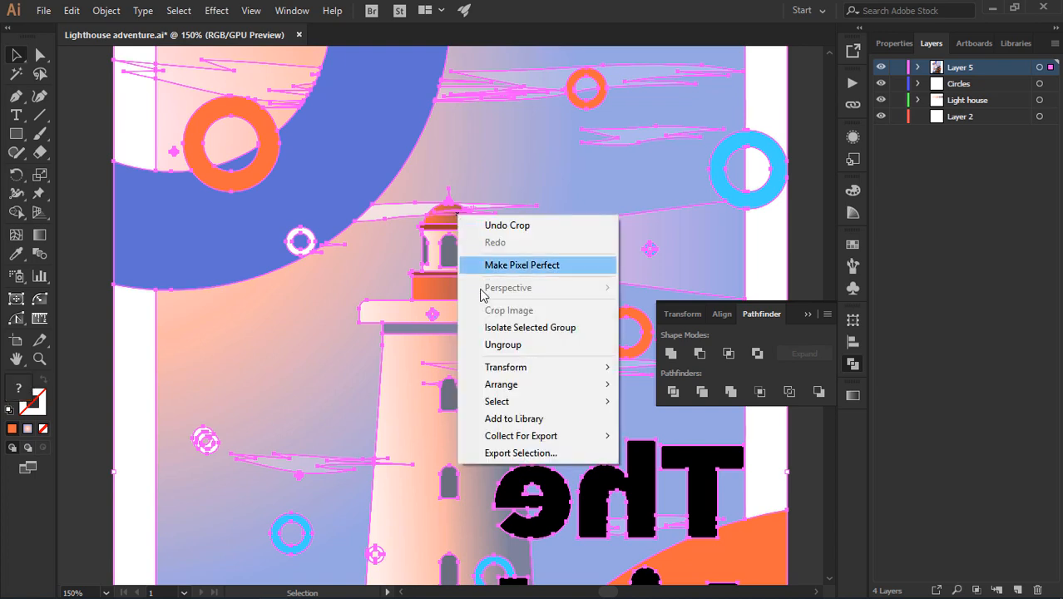
pyautogui.click(503, 350)
pyautogui.click(800, 228)
# Step: Move separate pieces of the lighthouse top and the nearby white and blue rings out of place to check how the artwork was cut
pyautogui.click(482, 210)
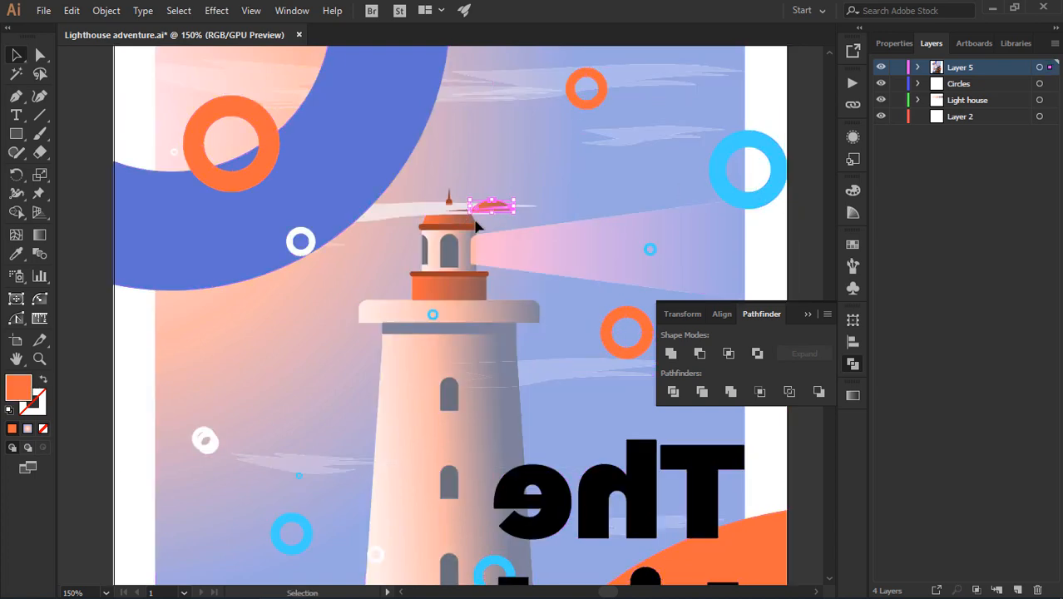
pyautogui.moveTo(469, 226); pyautogui.dragTo(543, 259)
pyautogui.moveTo(450, 247); pyautogui.dragTo(598, 163)
pyautogui.moveTo(449, 274); pyautogui.dragTo(370, 249)
pyautogui.moveTo(306, 240); pyautogui.dragTo(294, 287)
pyautogui.moveTo(378, 166); pyautogui.dragTo(407, 96)
pyautogui.scroll(-2, 416, 211)
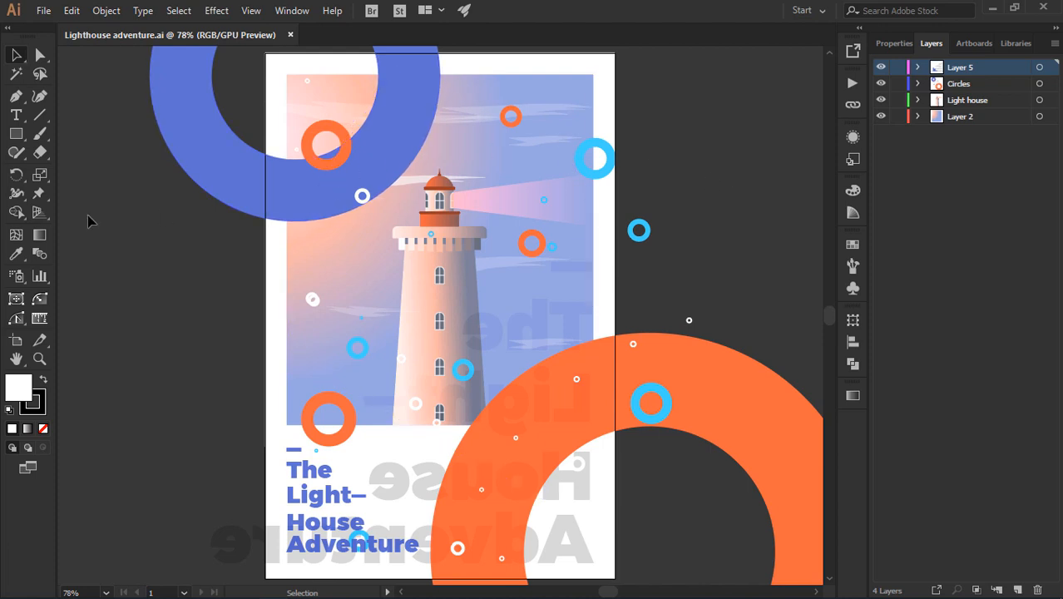
# Step: Expand the appearance of all the artwork, expand its objects and fills, and clear the selection
pyautogui.hotkey('ctrl', 'a')
pyautogui.click(106, 10)
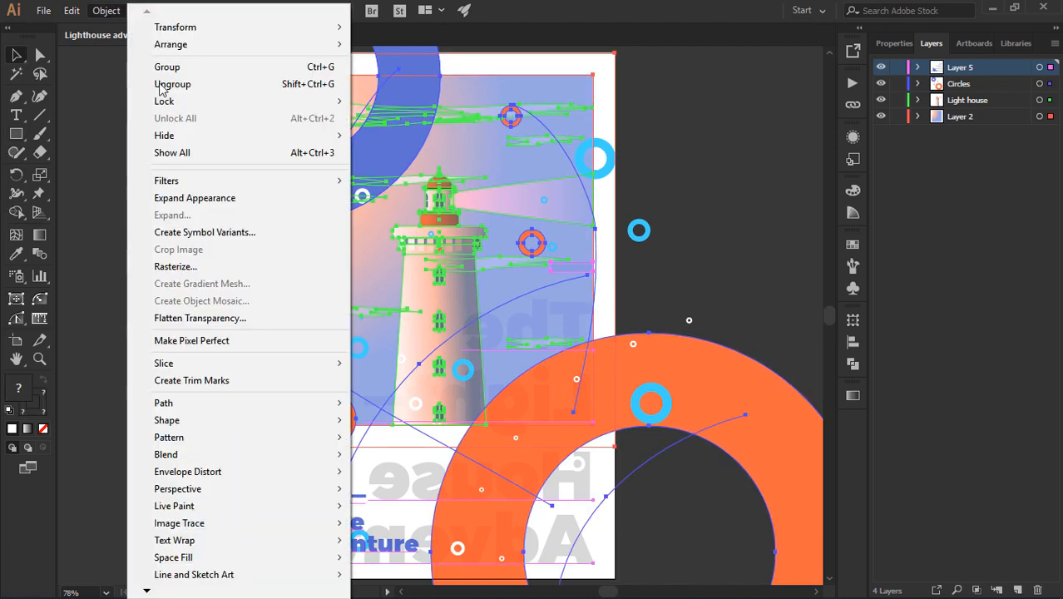
pyautogui.click(195, 198)
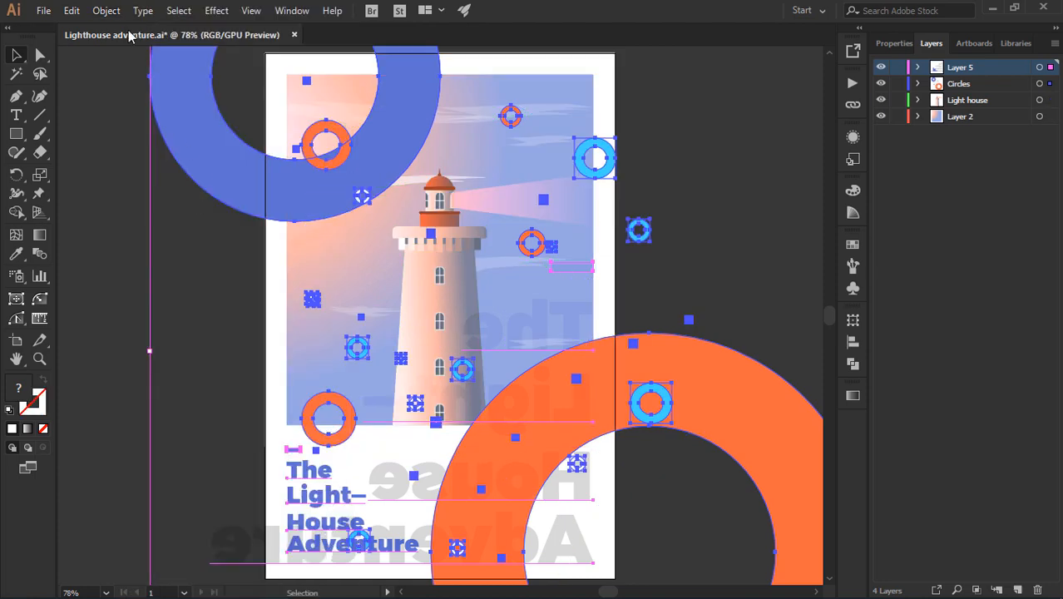
pyautogui.click(106, 11)
pyautogui.click(172, 215)
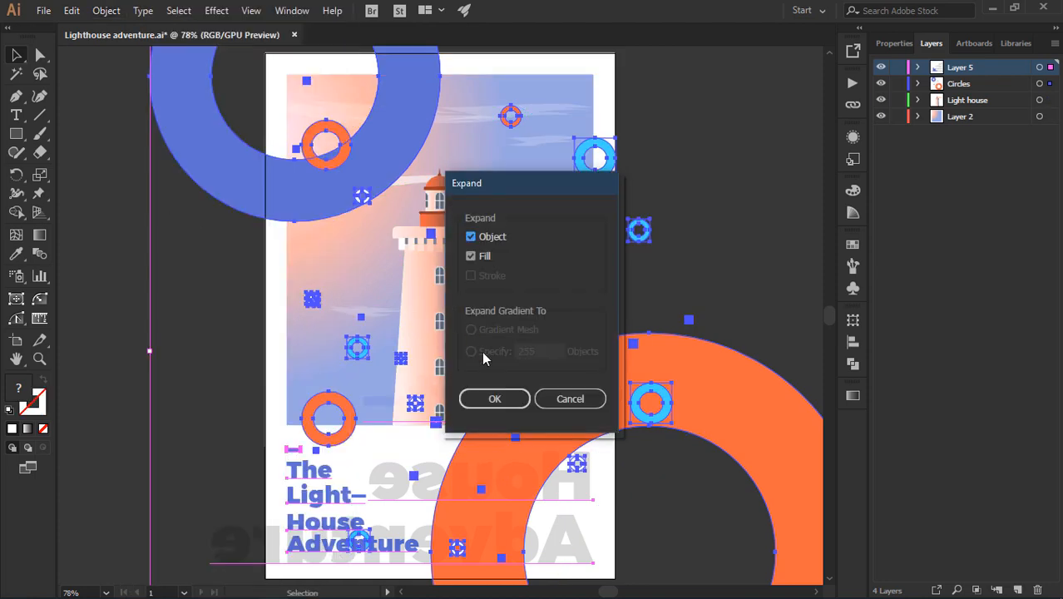
pyautogui.click(499, 400)
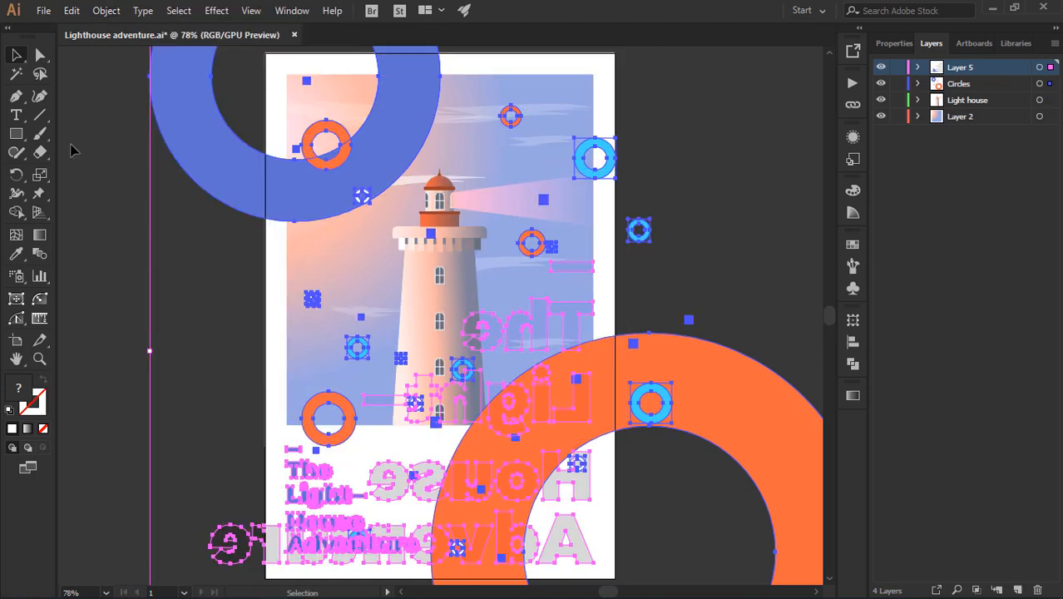
pyautogui.click(94, 162)
# Step: Draw a white rectangle exactly covering the artboard and bring it to the front
pyautogui.press('m')
pyautogui.moveTo(266, 54); pyautogui.dragTo(615, 577)
pyautogui.press('v')
pyautogui.rightClick(499, 225)
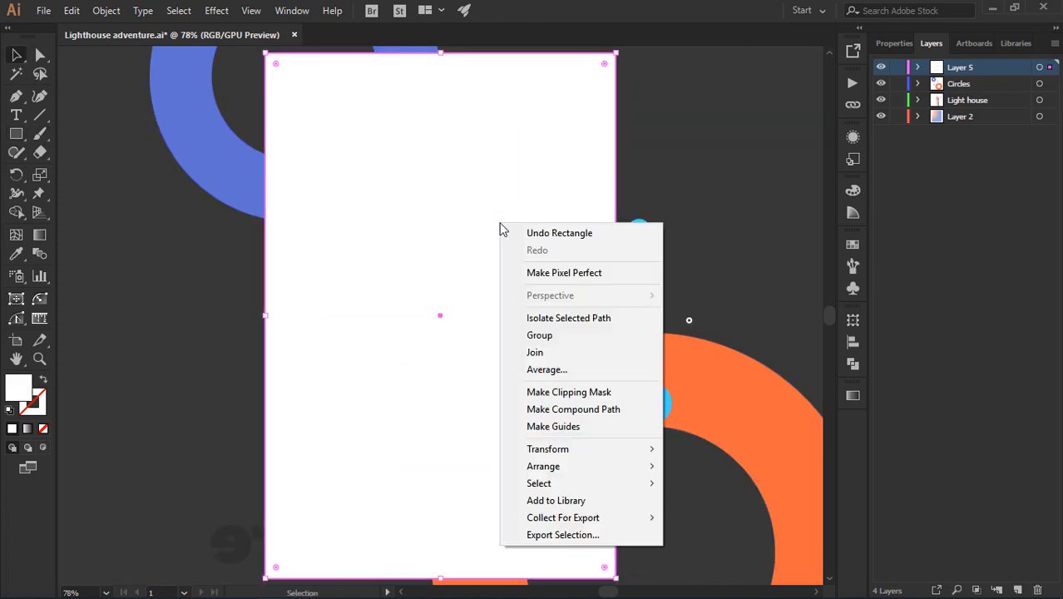
pyautogui.moveTo(582, 466)
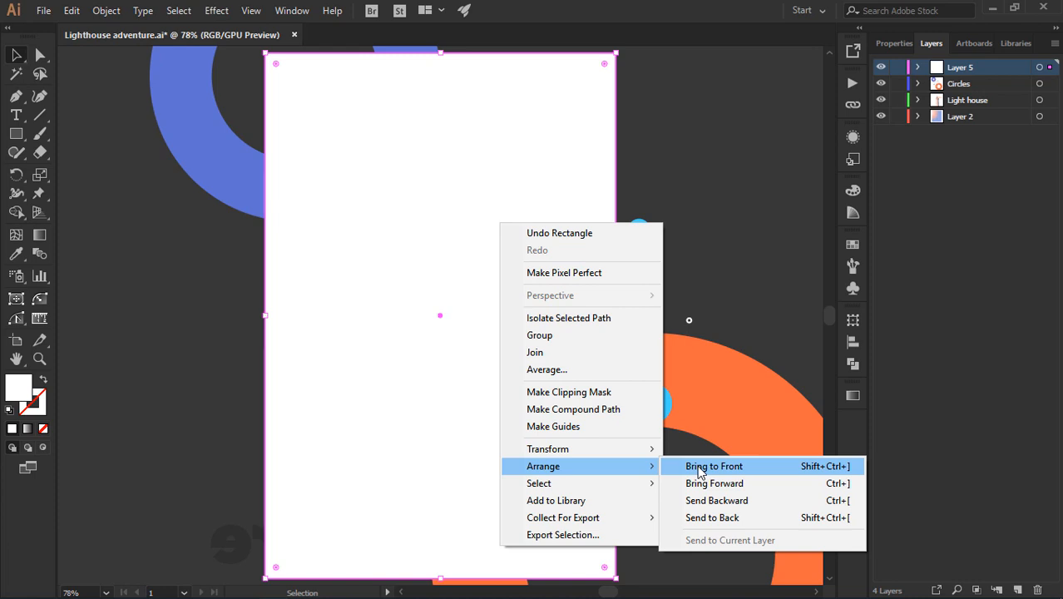
pyautogui.click(699, 468)
# Step: With everything selected, remove the parts of the big blue and orange rings outside the artboard rectangle using the Shape Builder tool
pyautogui.hotkey('ctrl', 'a')
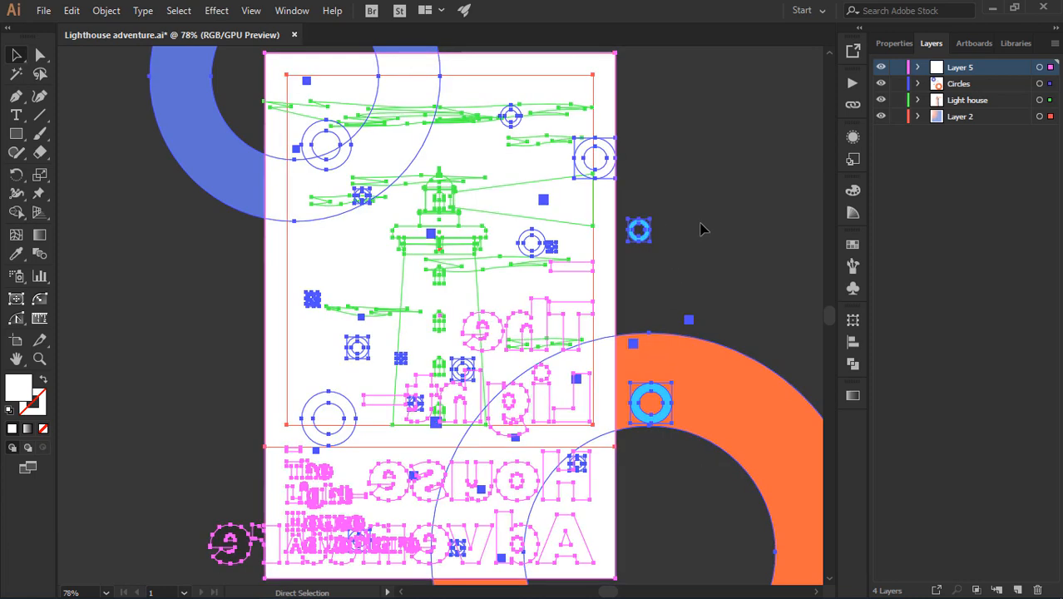
pyautogui.scroll(-2, 481, 301)
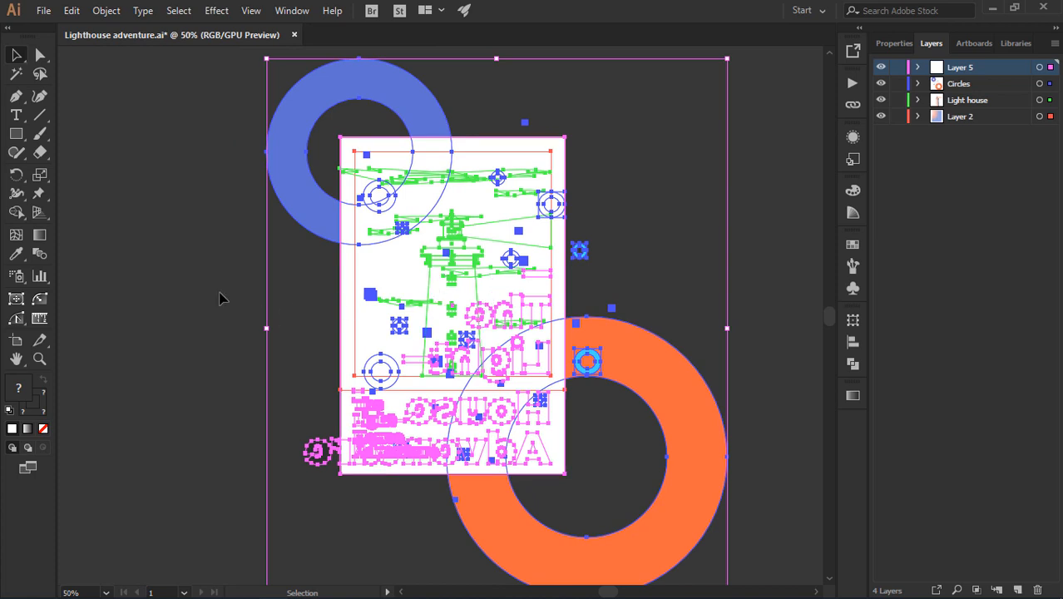
pyautogui.click(22, 217)
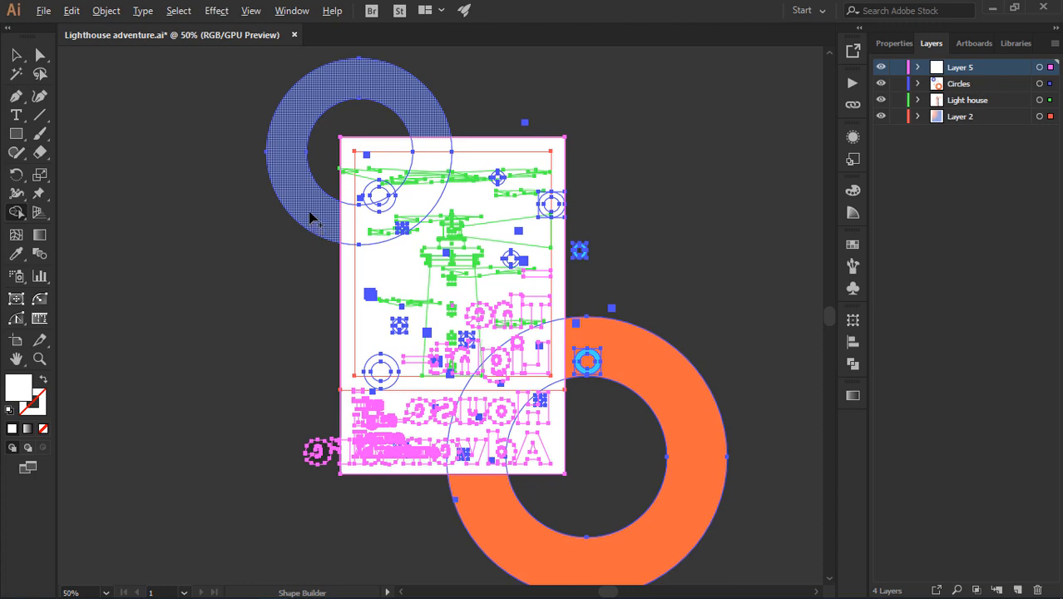
pyautogui.moveTo(309, 205)
pyautogui.mouseDown()
pyautogui.moveTo(307, 140)
pyautogui.moveTo(364, 92)
pyautogui.mouseUp()
pyautogui.moveTo(546, 130)
pyautogui.mouseDown()
pyautogui.moveTo(590, 177)
pyautogui.moveTo(590, 250)
pyautogui.moveTo(579, 255)
pyautogui.moveTo(603, 309)
pyautogui.moveTo(594, 554)
pyautogui.moveTo(332, 449)
pyautogui.moveTo(331, 391)
pyautogui.mouseUp()
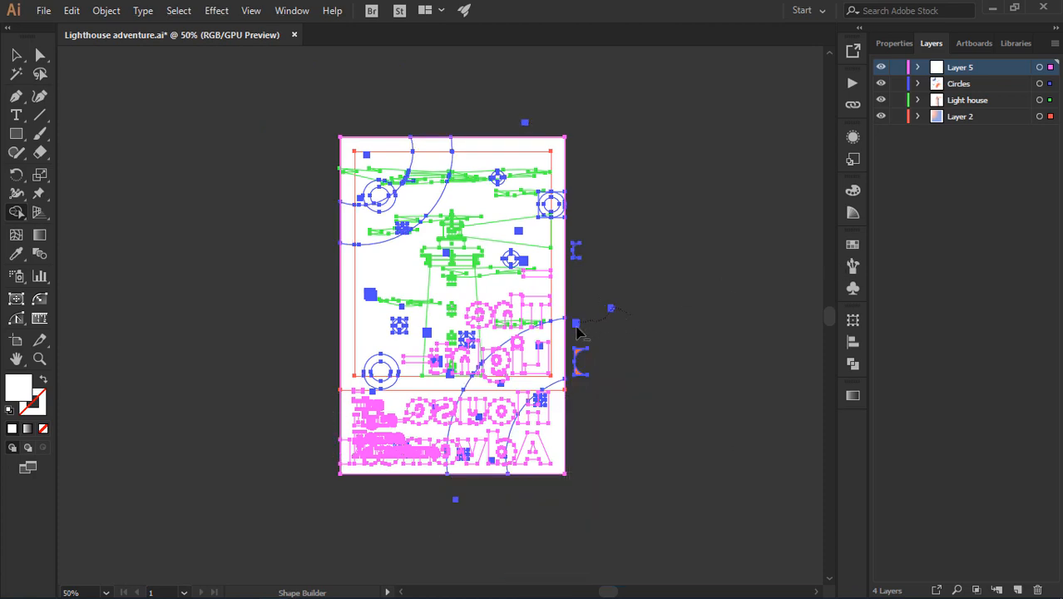
# Step: Remove the small leftover ring fragments outside the artboard with Shape Builder, and clear away the cover rectangle and the selection
pyautogui.scroll(4, 454, 452)
pyautogui.scroll(-6, 360, 453)
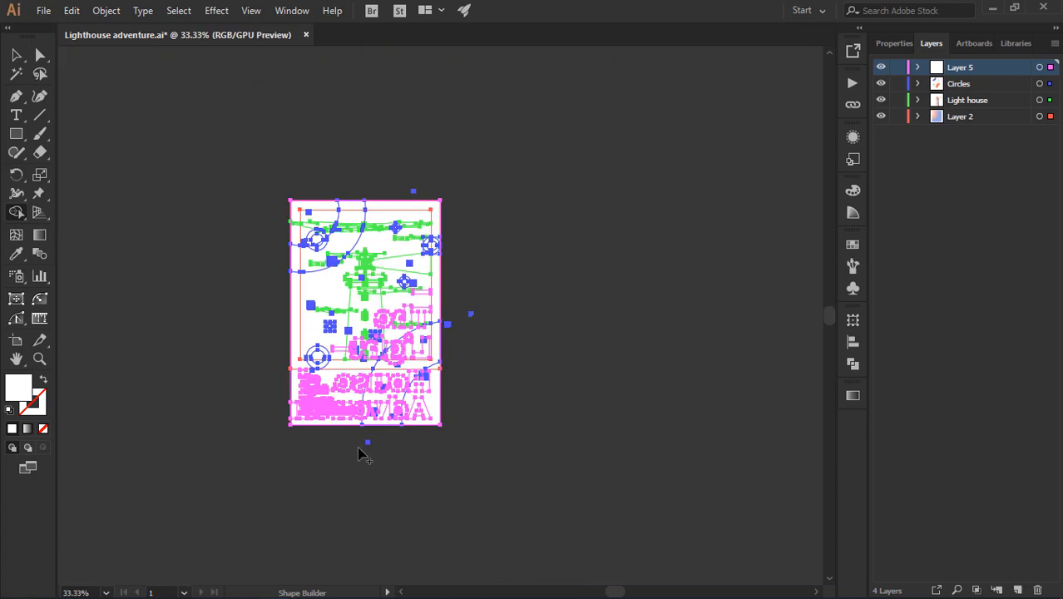
pyautogui.scroll(6, 451, 326)
pyautogui.moveTo(428, 305); pyautogui.dragTo(409, 320)
pyautogui.moveTo(634, 221); pyautogui.dragTo(623, 211)
pyautogui.scroll(-6, 585, 335)
pyautogui.scroll(8, 537, 197)
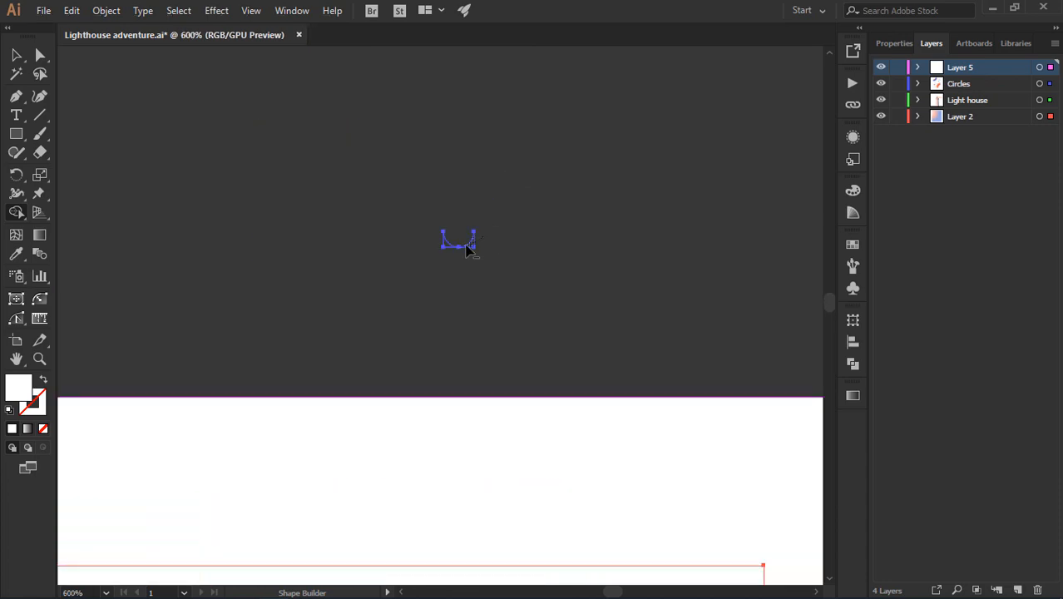
pyautogui.scroll(-6, 467, 248)
pyautogui.scroll(8, 486, 237)
pyautogui.hotkey('ctrl', '0')
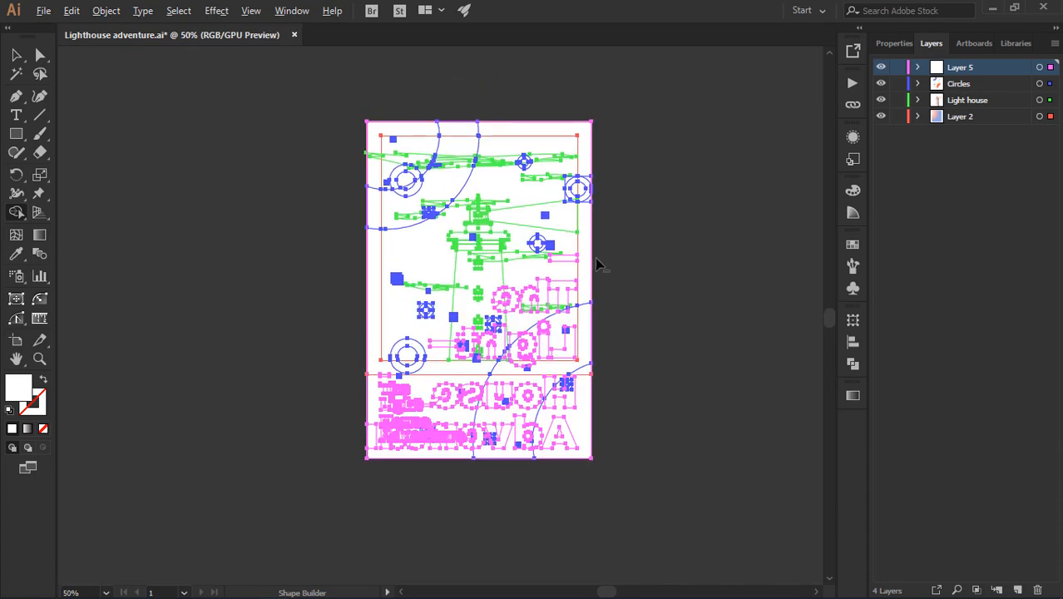
pyautogui.press('v')
pyautogui.click(657, 268)
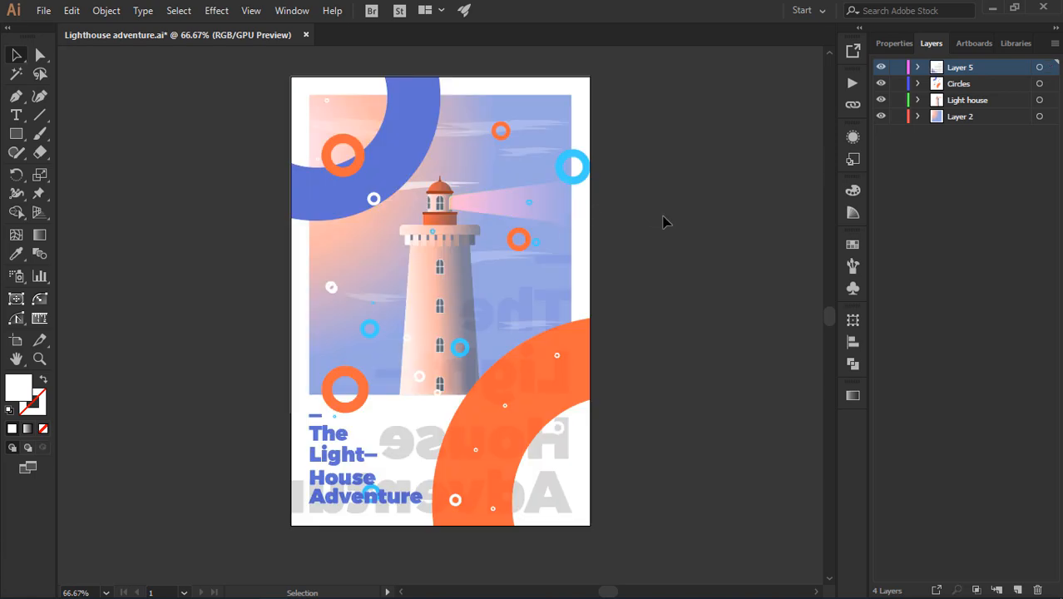
# Step: Check the cropped artwork by selecting the lighthouse tower, large orange ring, light blue ring and a cloud individually, then deselect
pyautogui.click(438, 261)
pyautogui.click(540, 356)
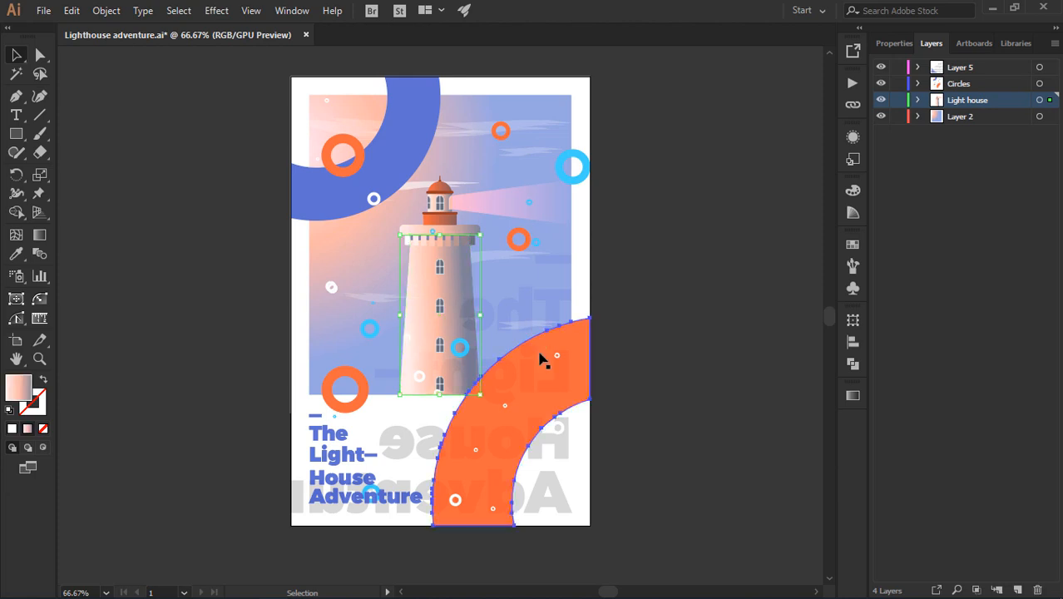
pyautogui.click(574, 171)
pyautogui.click(515, 153)
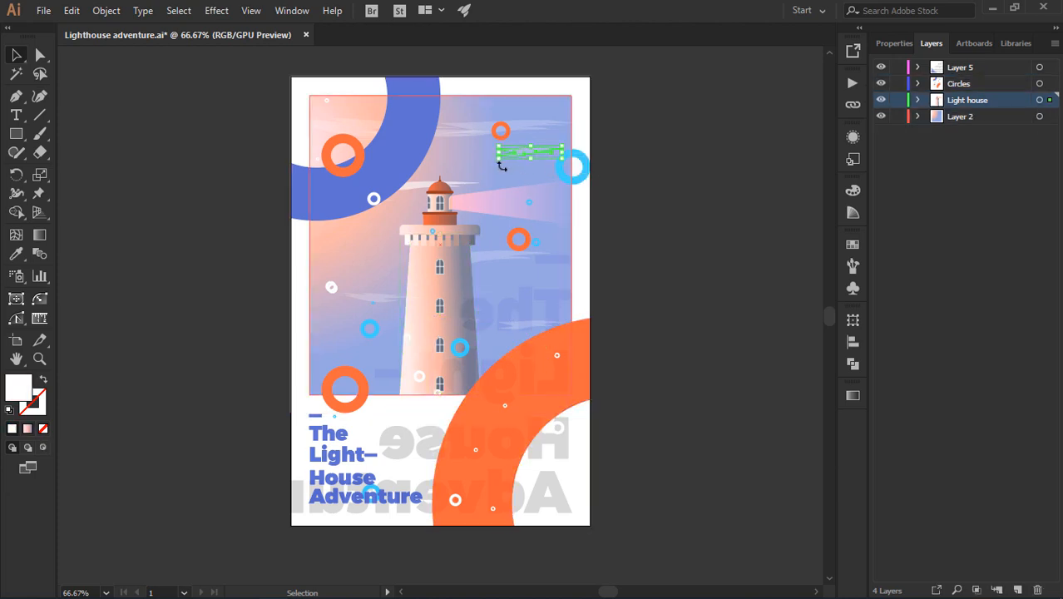
pyautogui.click(668, 211)
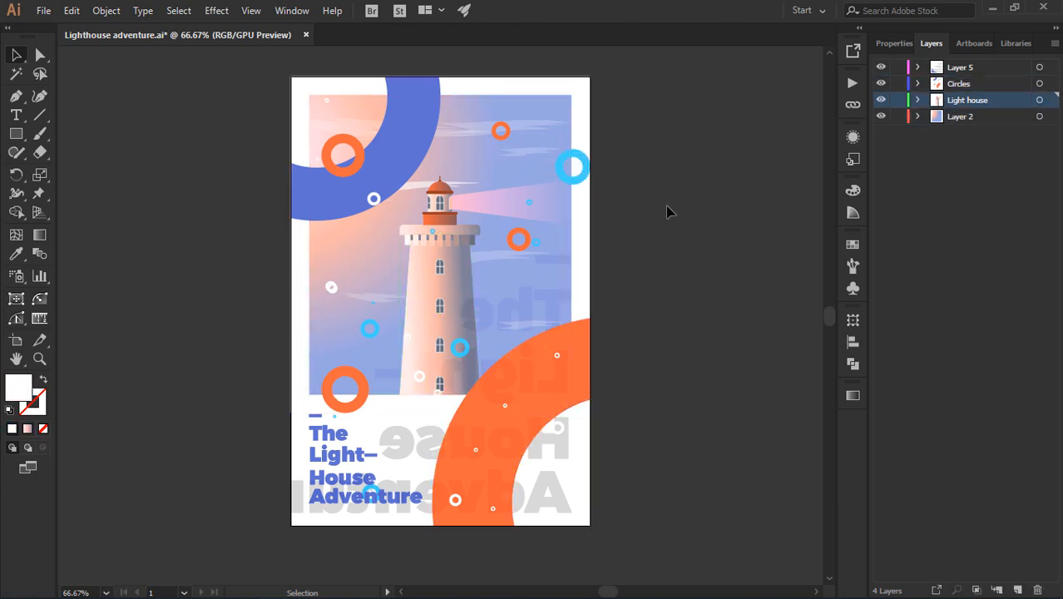
# Step: Draw a white rectangle over the whole artboard of the uncropped poster and bring it to the front
pyautogui.scroll(1, 667, 211)
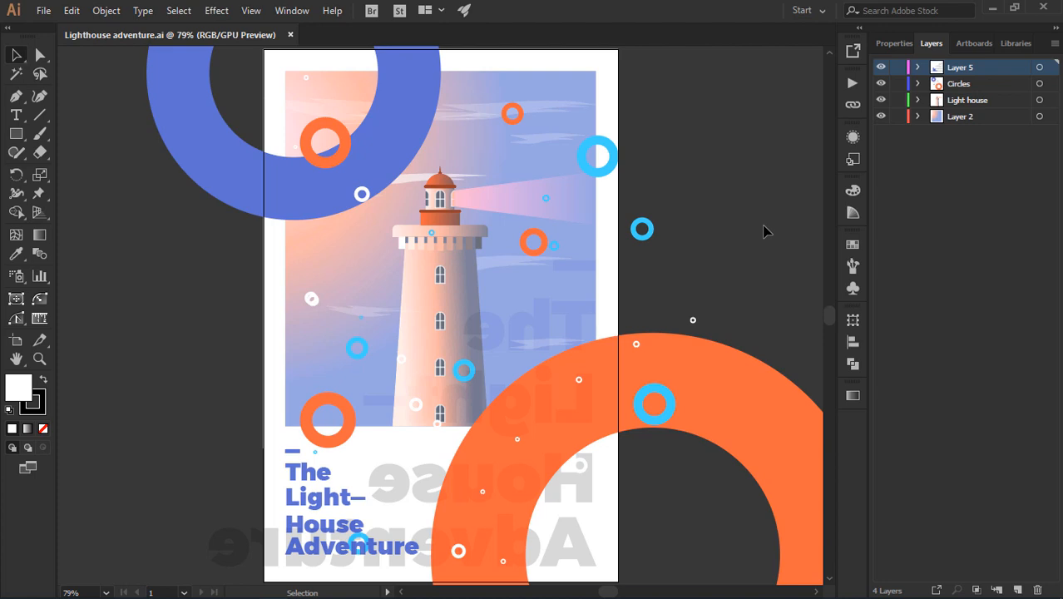
pyautogui.click(17, 135)
pyautogui.moveTo(264, 49)
pyautogui.mouseDown()
pyautogui.moveTo(582, 428)
pyautogui.moveTo(618, 581)
pyautogui.mouseUp()
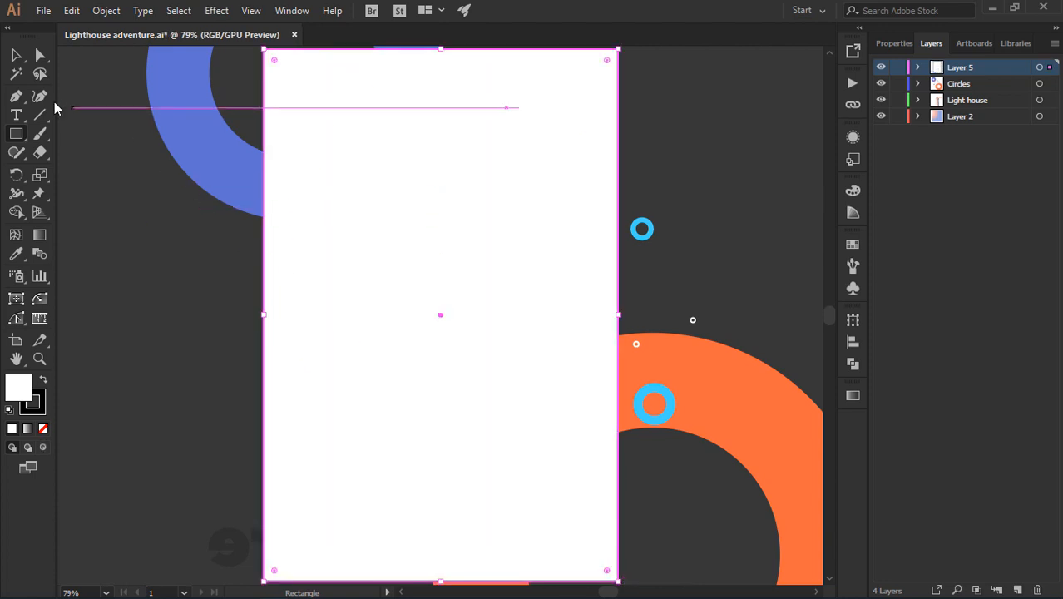
pyautogui.click(22, 53)
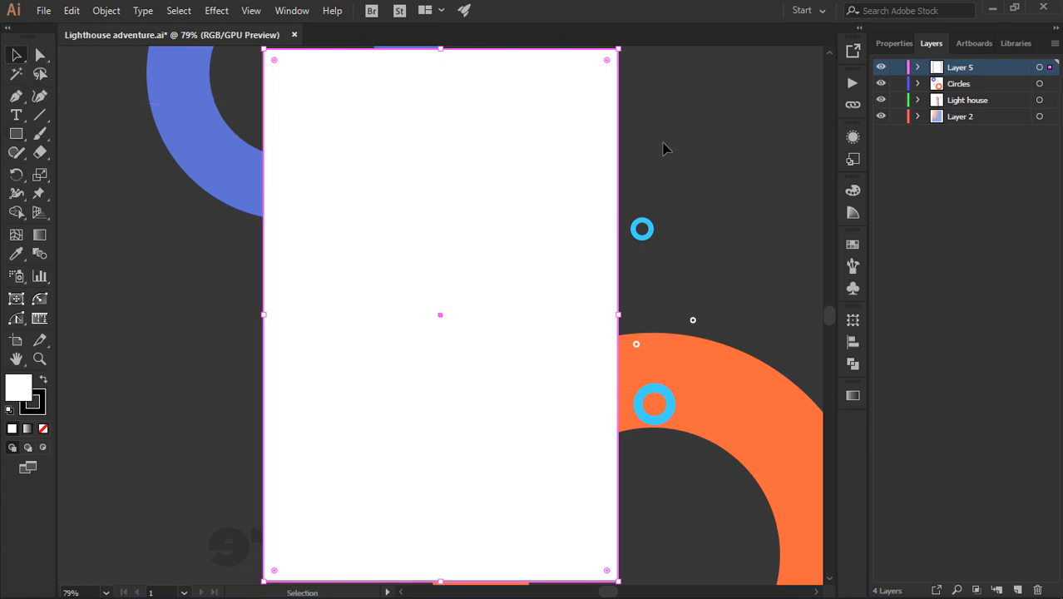
pyautogui.rightClick(513, 248)
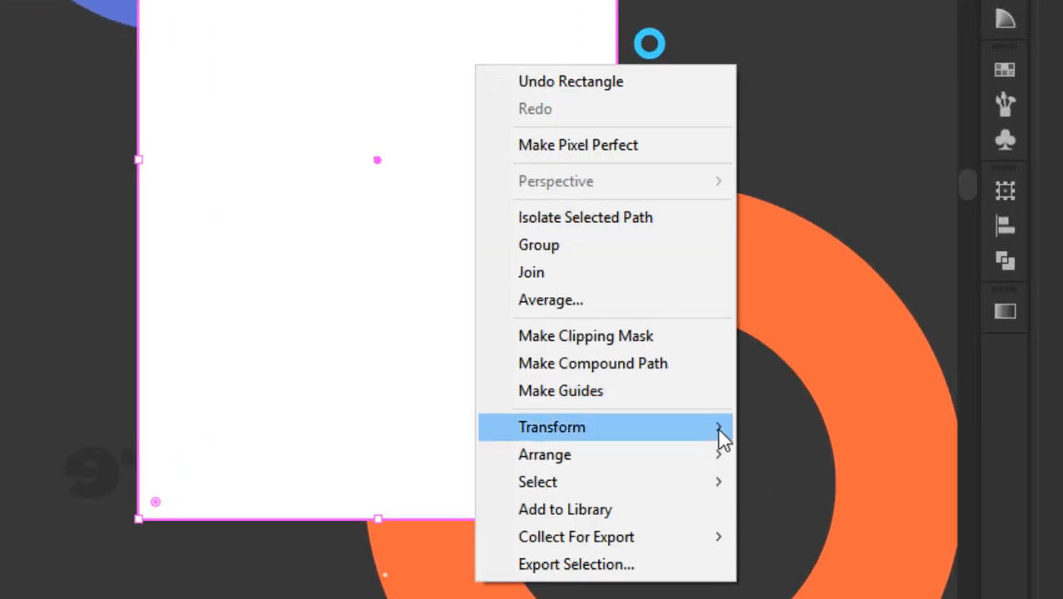
pyautogui.moveTo(707, 454)
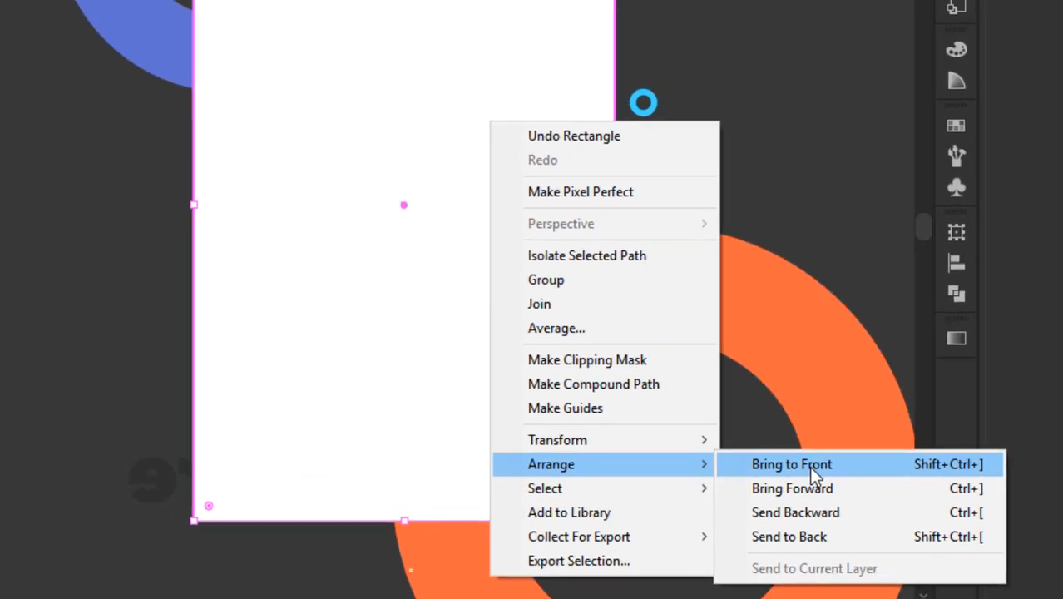
pyautogui.click(790, 464)
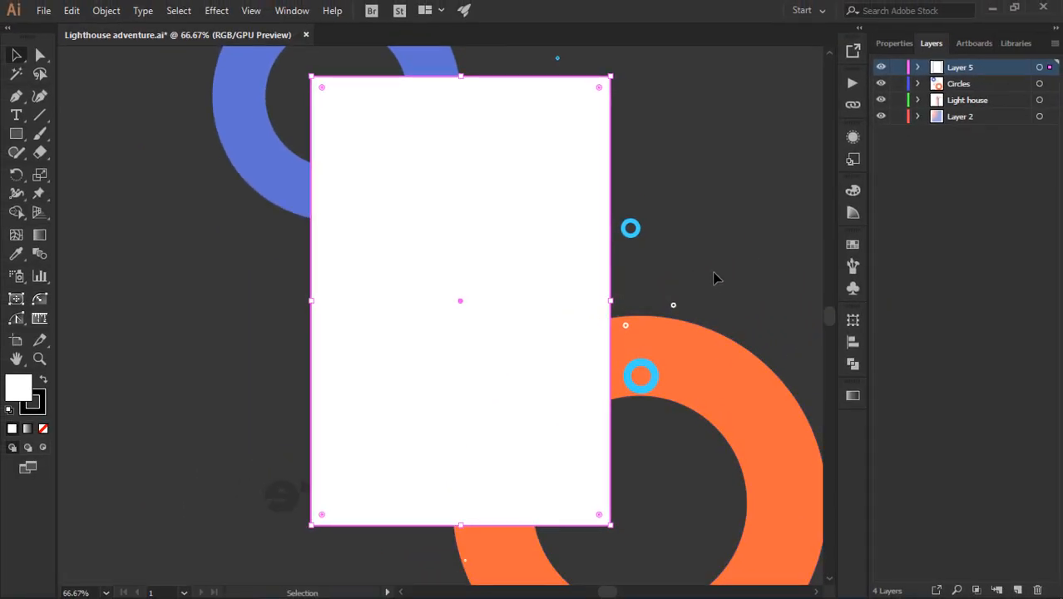
# Step: Select all the artwork together with the rectangle, make a clipping mask from it, and clear the selection
pyautogui.press('a')
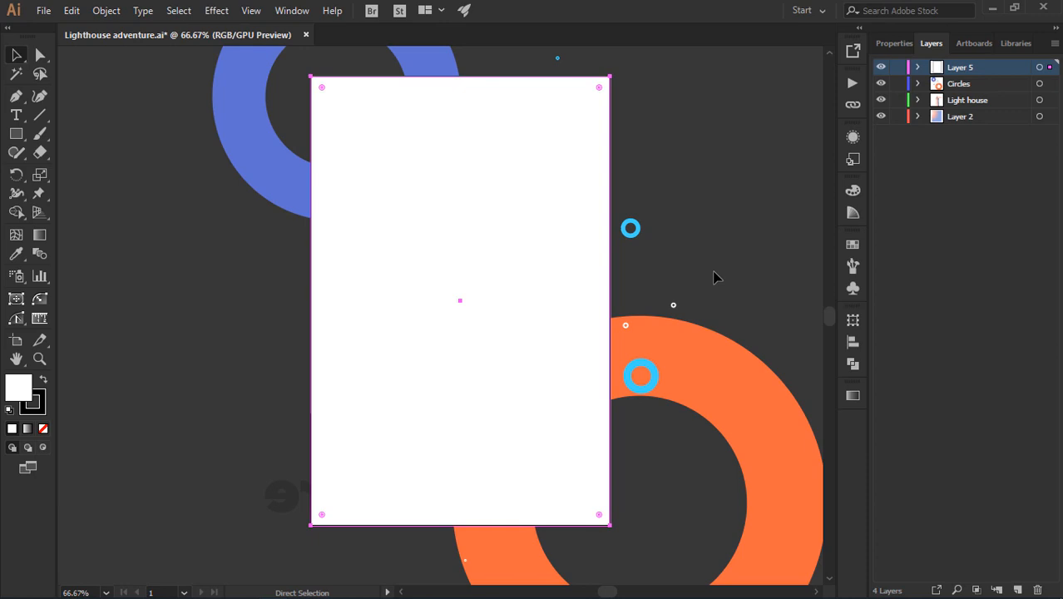
pyautogui.hotkey('ctrl', 'a')
pyautogui.press('v')
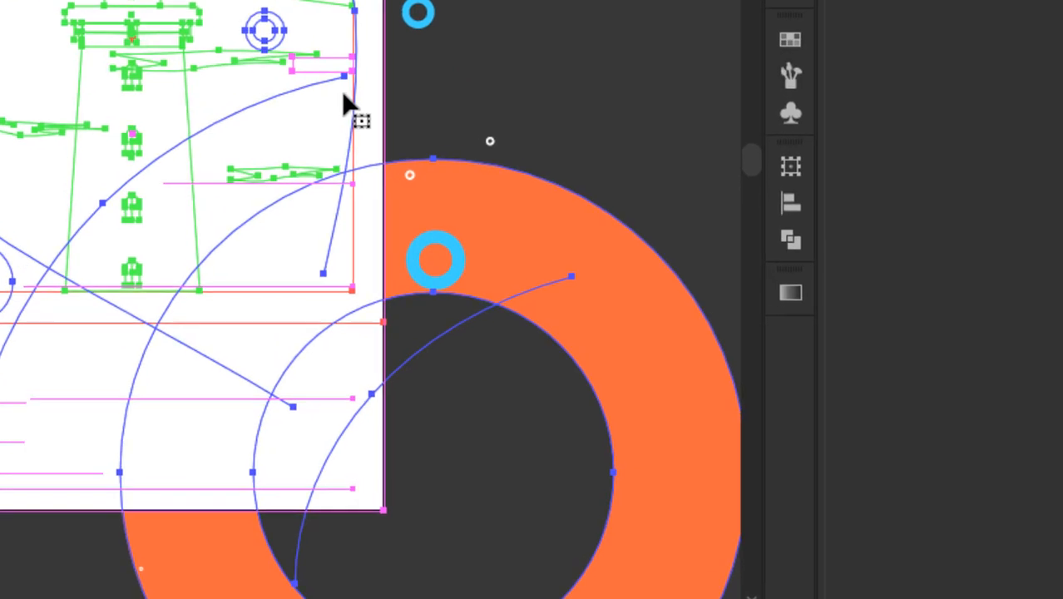
pyautogui.rightClick(587, 277)
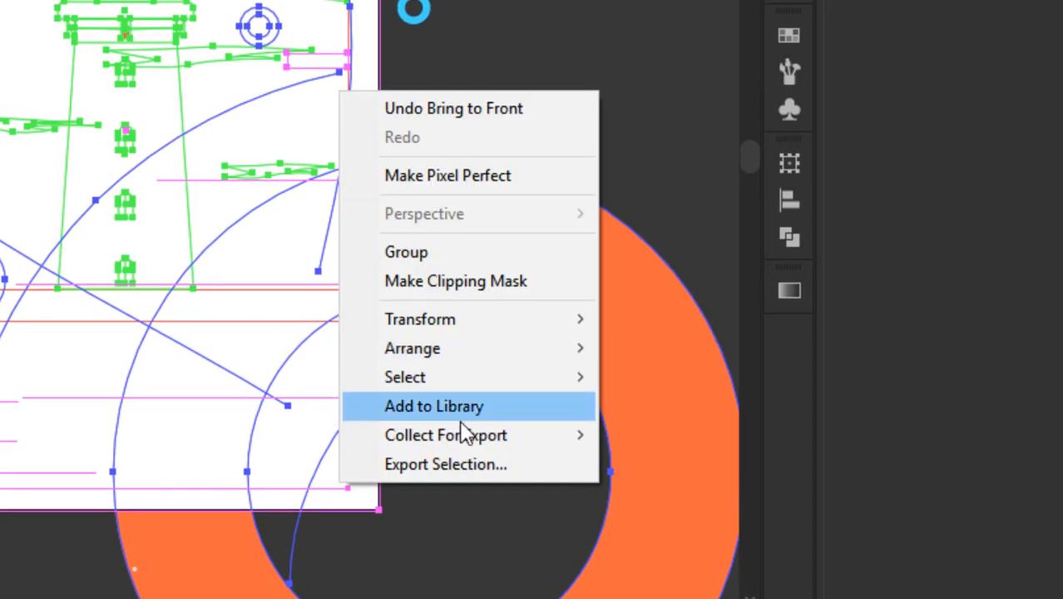
pyautogui.click(490, 281)
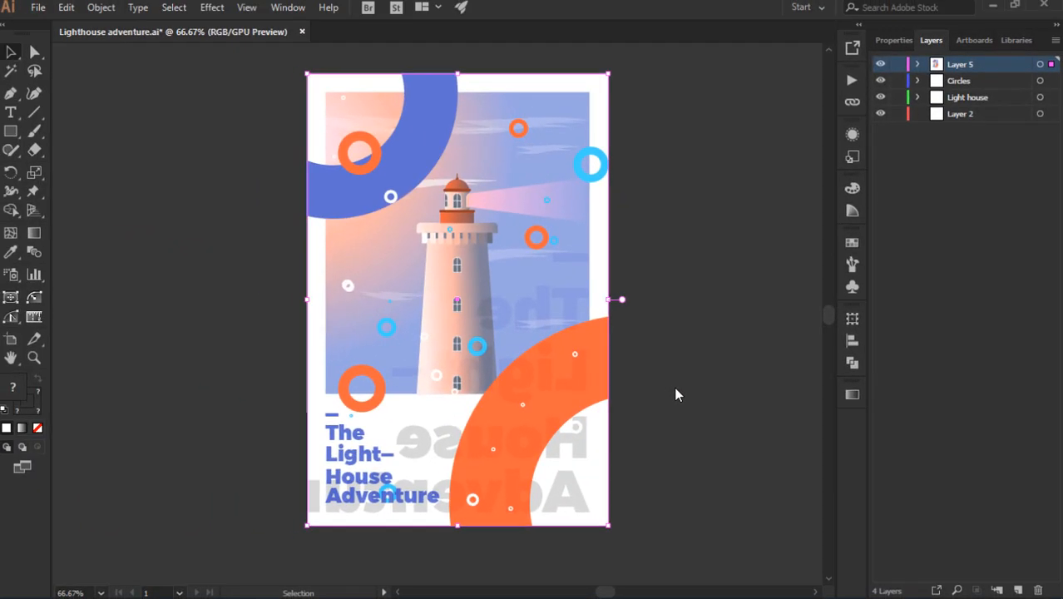
pyautogui.click(665, 284)
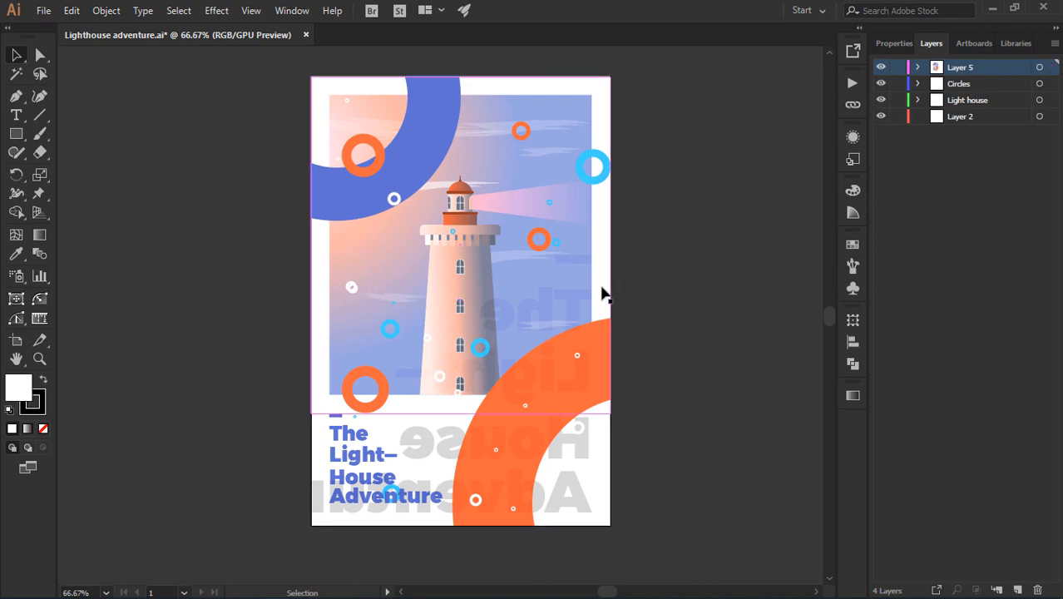
# Step: Select the clipped artwork and examine the contents of the Light house layer and of the clip group in Layer 5
pyautogui.click(606, 339)
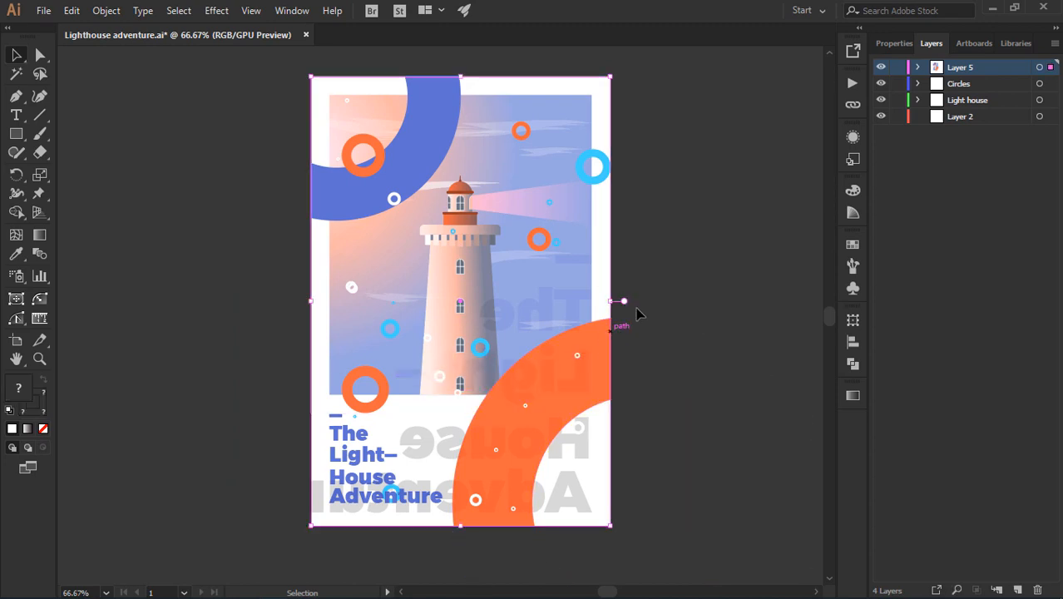
pyautogui.click(917, 100)
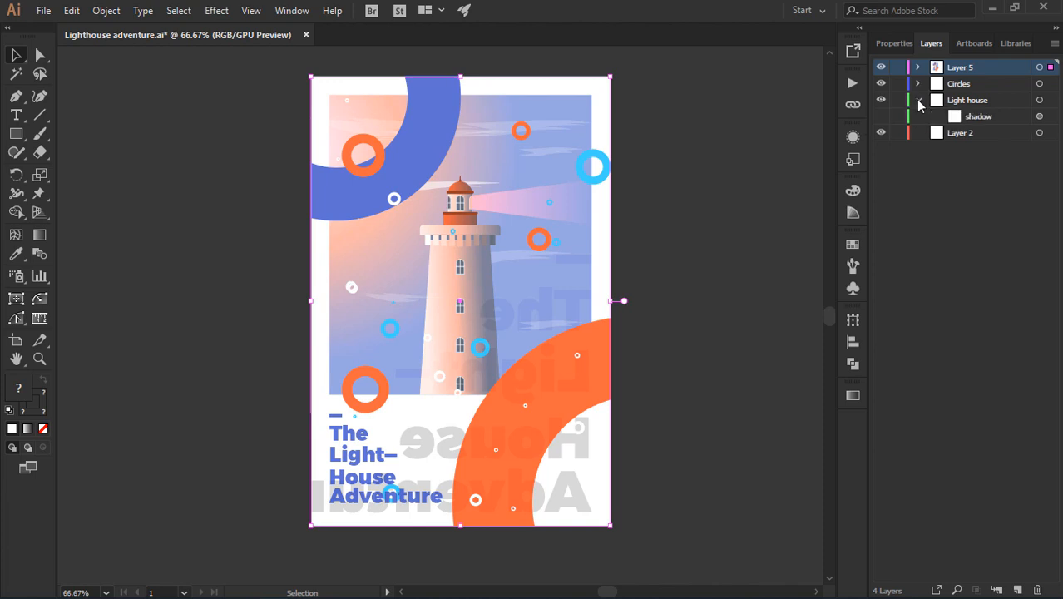
pyautogui.click(917, 100)
pyautogui.click(918, 67)
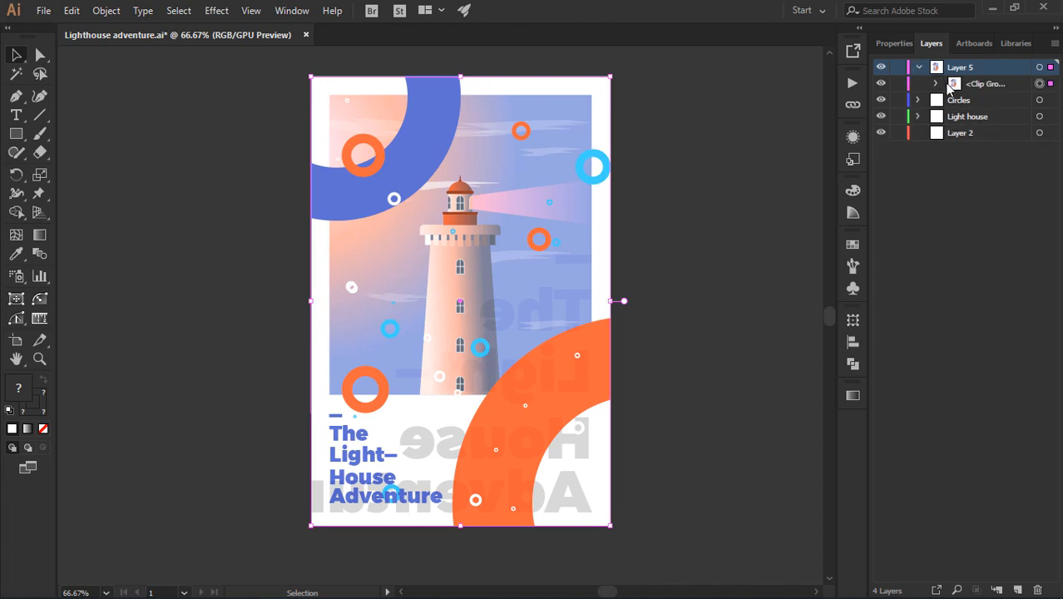
pyautogui.click(936, 84)
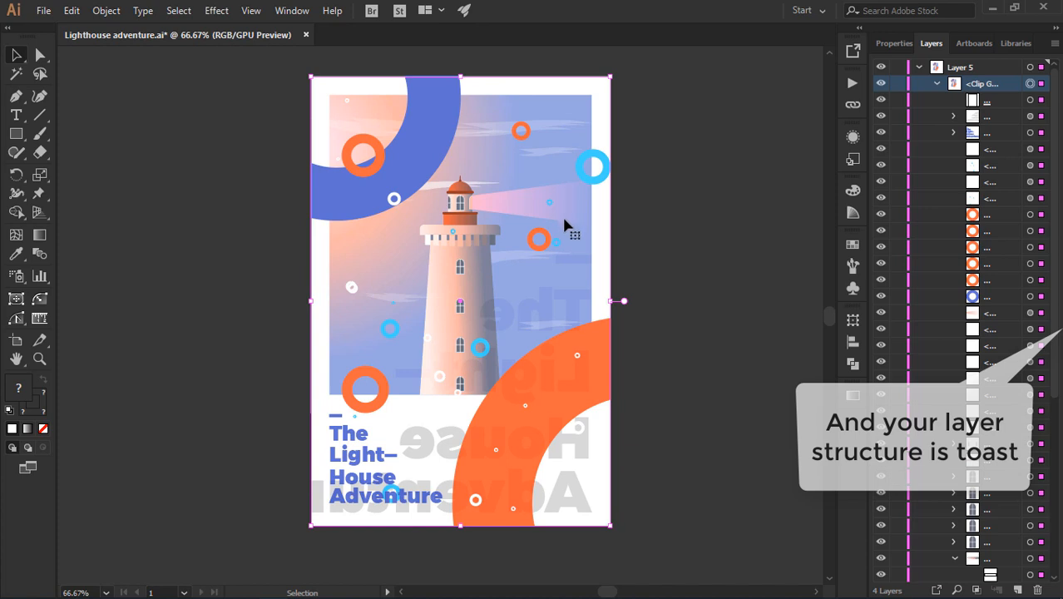
pyautogui.click(638, 280)
# Step: Isolate the clip group and check its objects by selecting the mirrored "The" text, the small orange ring and the lighthouse railing
pyautogui.click(536, 363)
pyautogui.doubleClick(536, 362)
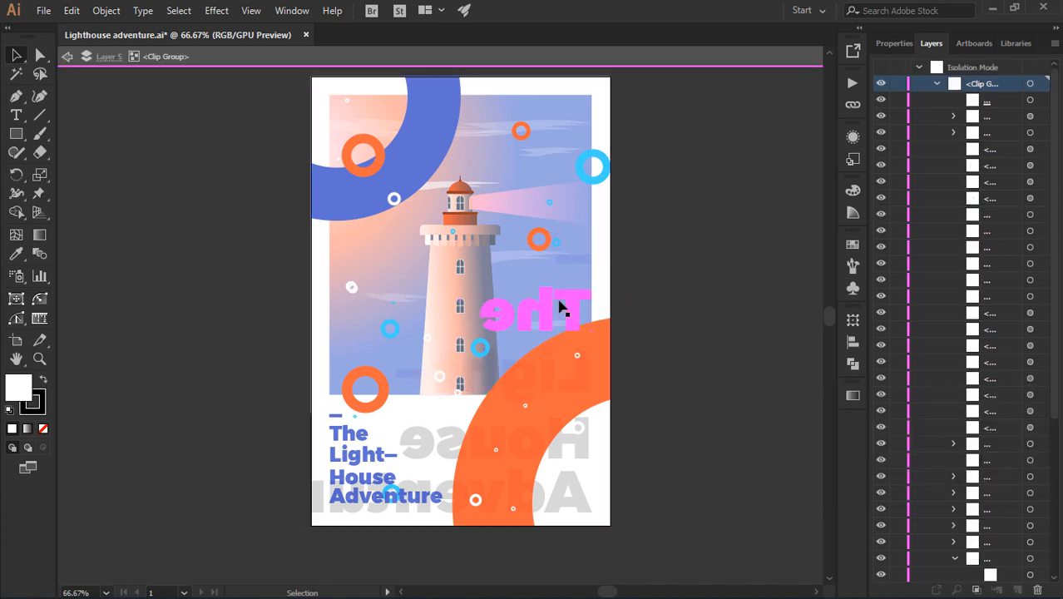
pyautogui.click(562, 301)
pyautogui.click(536, 240)
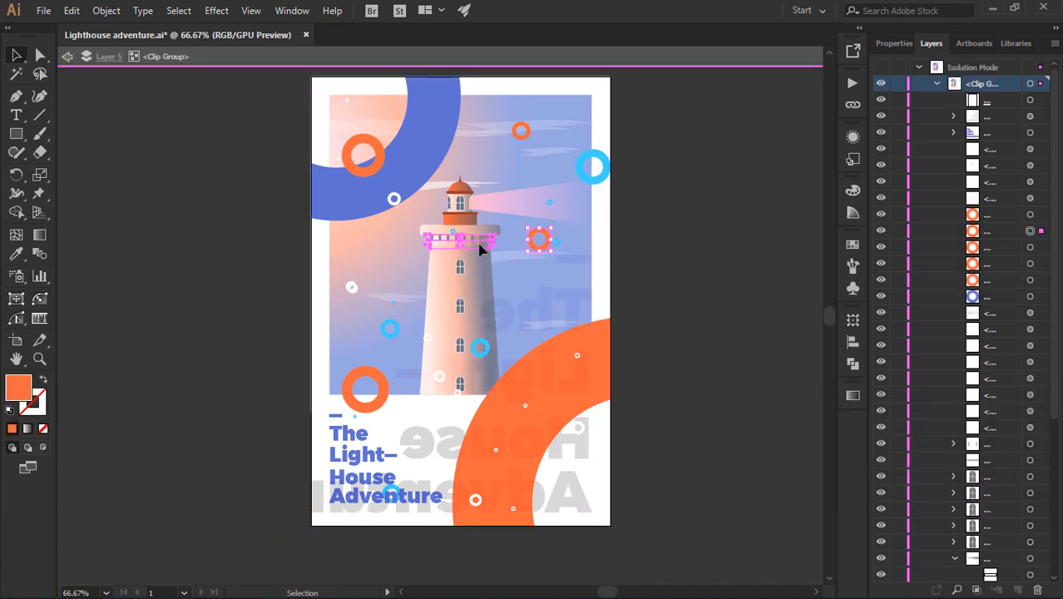
pyautogui.click(480, 247)
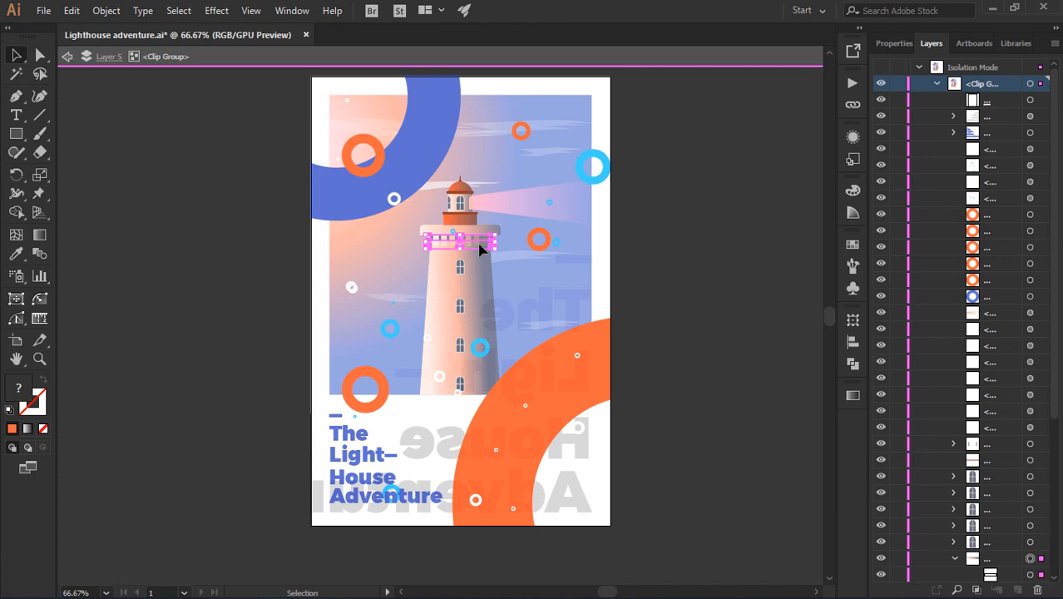
# Step: Select the large blue ring inside the clip group, leave isolation mode and clear the selection
pyautogui.click(437, 164)
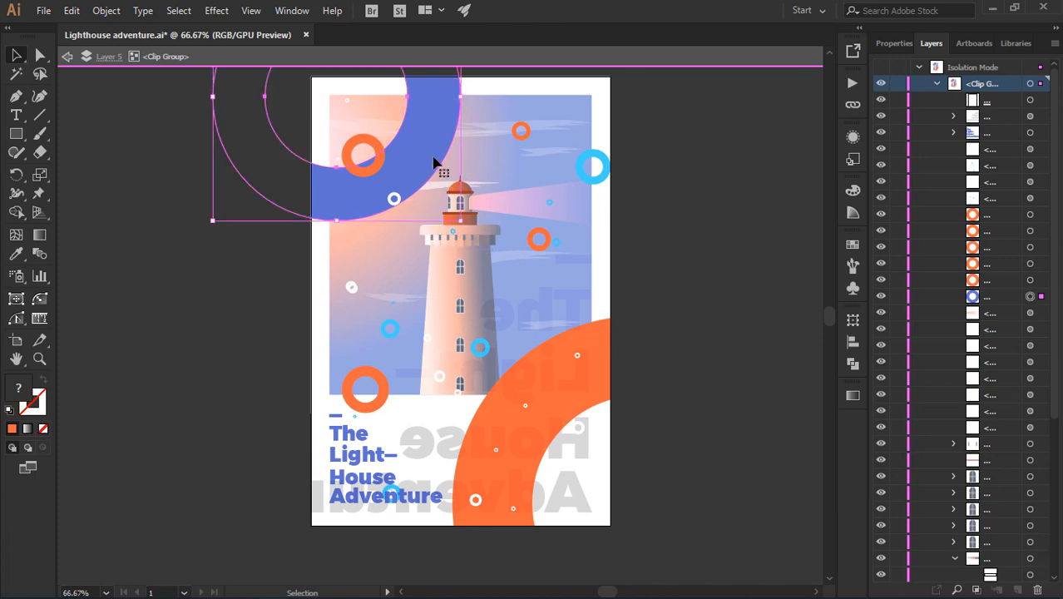
pyautogui.doubleClick(636, 197)
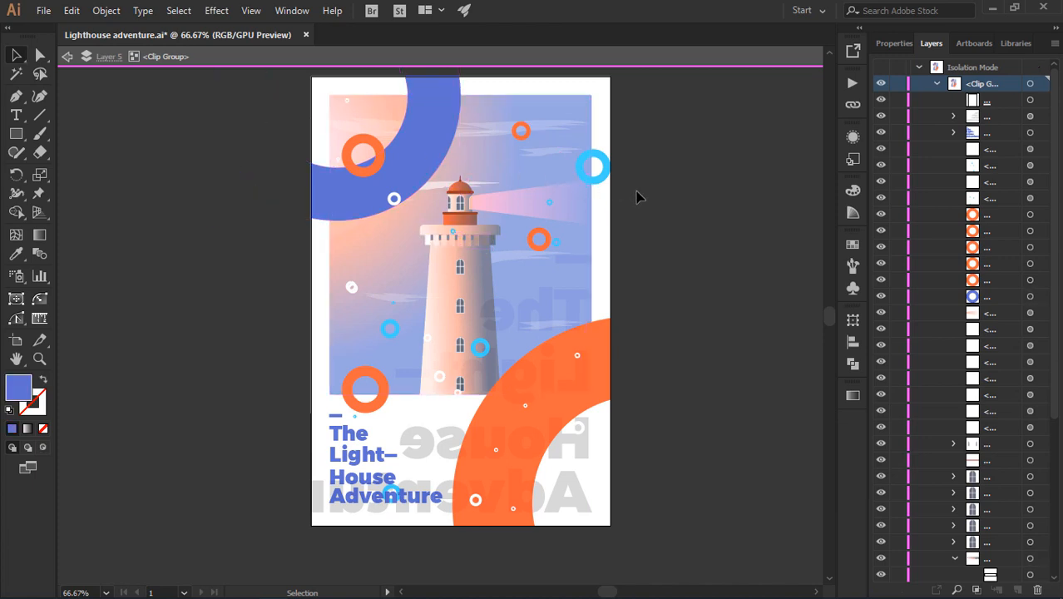
pyautogui.click(594, 204)
pyautogui.click(696, 255)
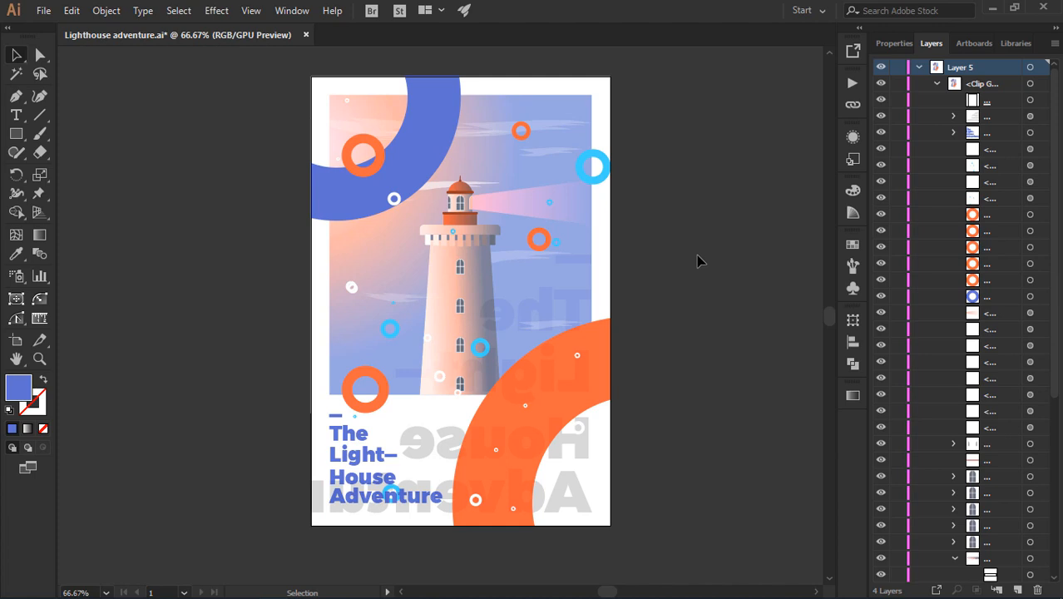
# Step: Release the clipping mask of the poster's clip group and clear the selection
pyautogui.rightClick(603, 247)
pyautogui.rightClick(570, 254)
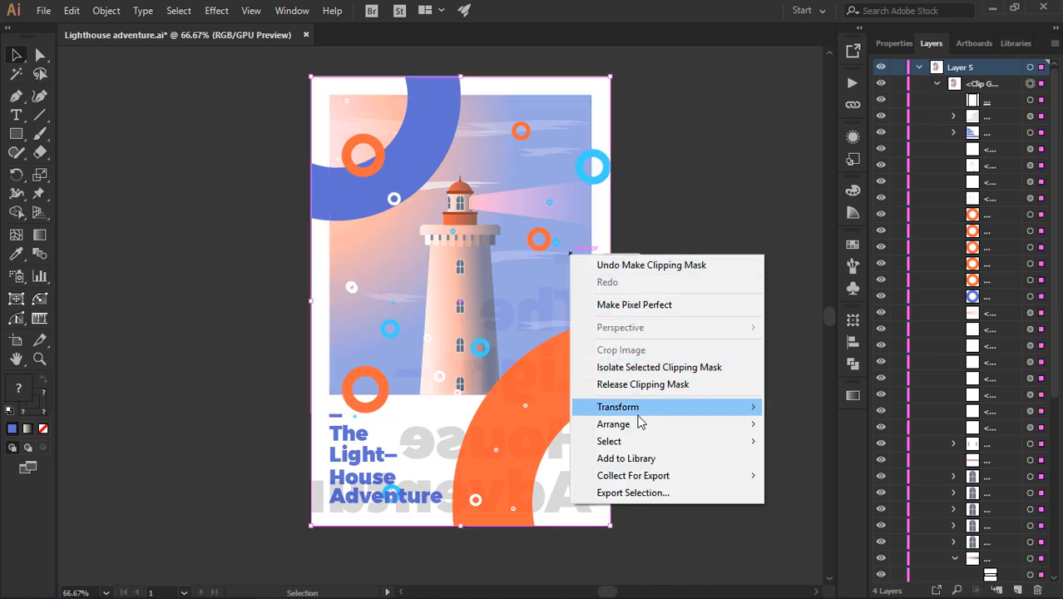
pyautogui.click(640, 387)
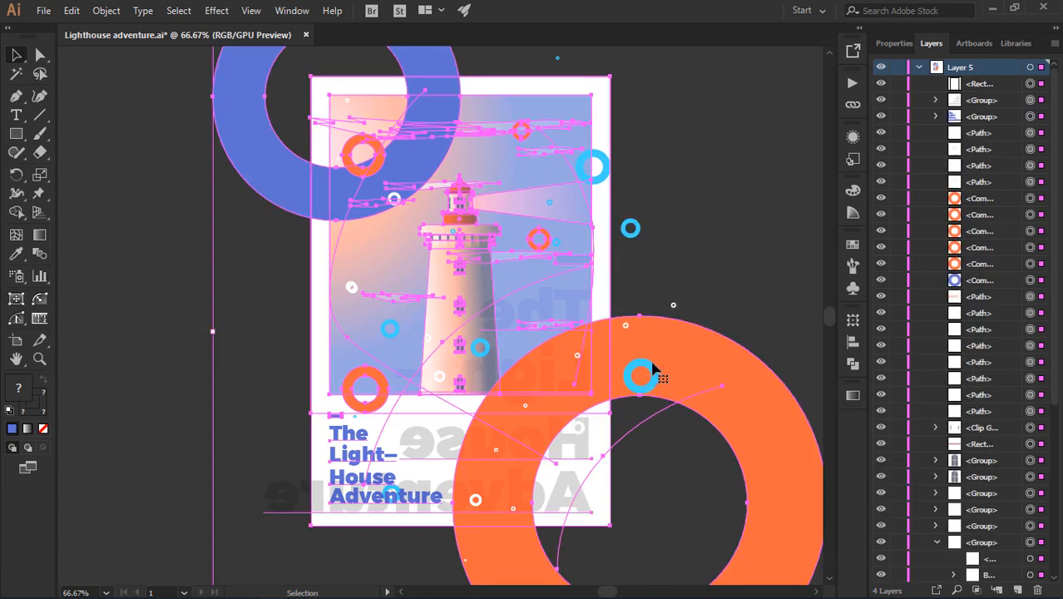
pyautogui.click(728, 243)
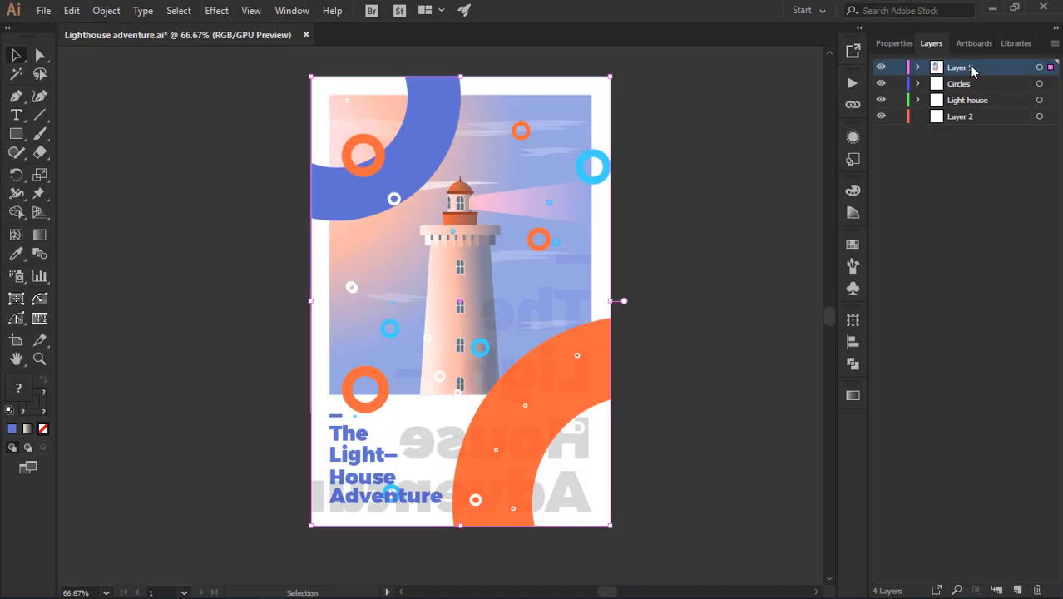
# Step: Add a layer above Layer 5 and draw a rectangle with blue 5e71d0 fill across the poster's left edge
pyautogui.click(1019, 589)
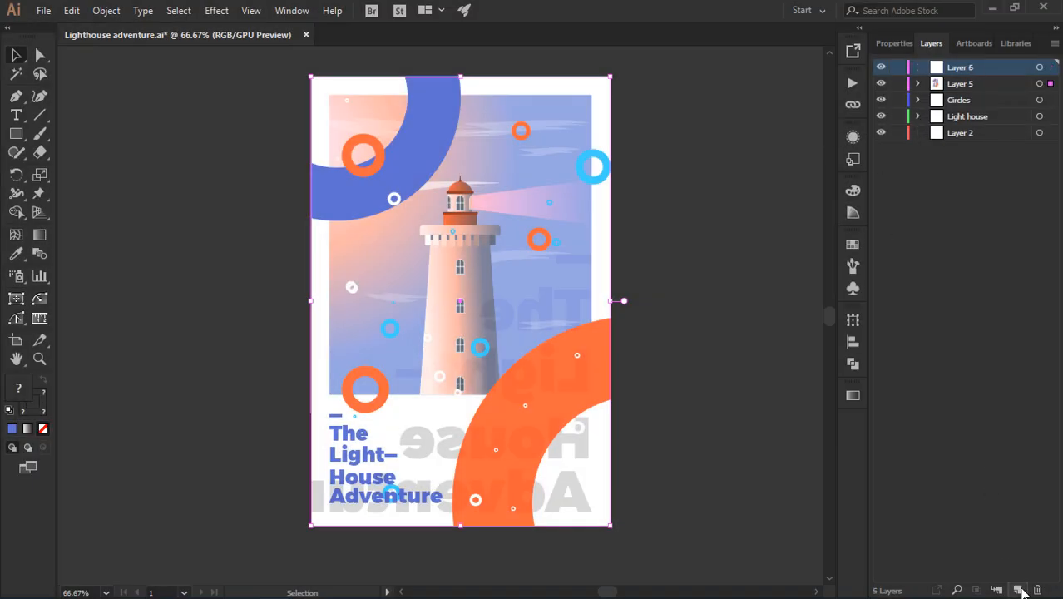
pyautogui.click(16, 133)
pyautogui.moveTo(231, 171); pyautogui.dragTo(447, 320)
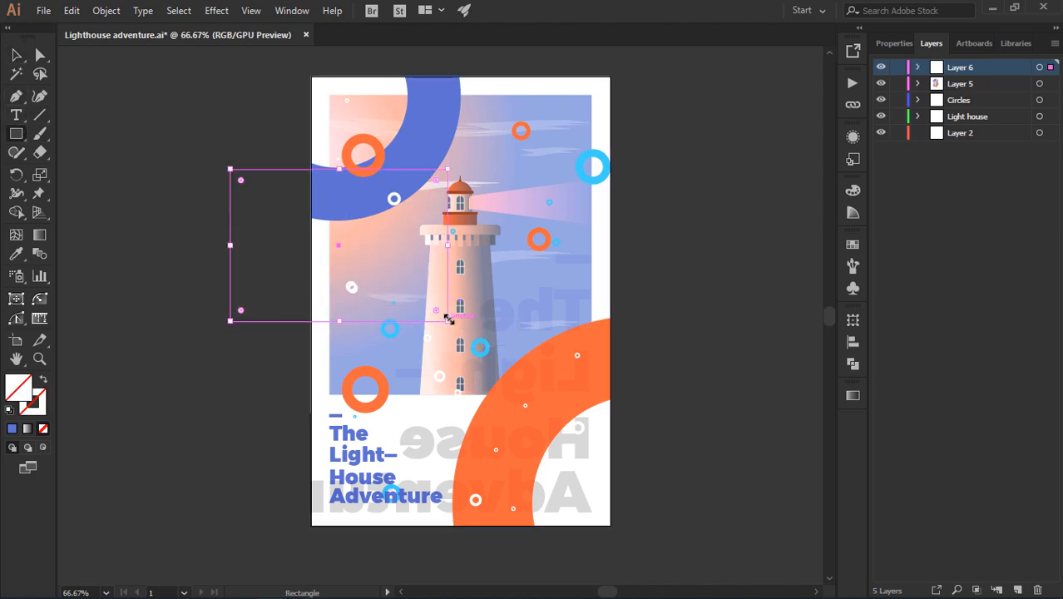
pyautogui.click(12, 428)
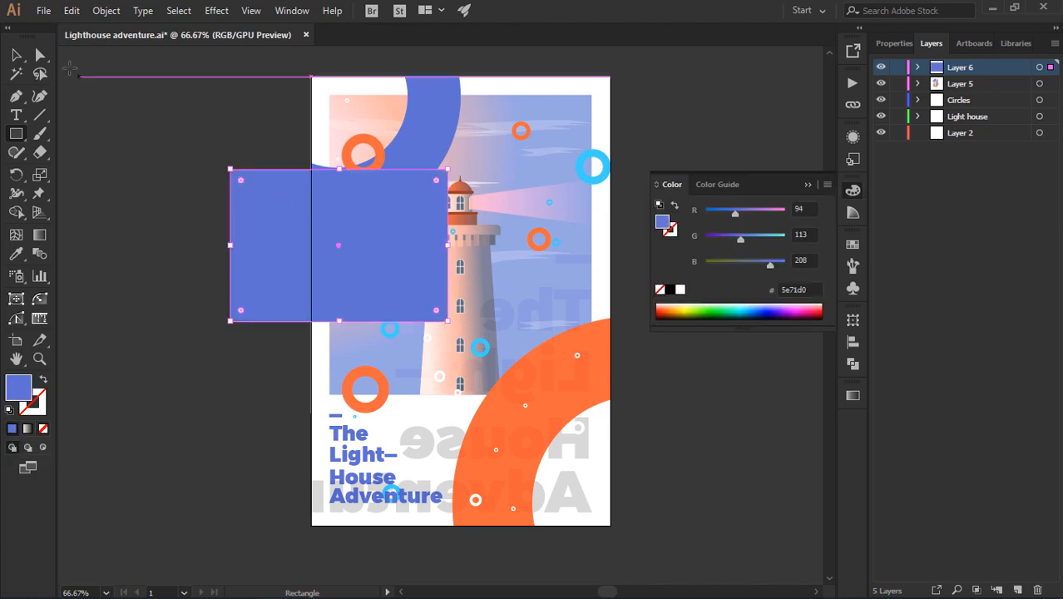
pyautogui.click(15, 55)
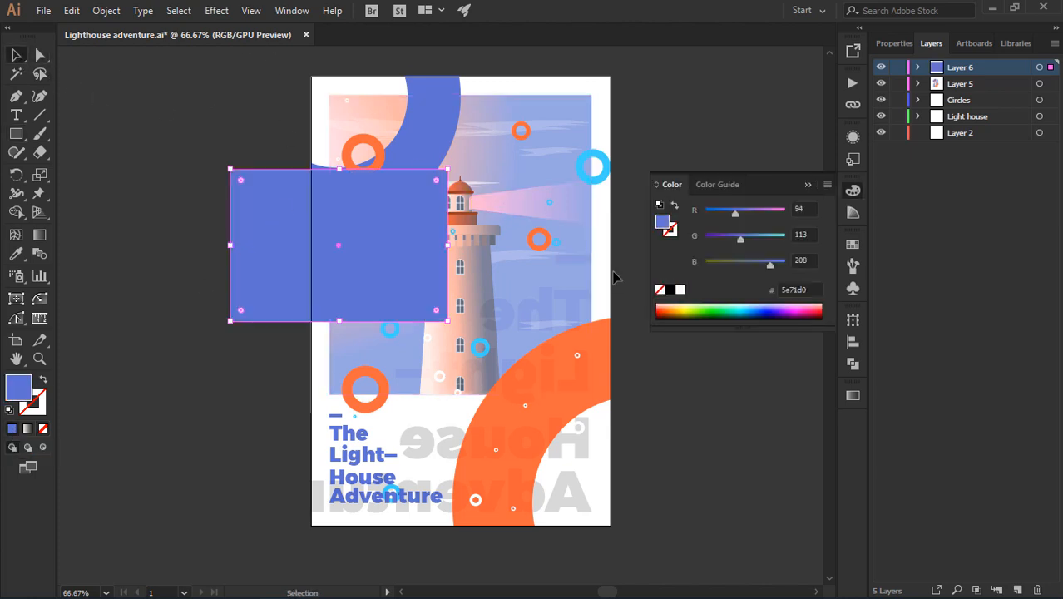
pyautogui.click(852, 191)
# Step: Move the blue rectangle from Layer 6 into the clip group of Layer 5 and shift it further over the lighthouse
pyautogui.click(918, 68)
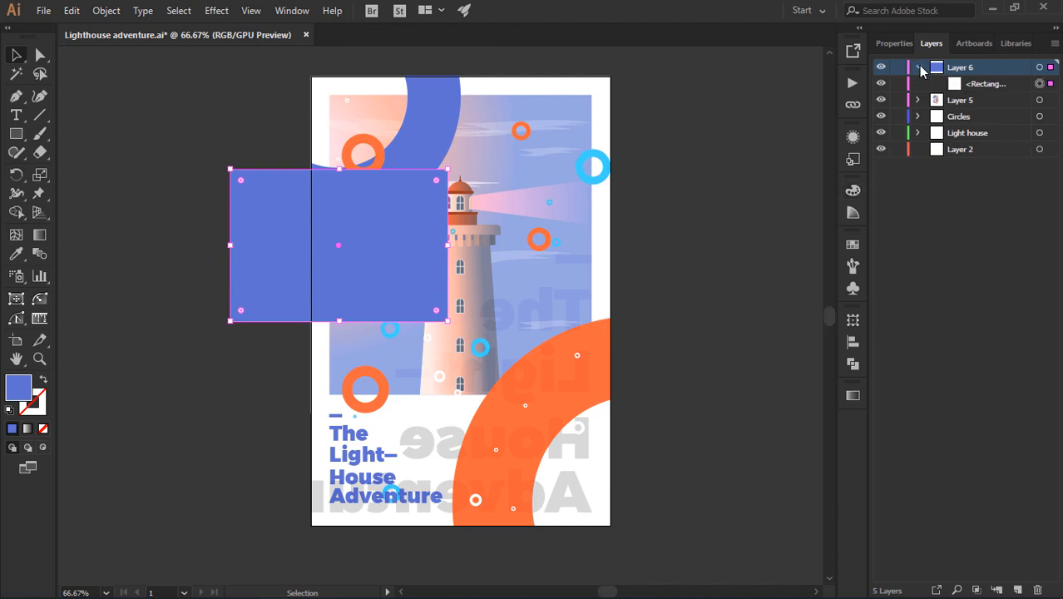
pyautogui.click(918, 100)
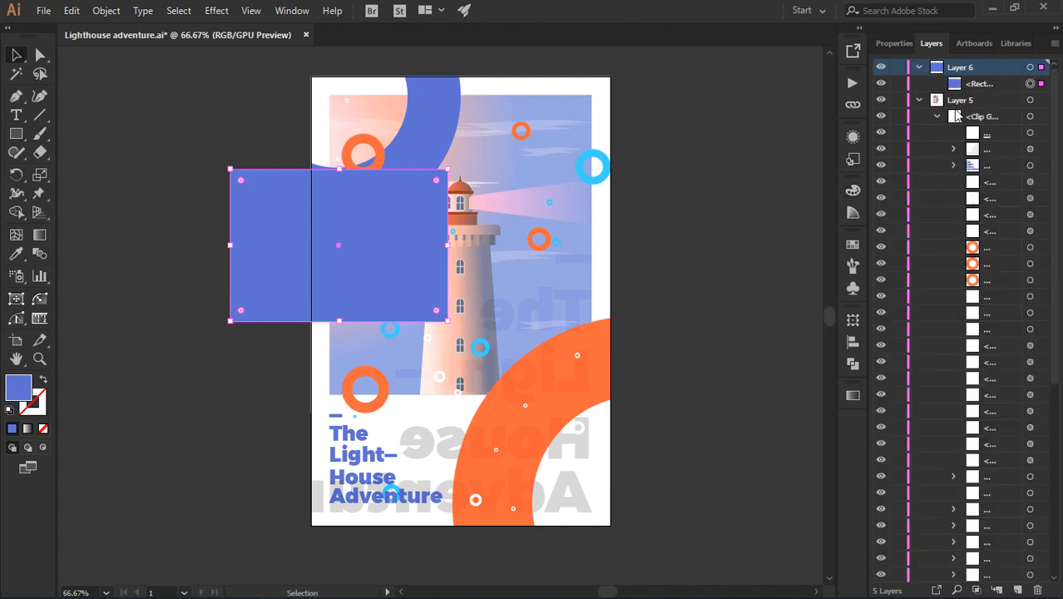
pyautogui.click(986, 84)
pyautogui.moveTo(978, 100); pyautogui.dragTo(983, 116)
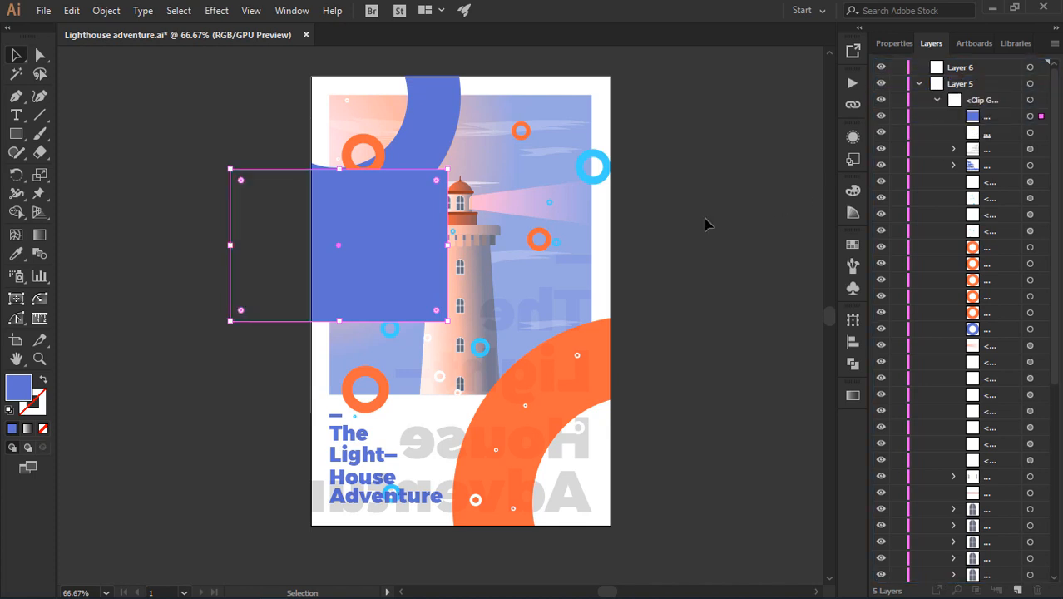
pyautogui.moveTo(394, 265); pyautogui.dragTo(487, 257)
pyautogui.moveTo(396, 272); pyautogui.dragTo(485, 287)
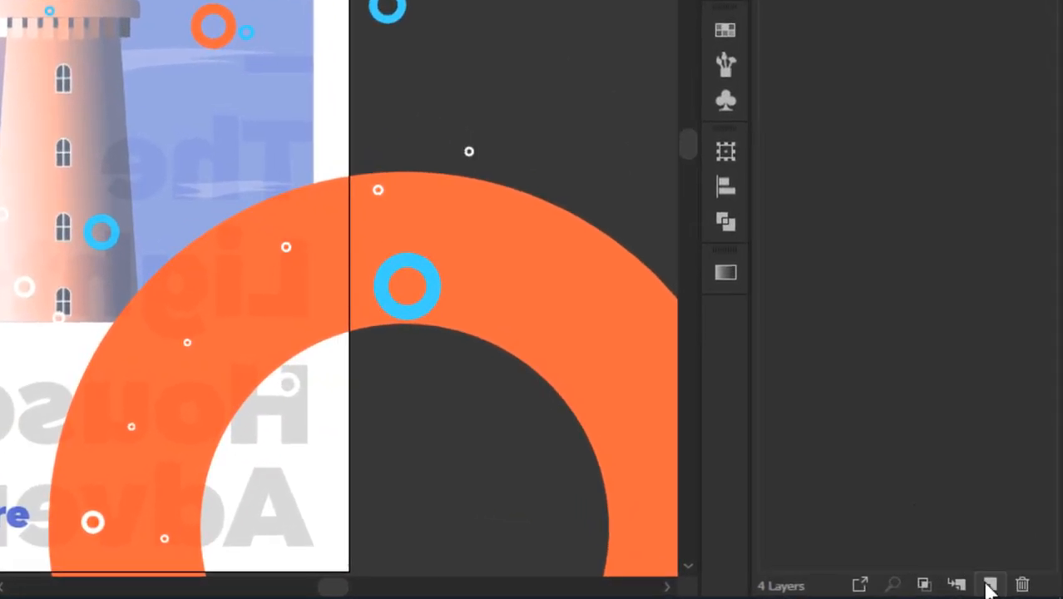
# Step: Add a new layer above Layer 5 and name it Master Layer
pyautogui.click(1016, 589)
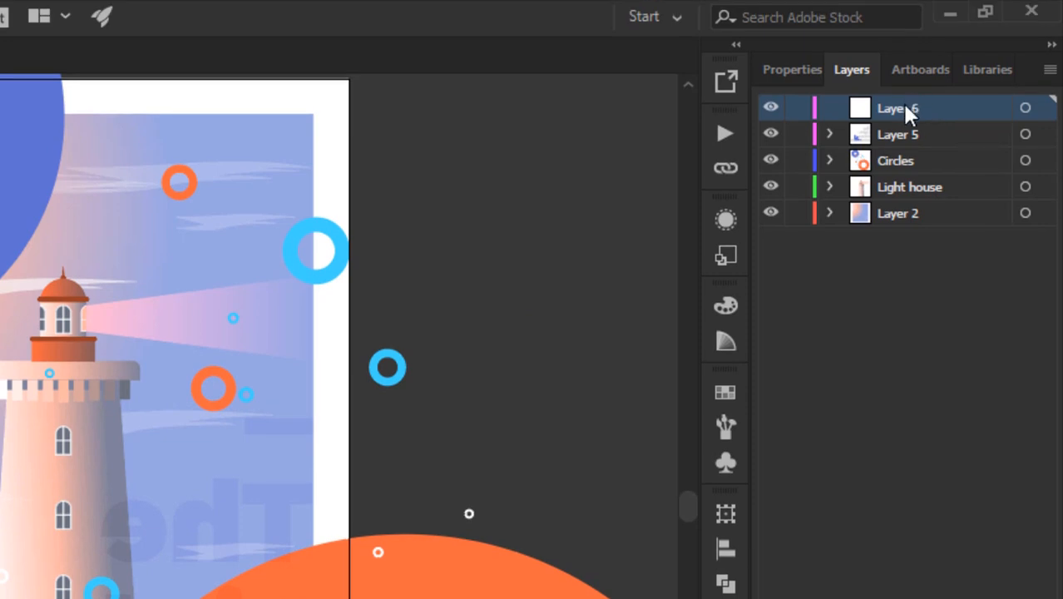
pyautogui.doubleClick(903, 105)
pyautogui.write('Master Layer')
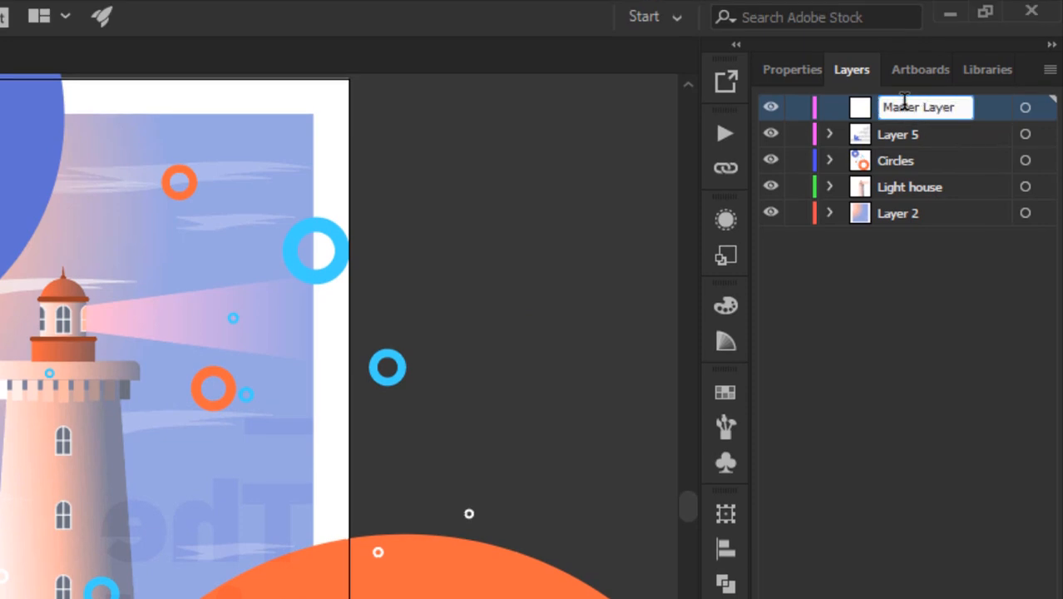
pyautogui.press('Return')
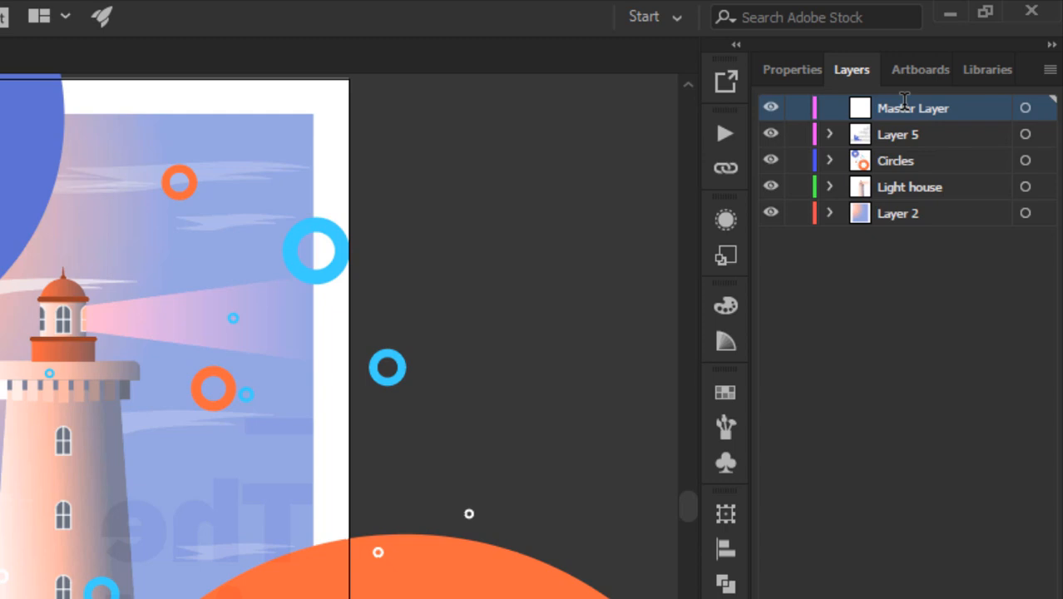
# Step: Nest Layer 5, Circles, Light house and Layer 2 inside Master Layer and make Master Layer active
pyautogui.click(889, 137)
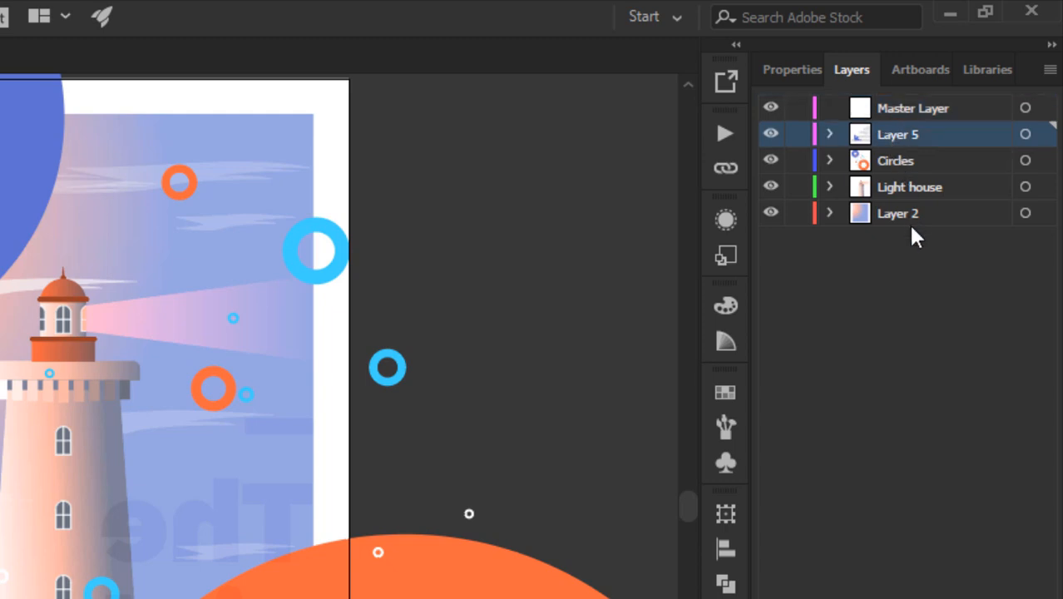
pyautogui.keyDown('shift'); pyautogui.click(911, 212); pyautogui.keyUp('shift')
pyautogui.moveTo(916, 130); pyautogui.dragTo(914, 109)
pyautogui.click(921, 104)
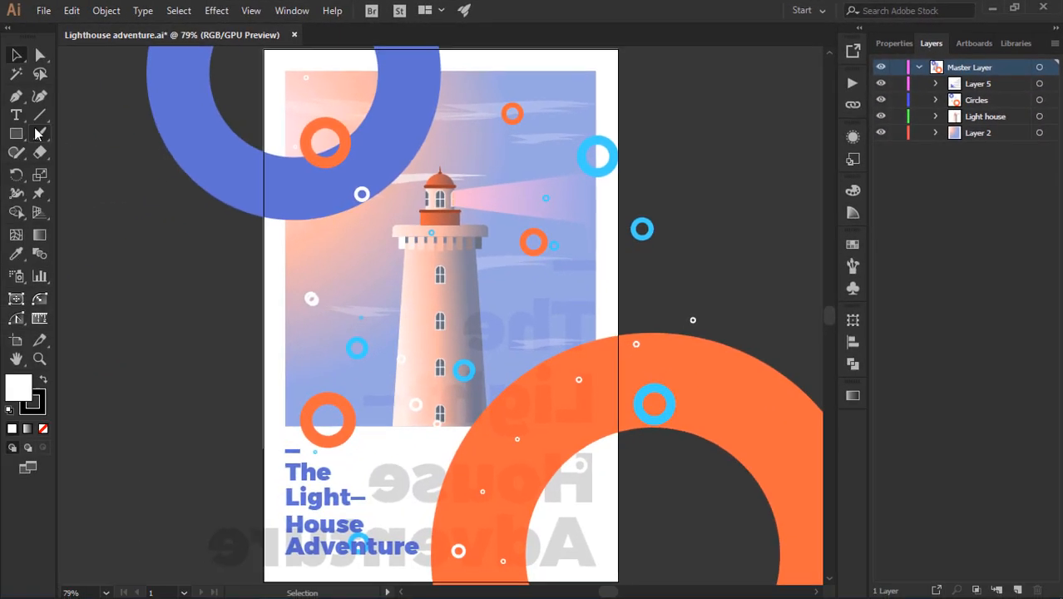
# Step: Draw a white rectangle in Master Layer that covers the whole artboard
pyautogui.click(16, 134)
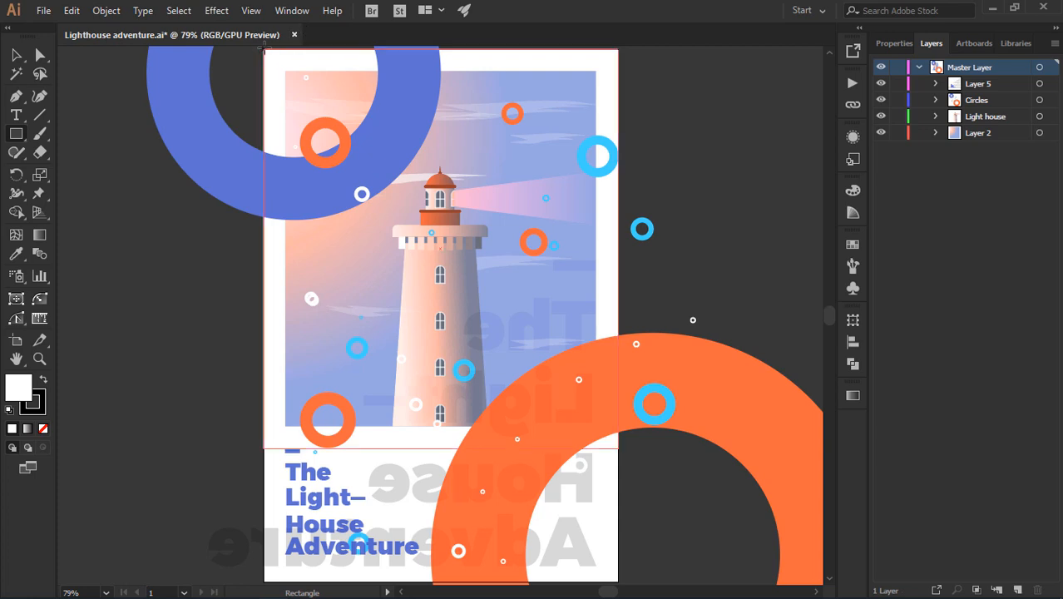
pyautogui.moveTo(264, 50); pyautogui.dragTo(617, 582)
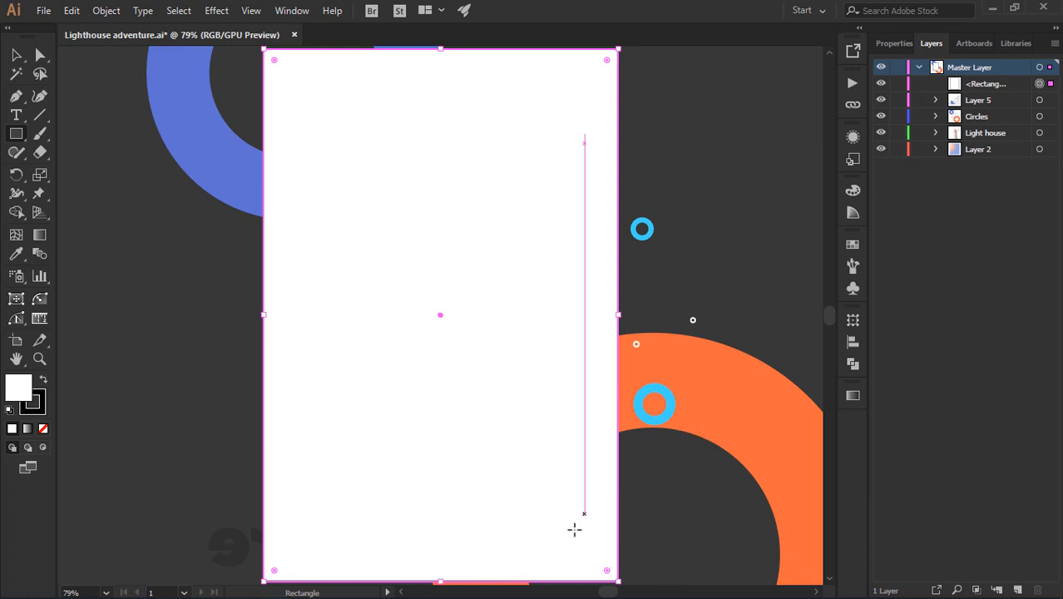
pyautogui.hotkey('ctrl', '-')
pyautogui.press('v')
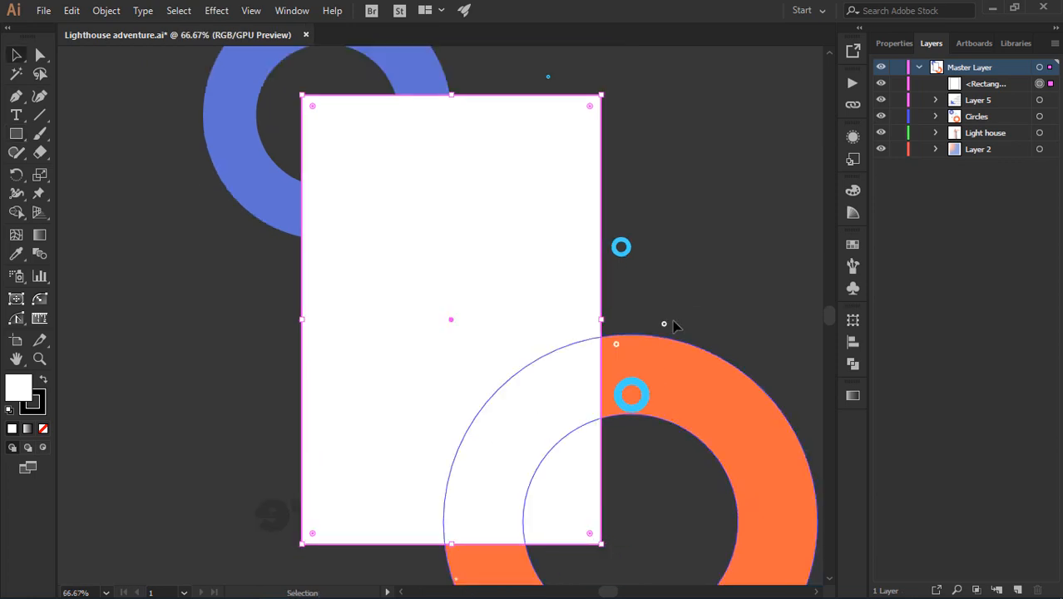
# Step: Clip all of Master Layer with the artboard rectangle and lock that rectangle
pyautogui.click(681, 258)
pyautogui.click(484, 283)
pyautogui.click(994, 85)
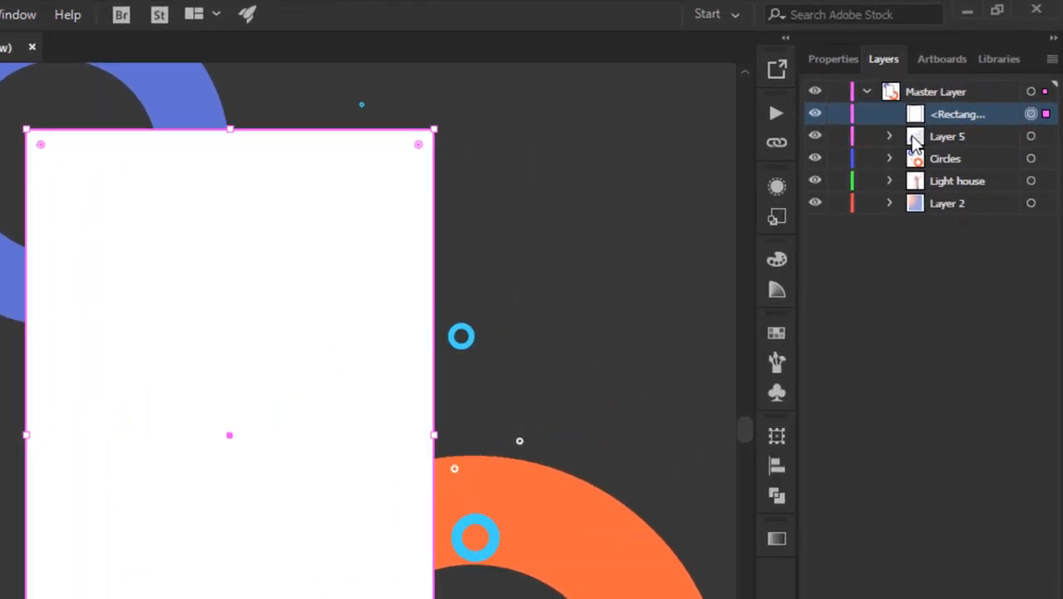
pyautogui.click(971, 68)
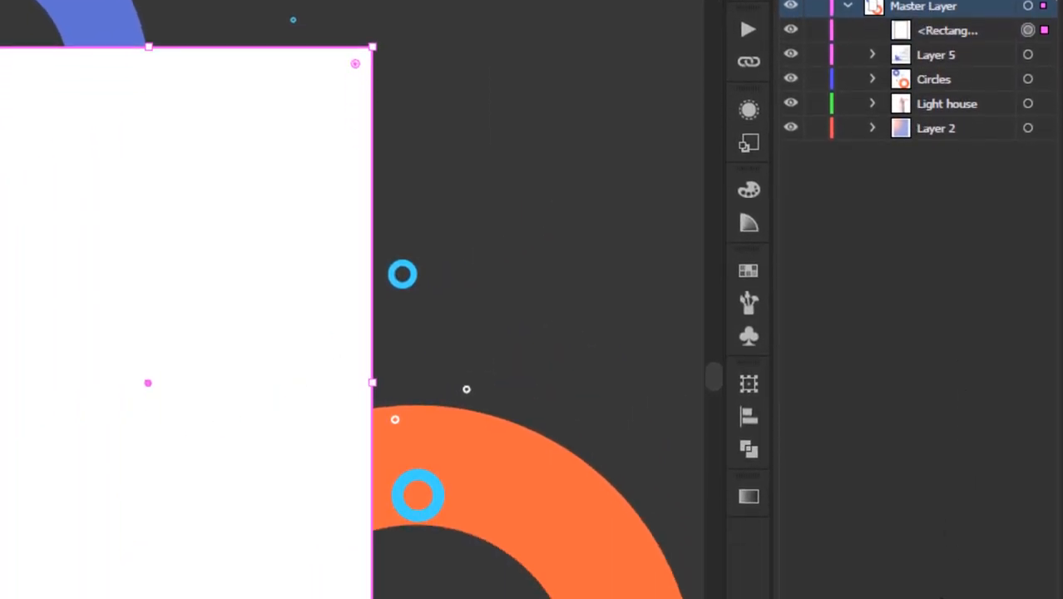
pyautogui.click(924, 586)
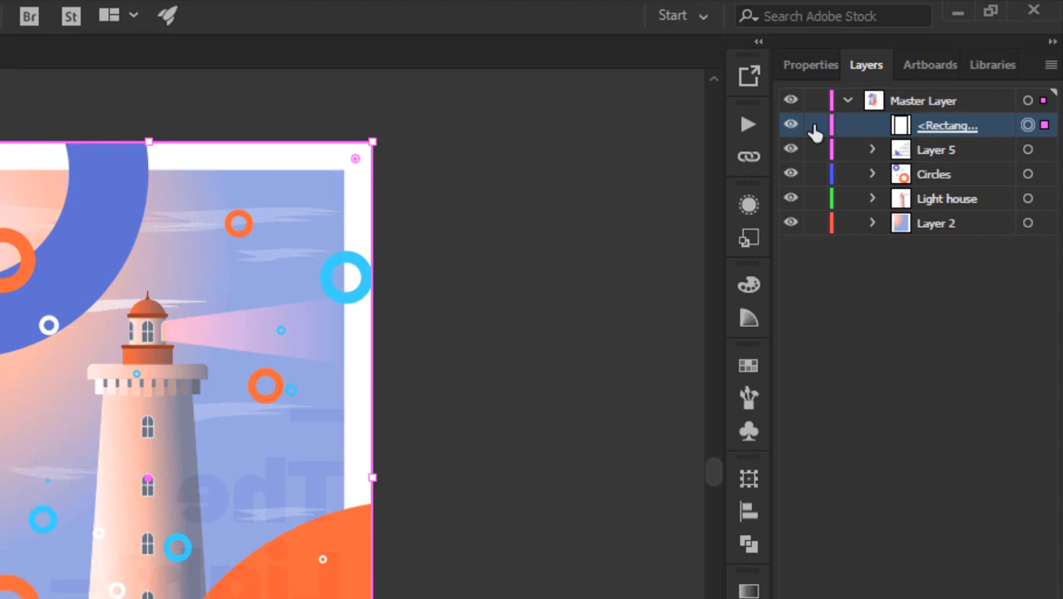
pyautogui.click(813, 126)
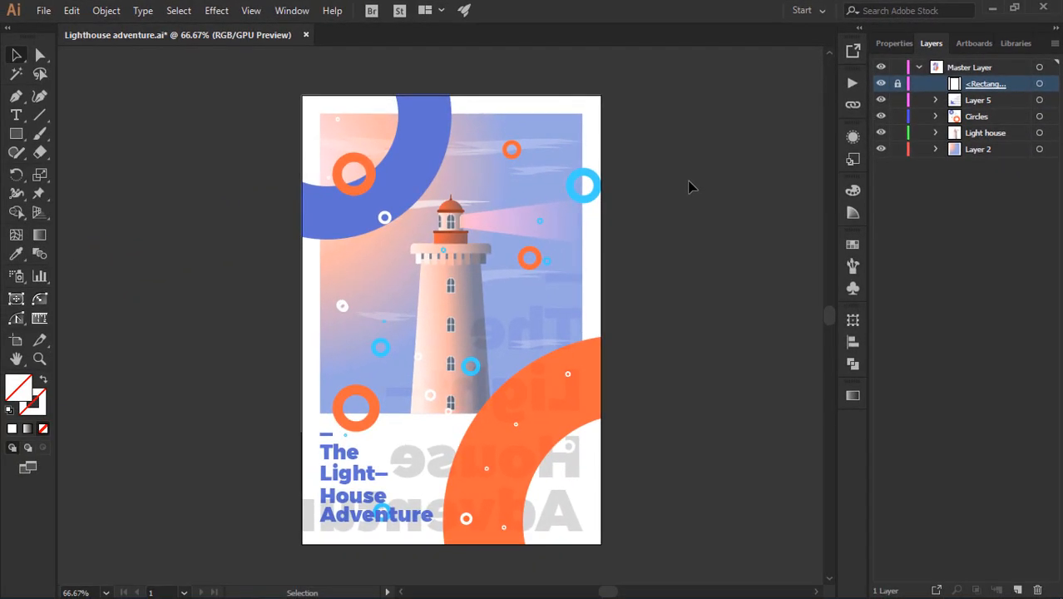
# Step: Select the gradient background and the cyan ring on the poster's right edge to check them, and clear the selection
pyautogui.click(560, 268)
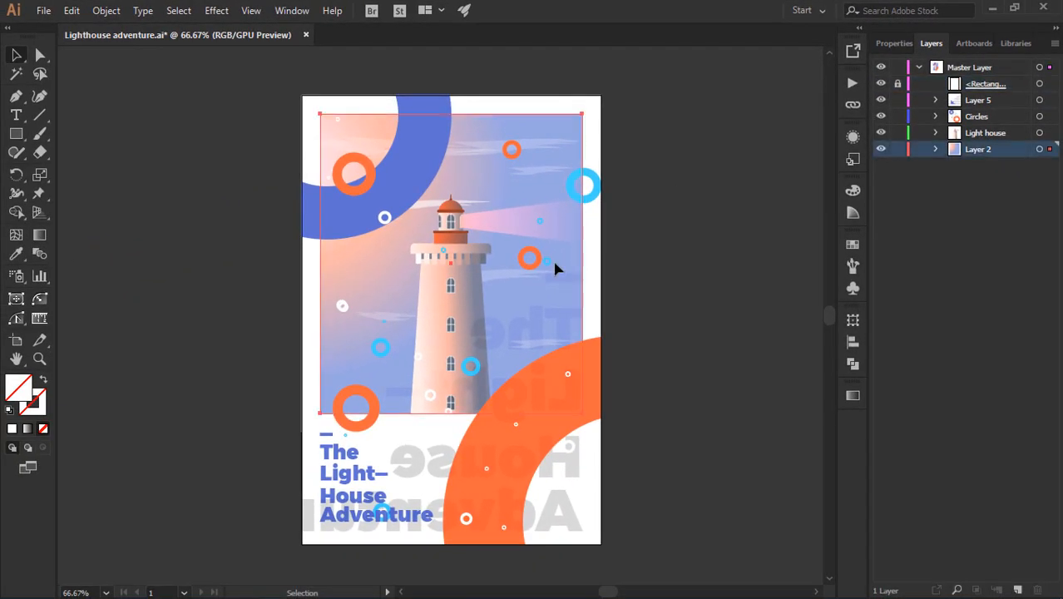
pyautogui.click(593, 189)
pyautogui.click(814, 139)
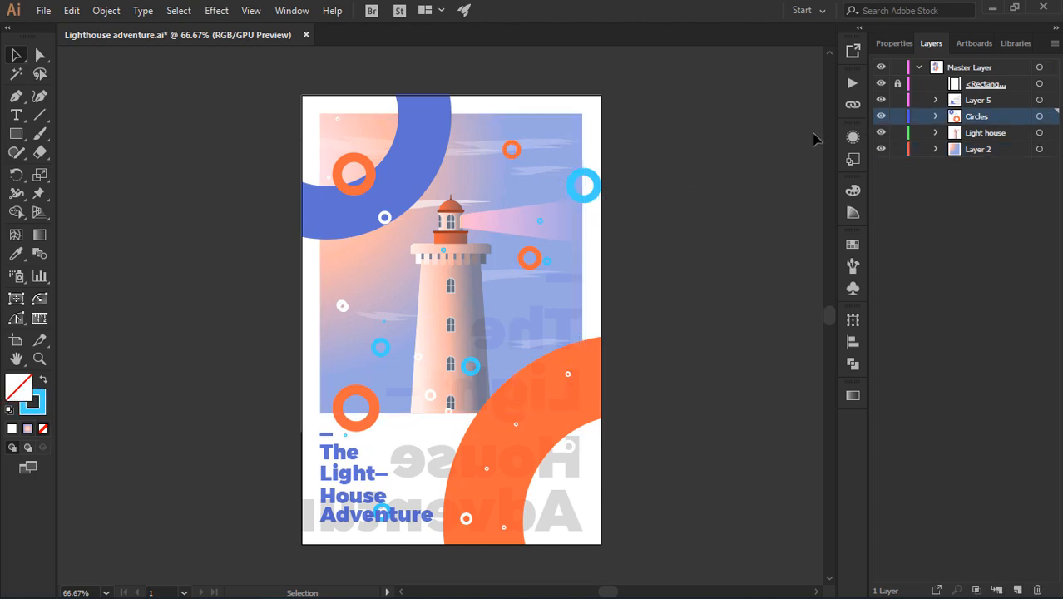
# Step: Release the clipping mask of Master Layer and apply it again
pyautogui.click(967, 68)
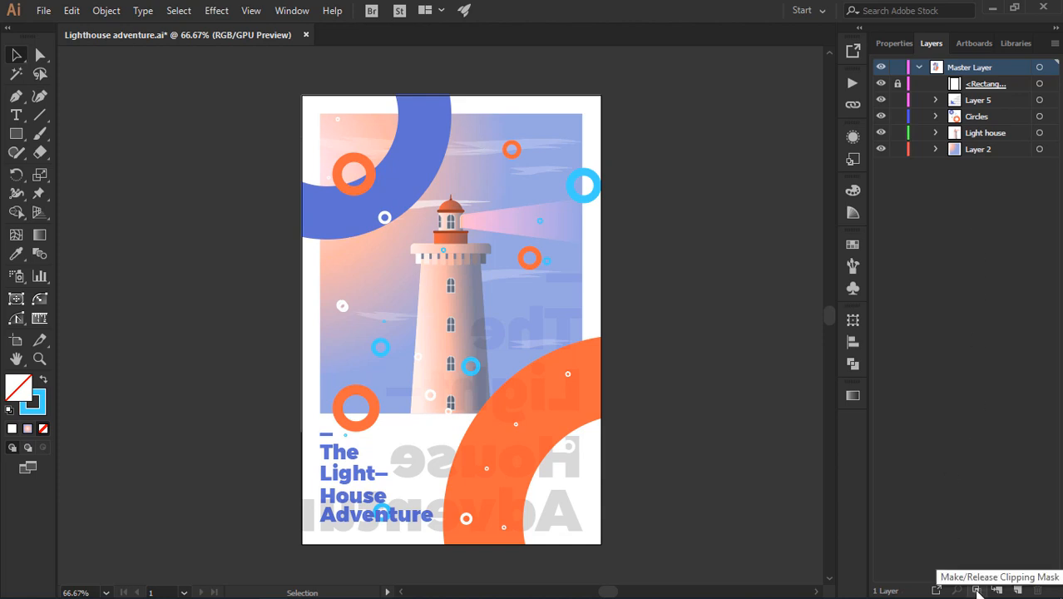
pyautogui.click(977, 588)
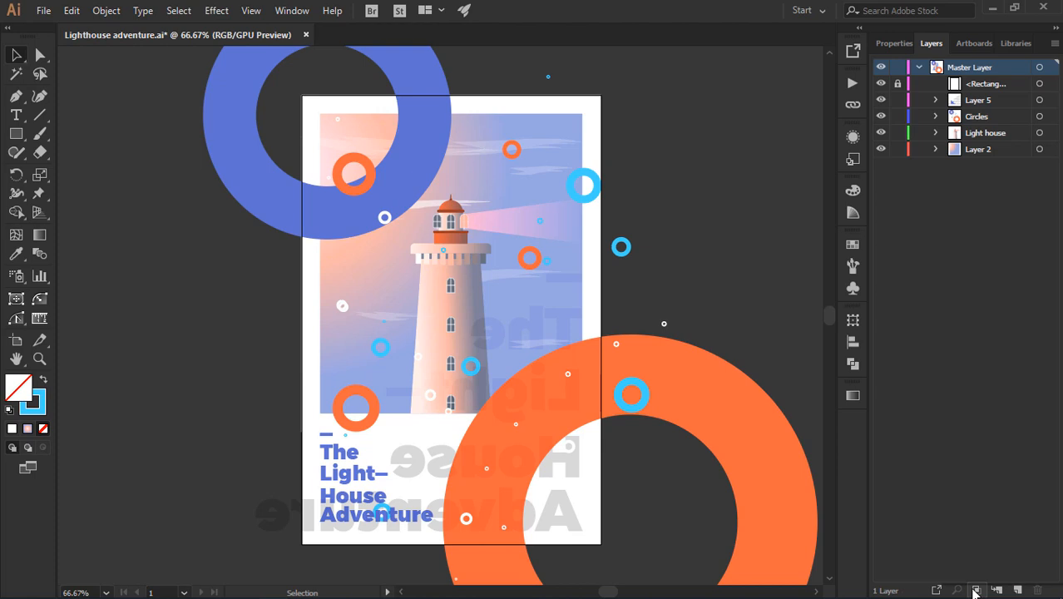
pyautogui.click(976, 589)
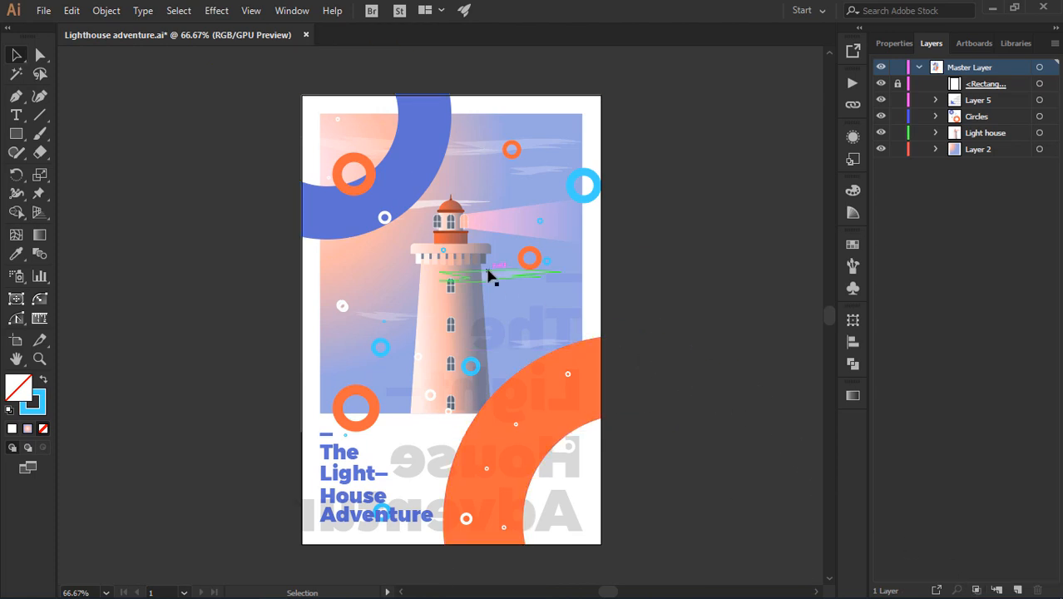
# Step: Check the clipped objects by selecting the large blue ring, the orange ring over it, the right-edge cyan ring and the mirrored text
pyautogui.click(398, 224)
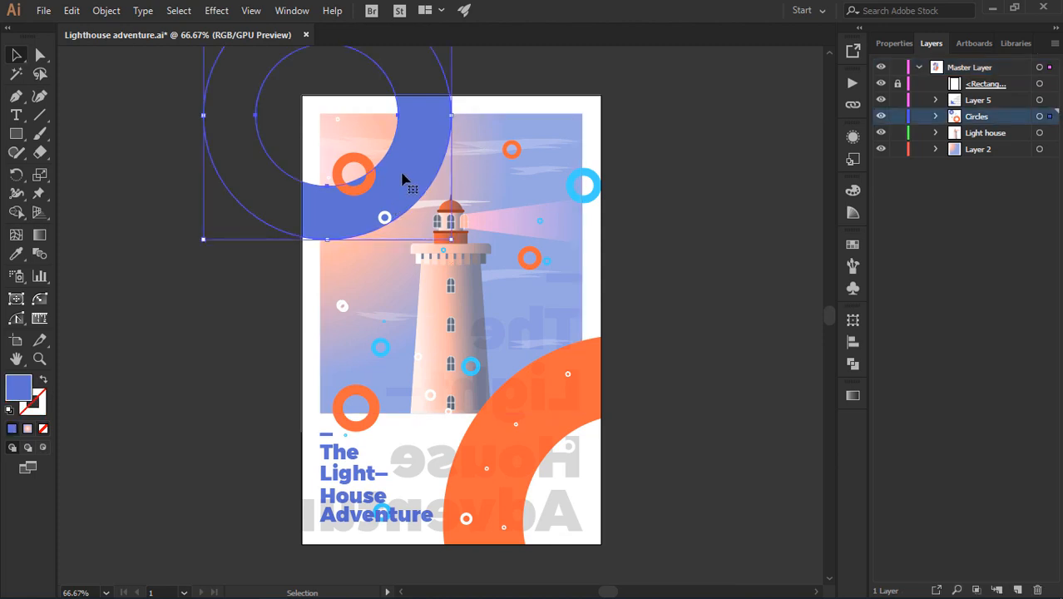
pyautogui.click(366, 169)
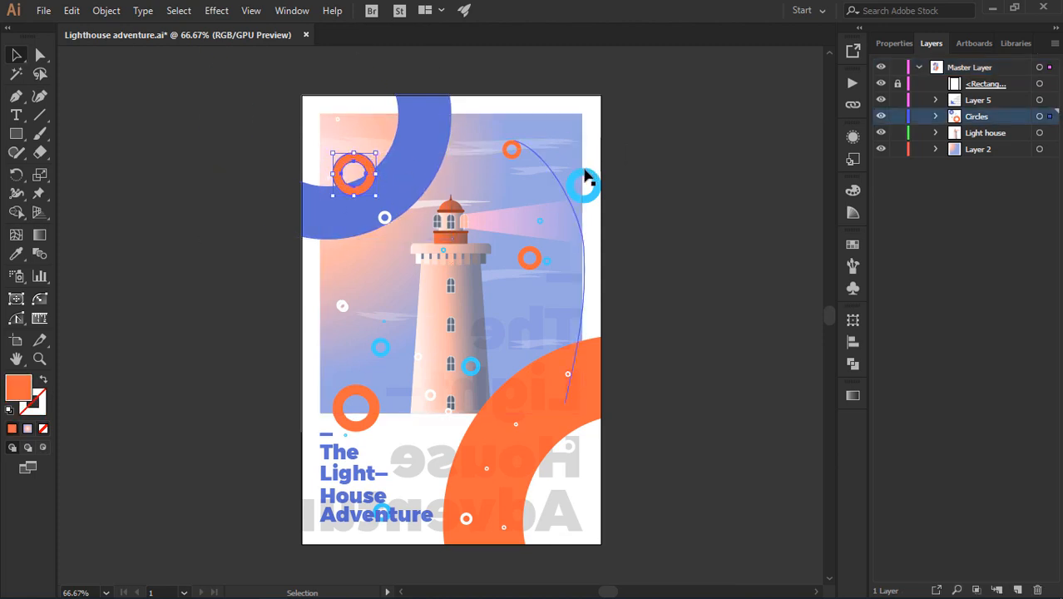
pyautogui.click(585, 178)
pyautogui.click(527, 442)
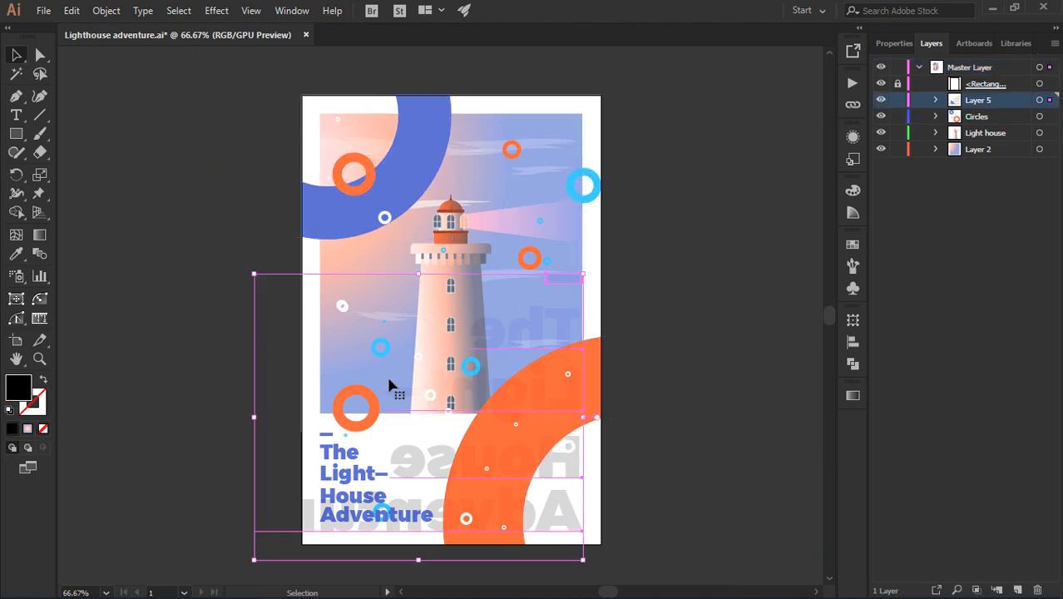
# Step: Move the large blue ring and the large orange ring further in toward the poster's centre, and clear the selection
pyautogui.moveTo(366, 224); pyautogui.dragTo(348, 238)
pyautogui.moveTo(583, 362); pyautogui.dragTo(562, 344)
pyautogui.click(631, 224)
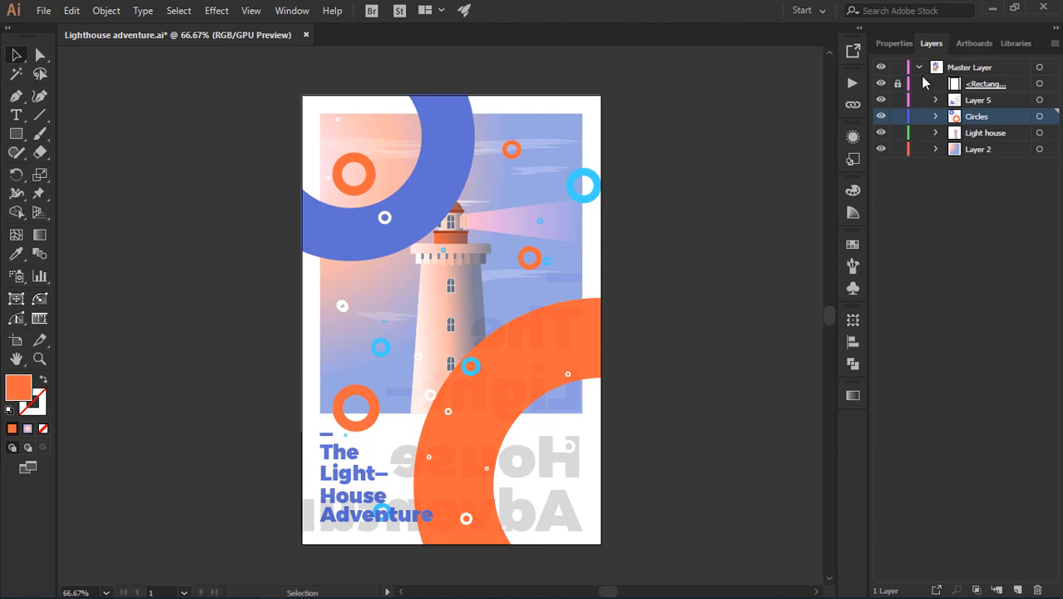
# Step: Draw two orange rectangles on the Circles layer, one overlapping the poster's left edge and one over its top-right corner
pyautogui.click(15, 134)
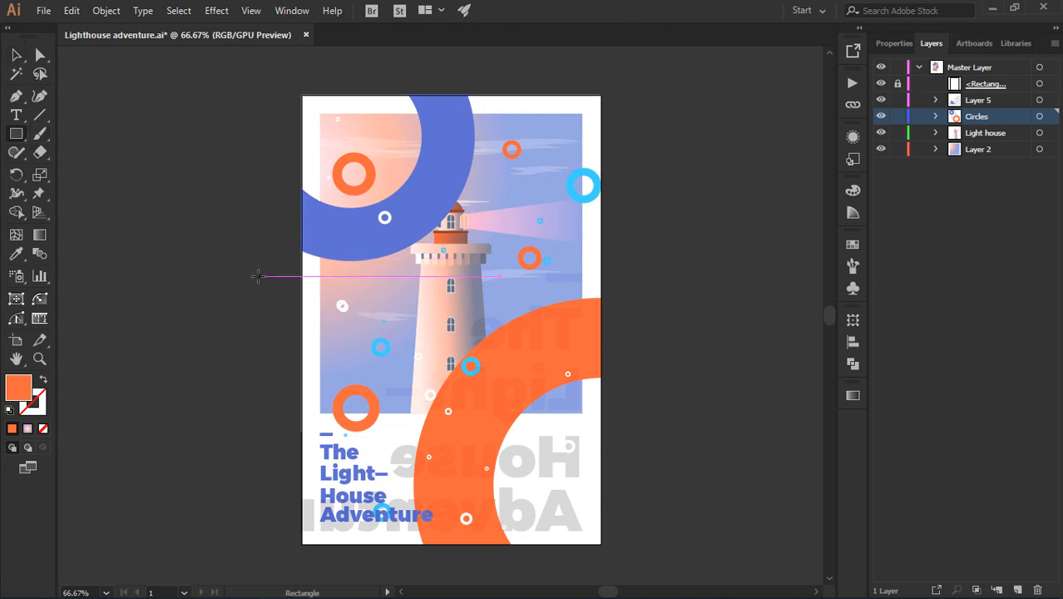
pyautogui.moveTo(258, 276); pyautogui.dragTo(416, 393)
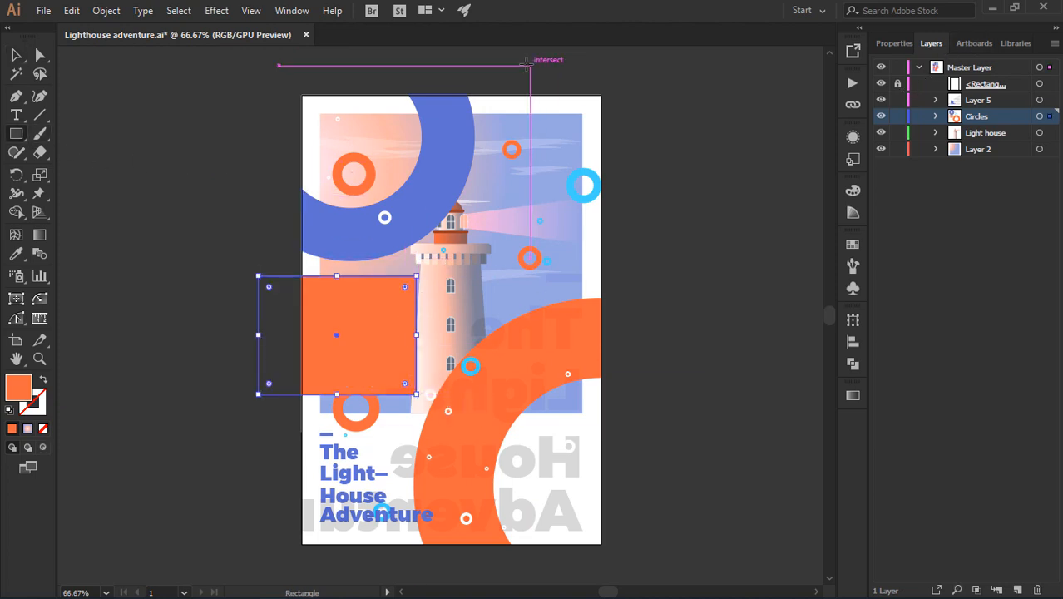
pyautogui.moveTo(526, 64); pyautogui.dragTo(658, 231)
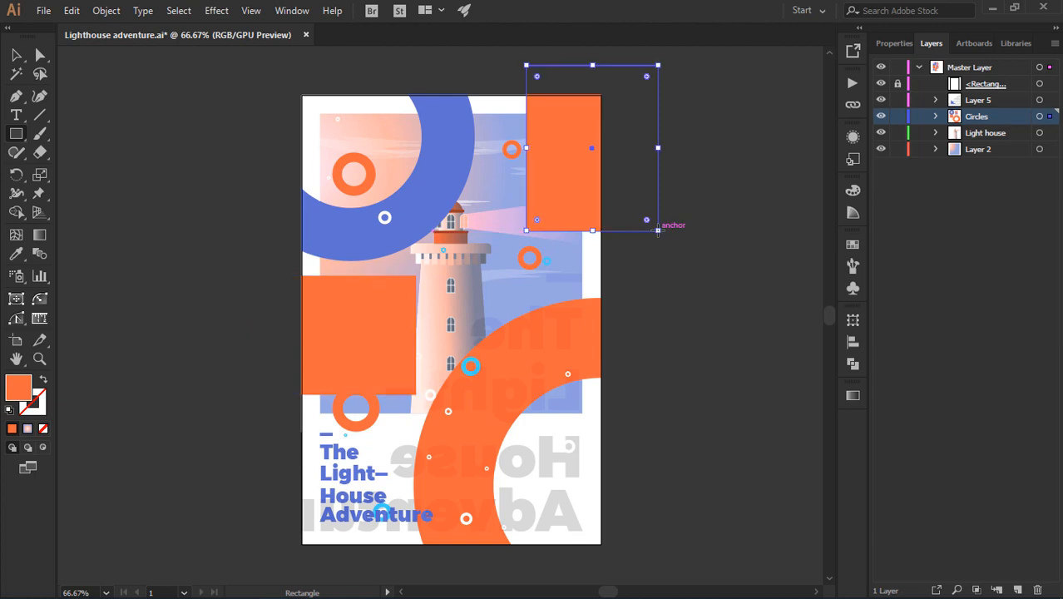
# Step: Add a new layer above Master Layer and move the rectangle at the poster's top-right corner onto it
pyautogui.click(986, 68)
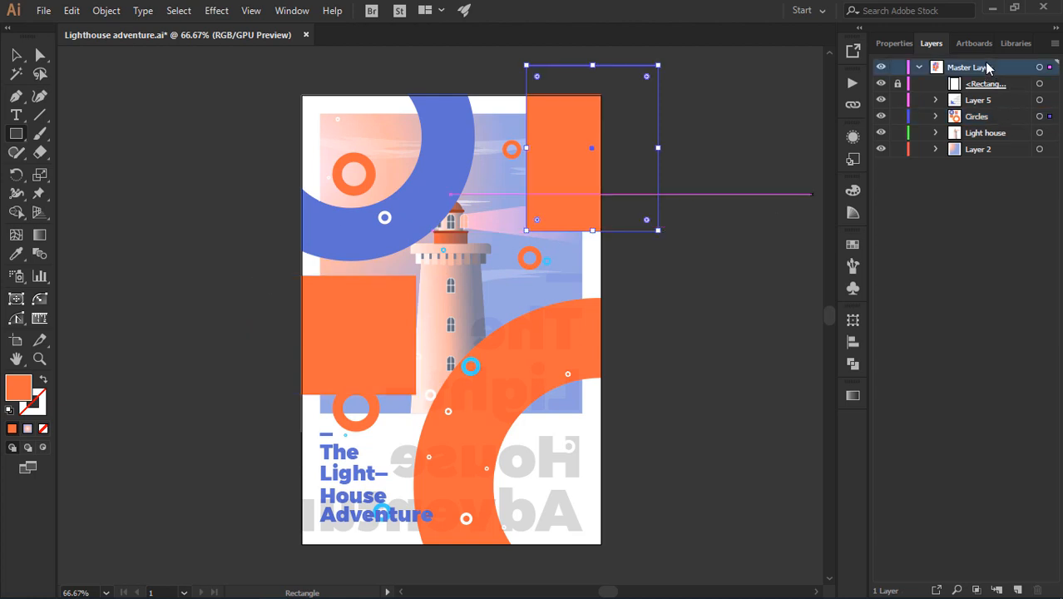
pyautogui.click(1018, 589)
pyautogui.press('v')
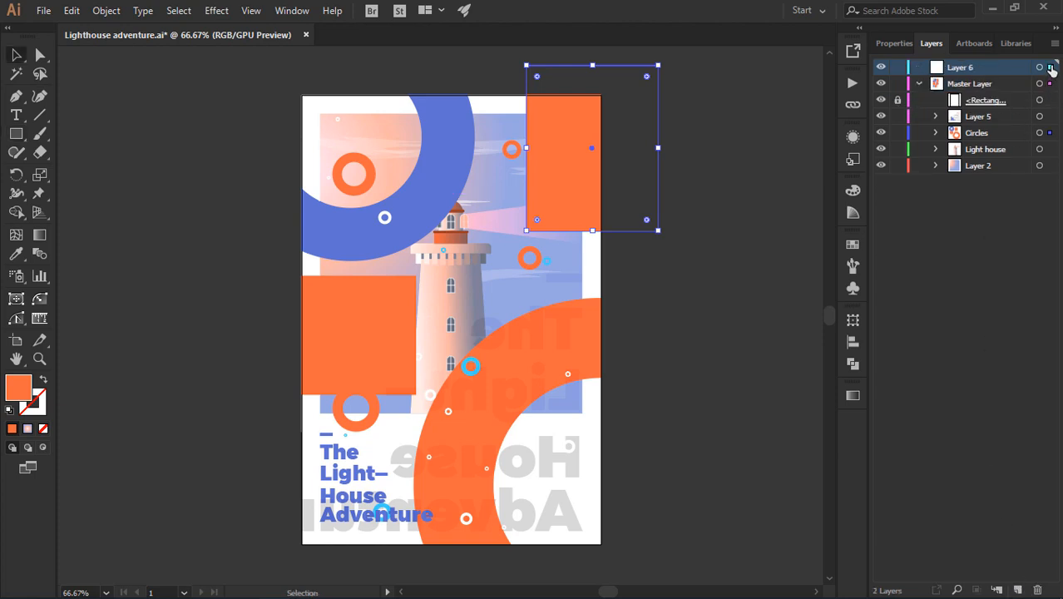
pyautogui.moveTo(1049, 83); pyautogui.dragTo(1050, 68)
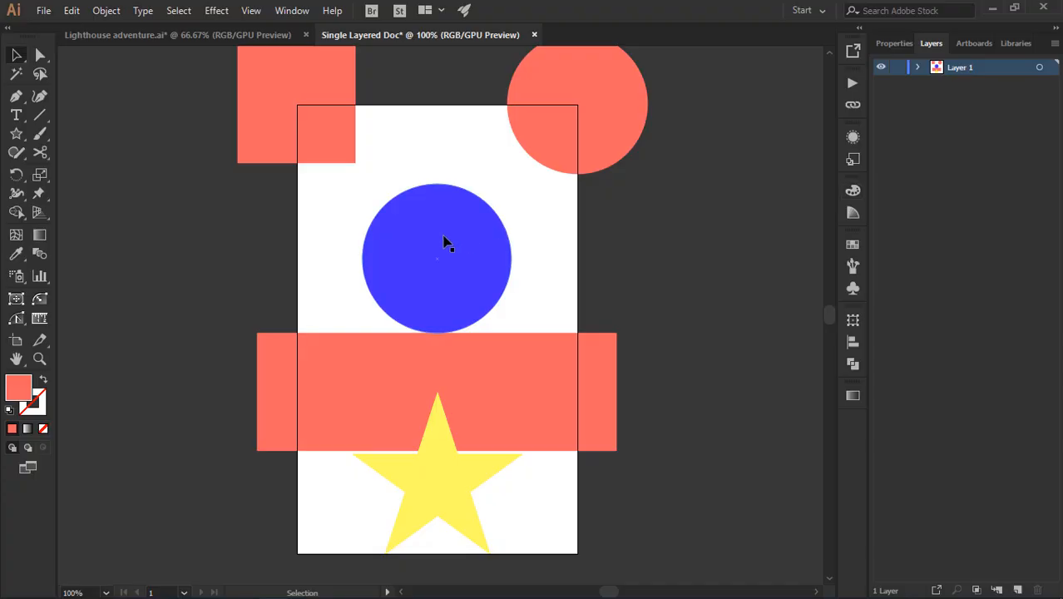
# Step: In the Single Layered Doc, expand Layer 1 and draw a rectangle that exactly covers the artboard
pyautogui.click(918, 67)
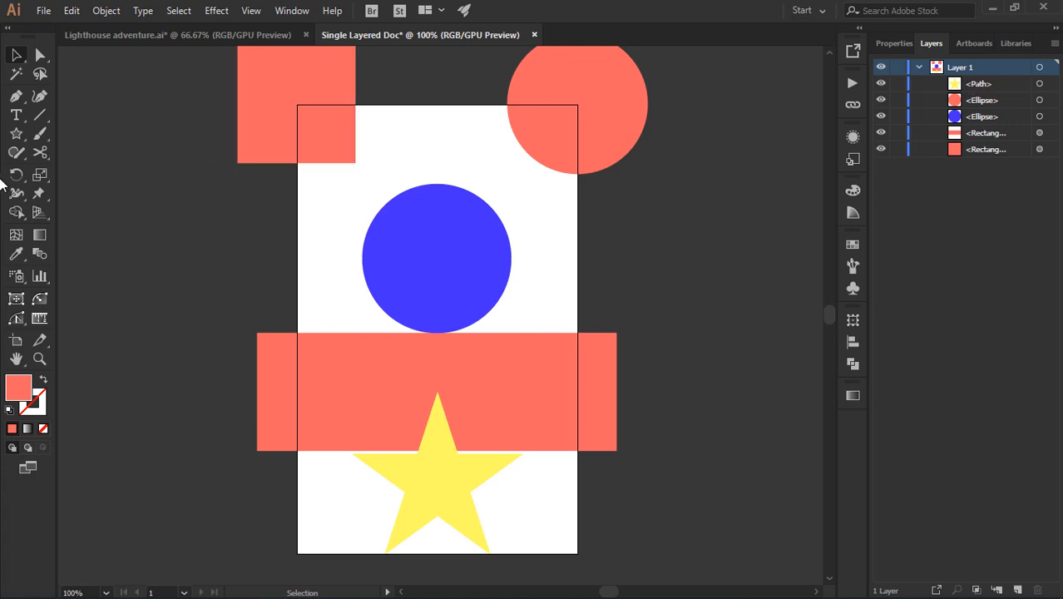
pyautogui.moveTo(18, 144); pyautogui.dragTo(88, 133)
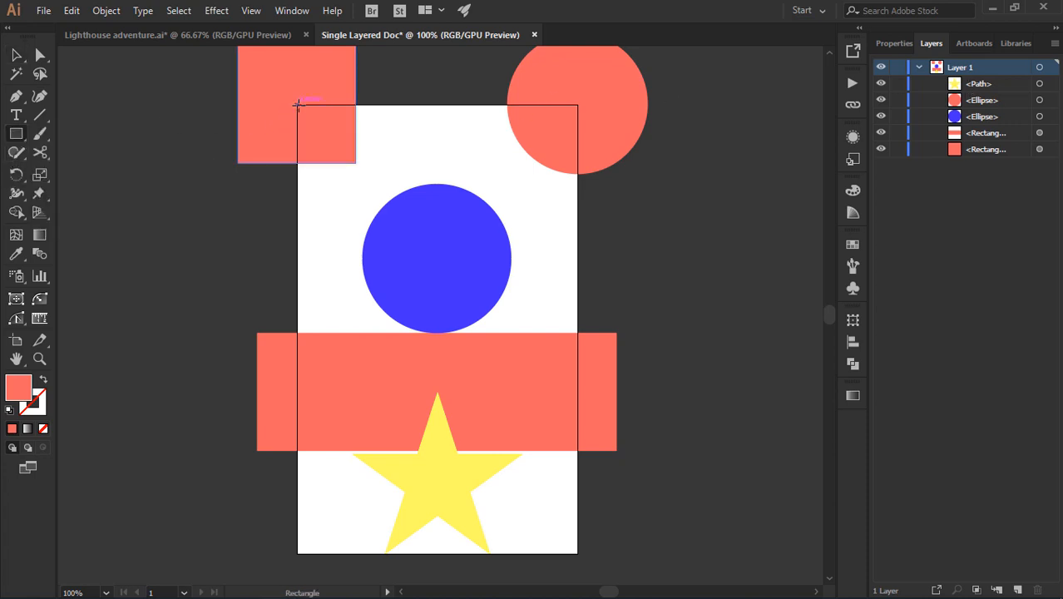
pyautogui.moveTo(297, 104); pyautogui.dragTo(577, 552)
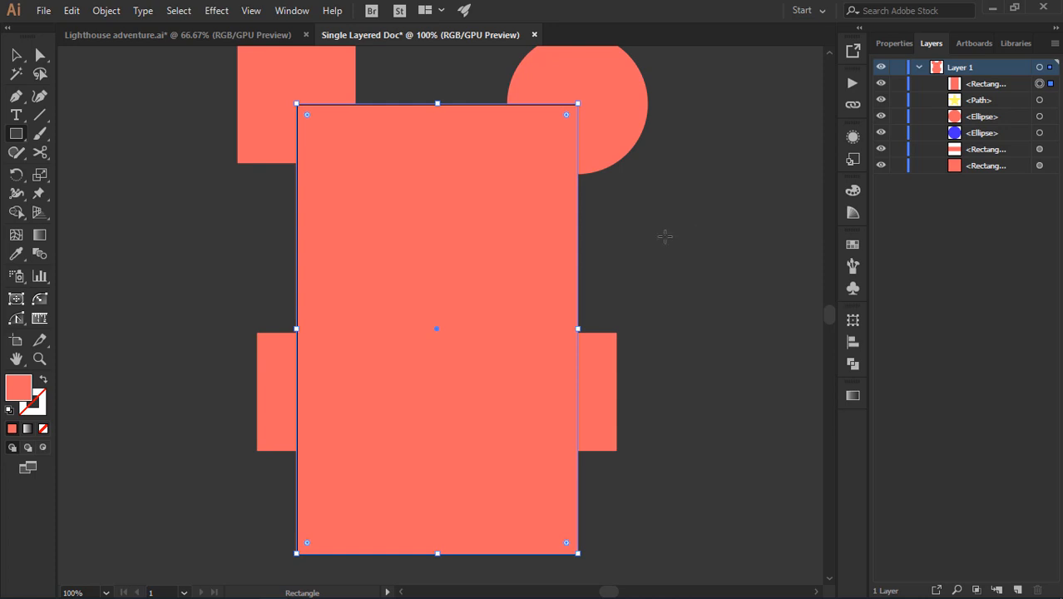
pyautogui.press('v')
# Step: Make a clipping mask on Layer 1 from the topmost rectangle and clear the selection
pyautogui.click(988, 86)
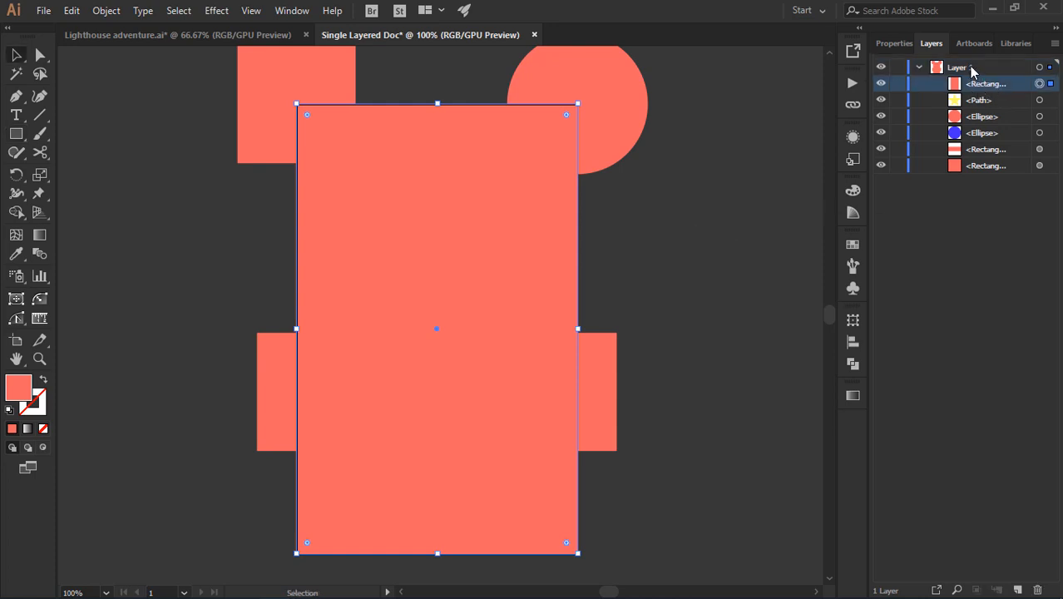
pyautogui.click(968, 68)
pyautogui.click(977, 589)
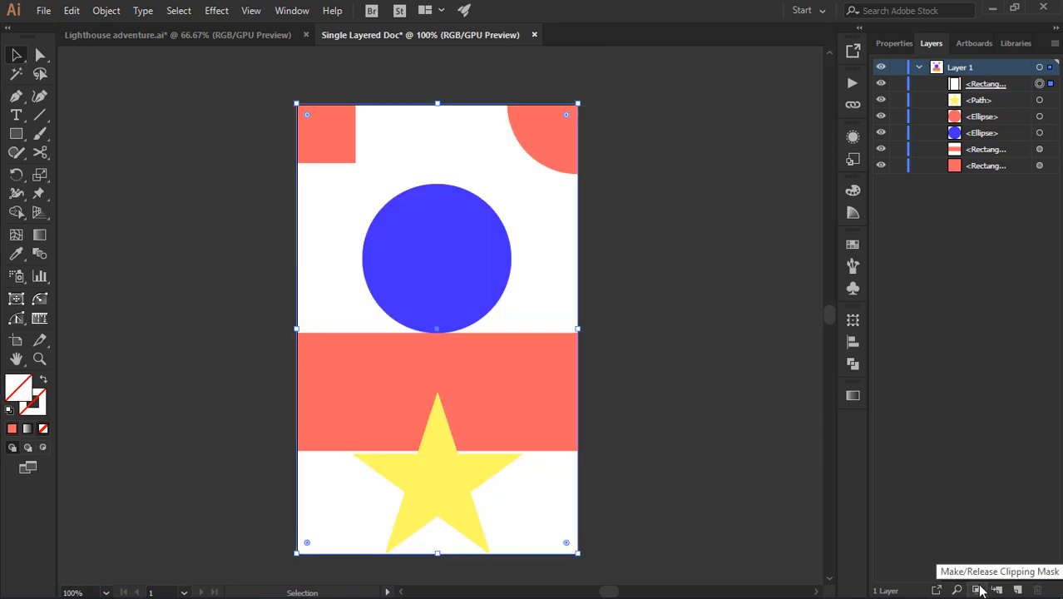
pyautogui.click(625, 374)
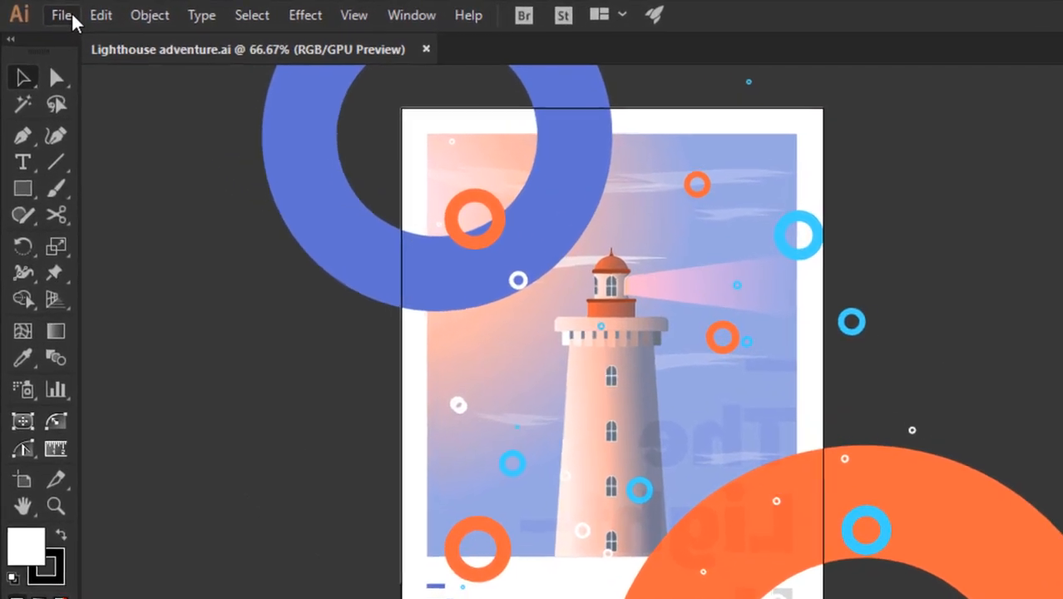
# Step: Open Export As for the lighthouse poster and expand the folder browser for the Cropping Tutorial folder
pyautogui.click(43, 10)
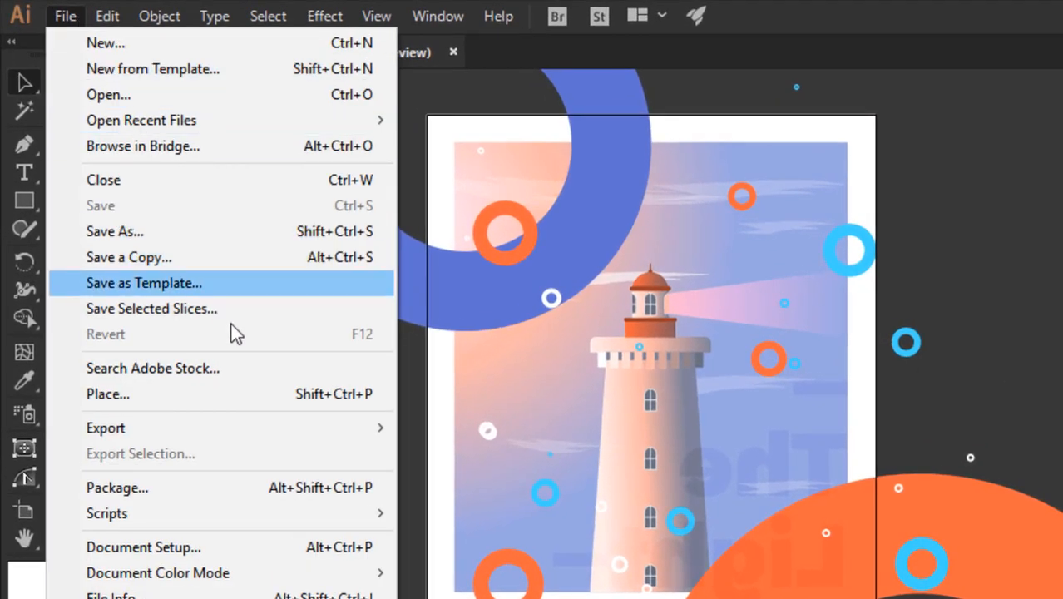
pyautogui.moveTo(341, 427)
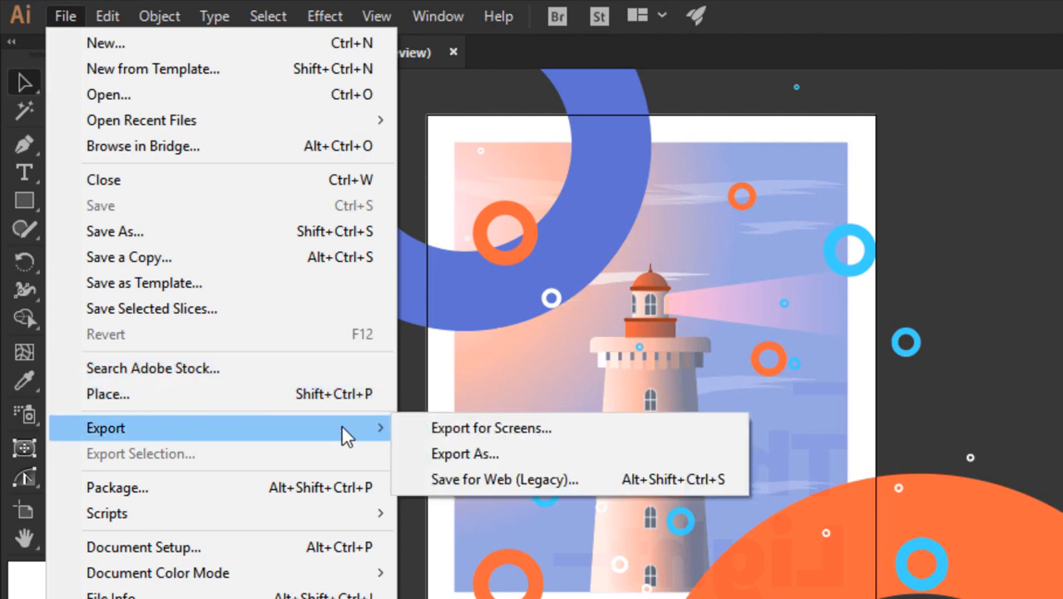
pyautogui.click(446, 453)
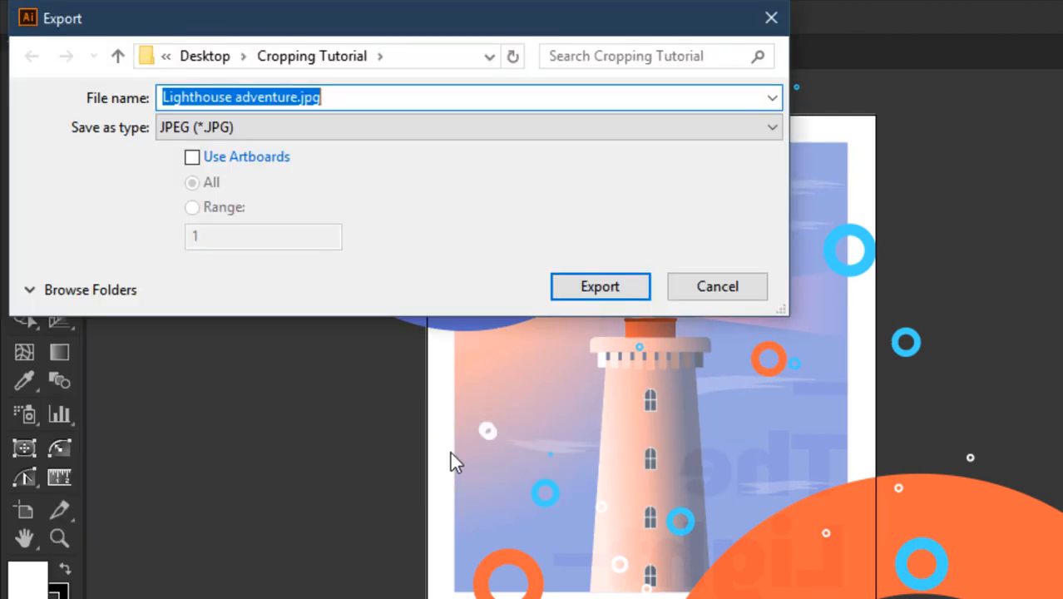
pyautogui.click(54, 288)
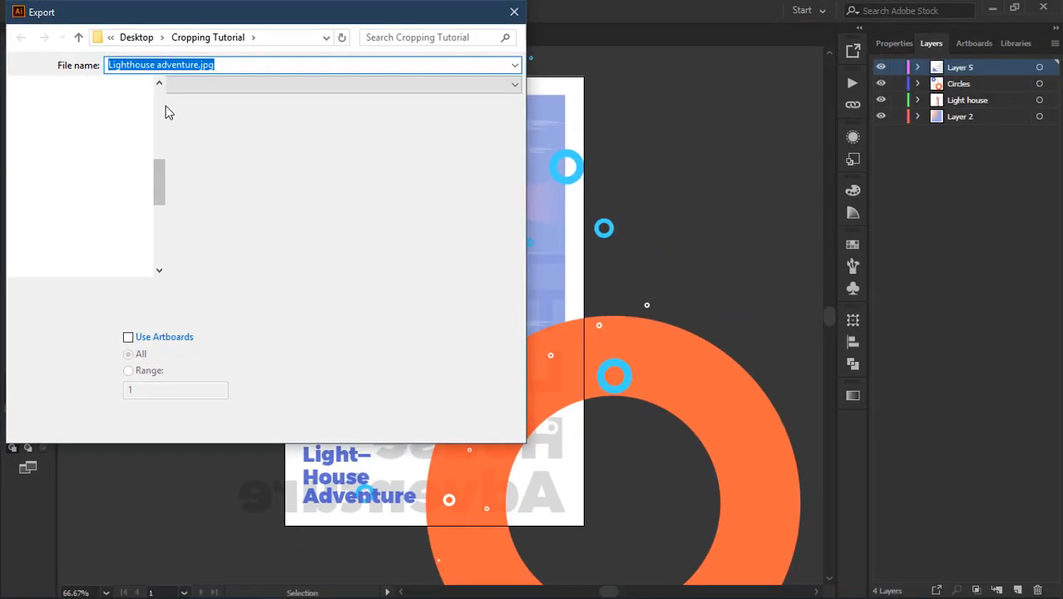
pyautogui.click(249, 193)
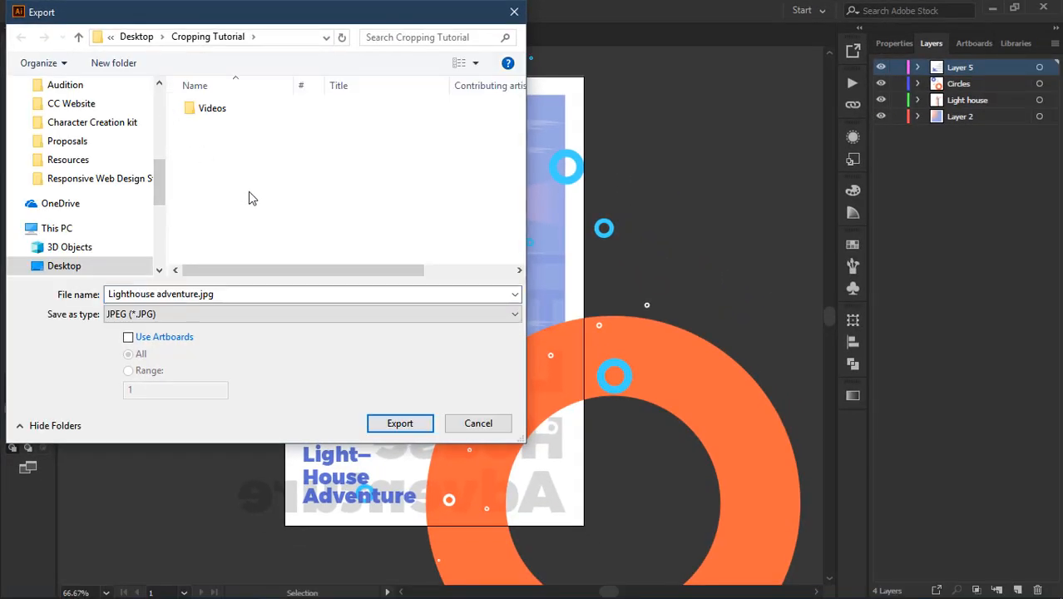
# Step: Export Lighthouse adventure as a JPEG with Use Artboards on for all artboards, accepting the JPEG options
pyautogui.click(125, 321)
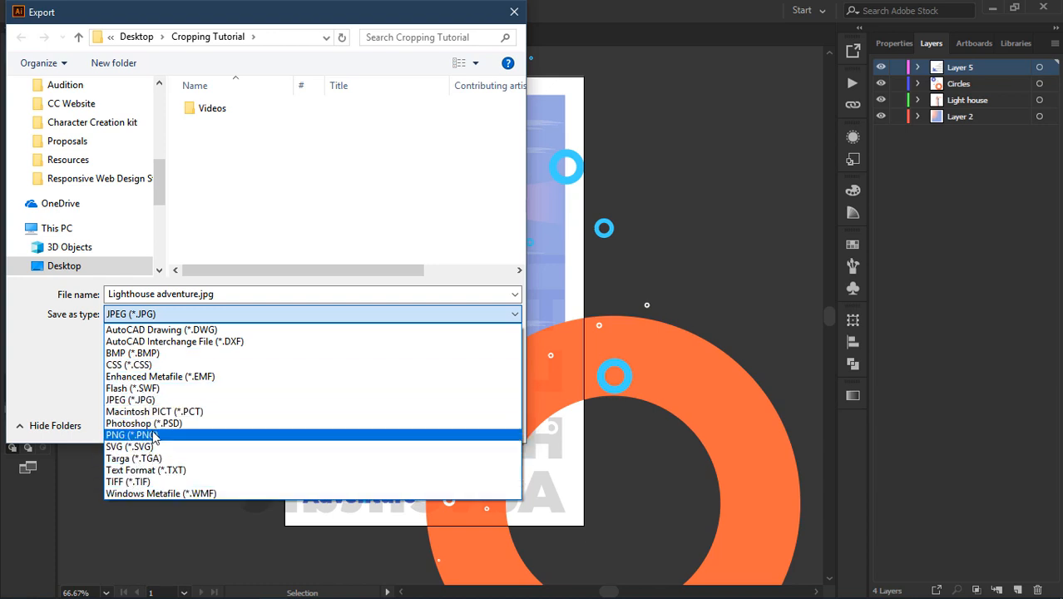
pyautogui.click(146, 401)
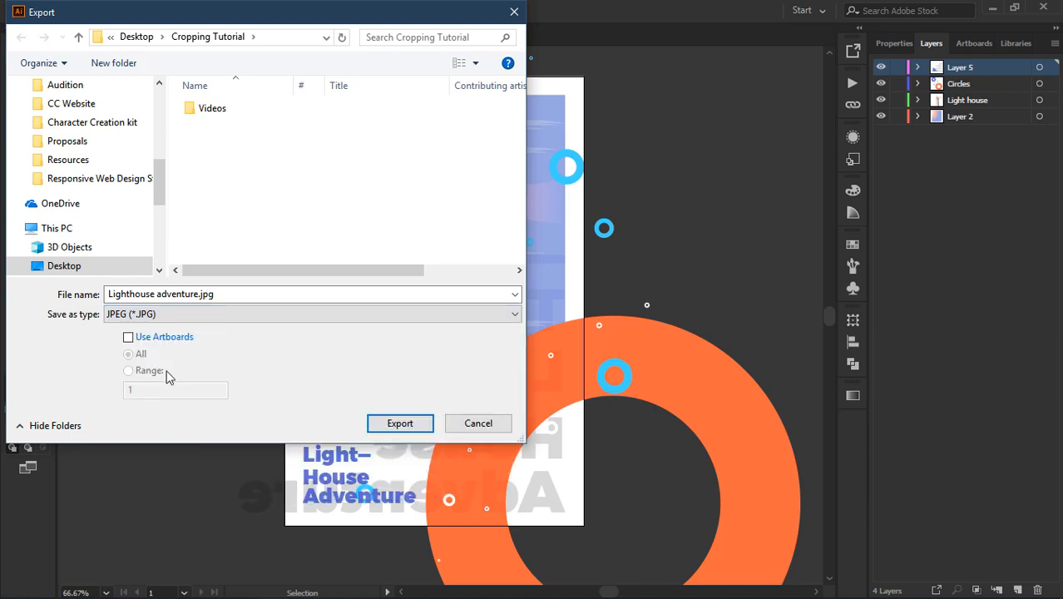
pyautogui.click(129, 339)
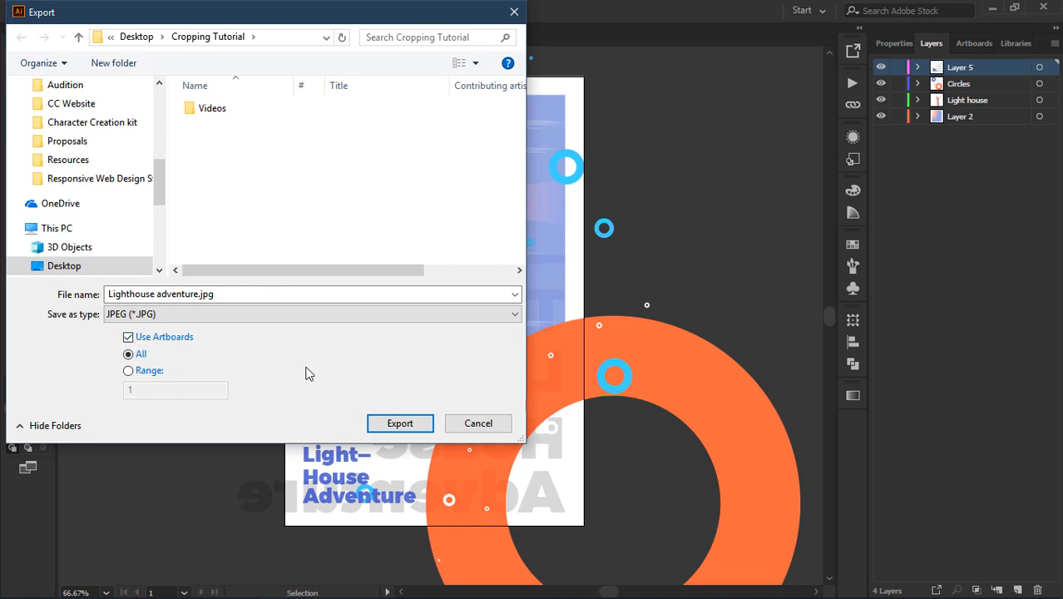
pyautogui.click(395, 424)
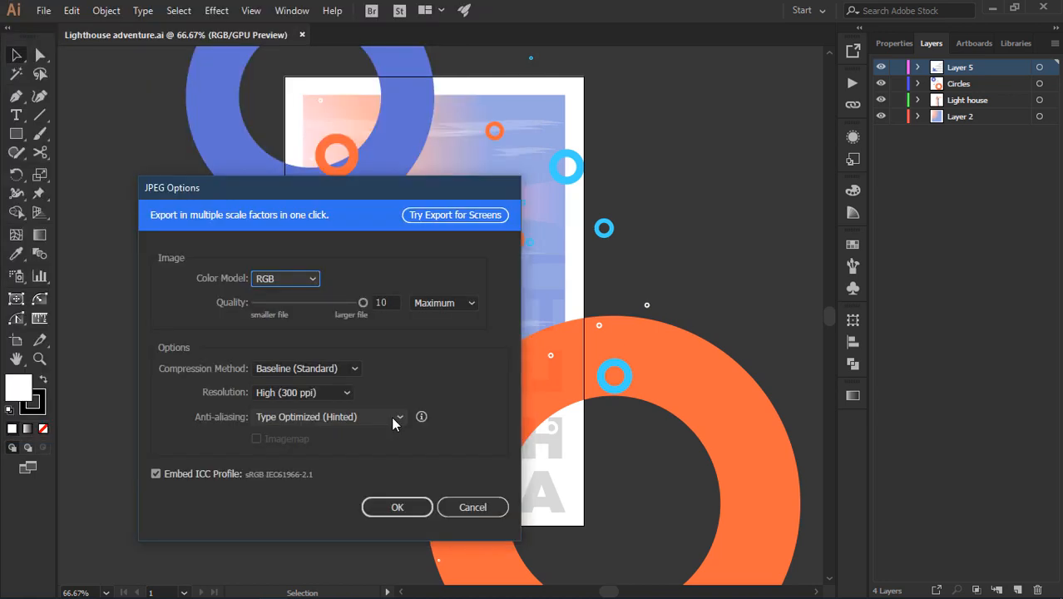
pyautogui.click(399, 504)
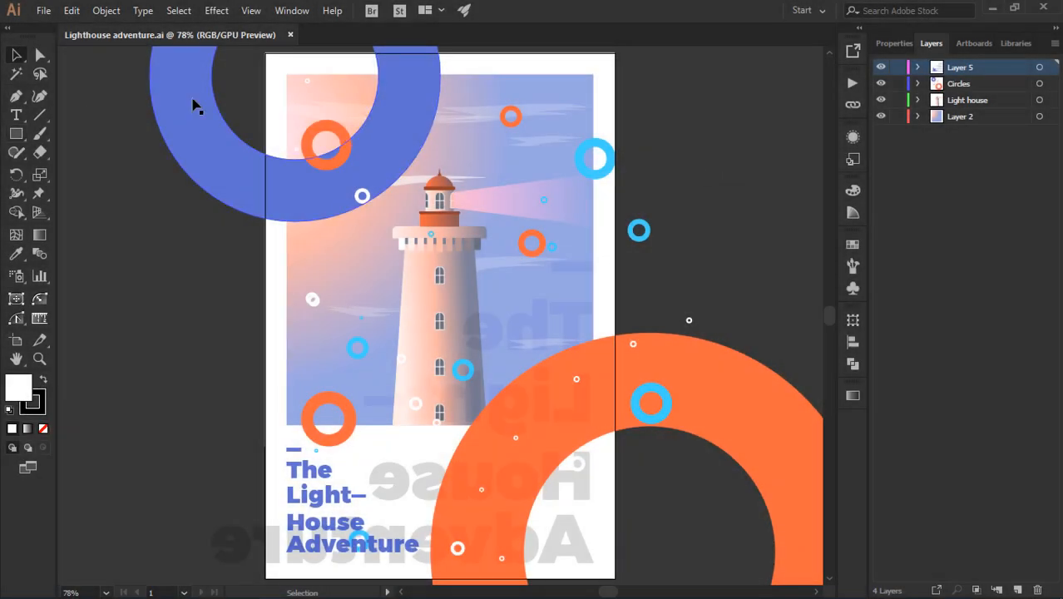
# Step: Expand all of the poster's artwork and clear the selection
pyautogui.hotkey('ctrl', 'a')
pyautogui.hotkey('alt', 'o')
pyautogui.click(195, 198)
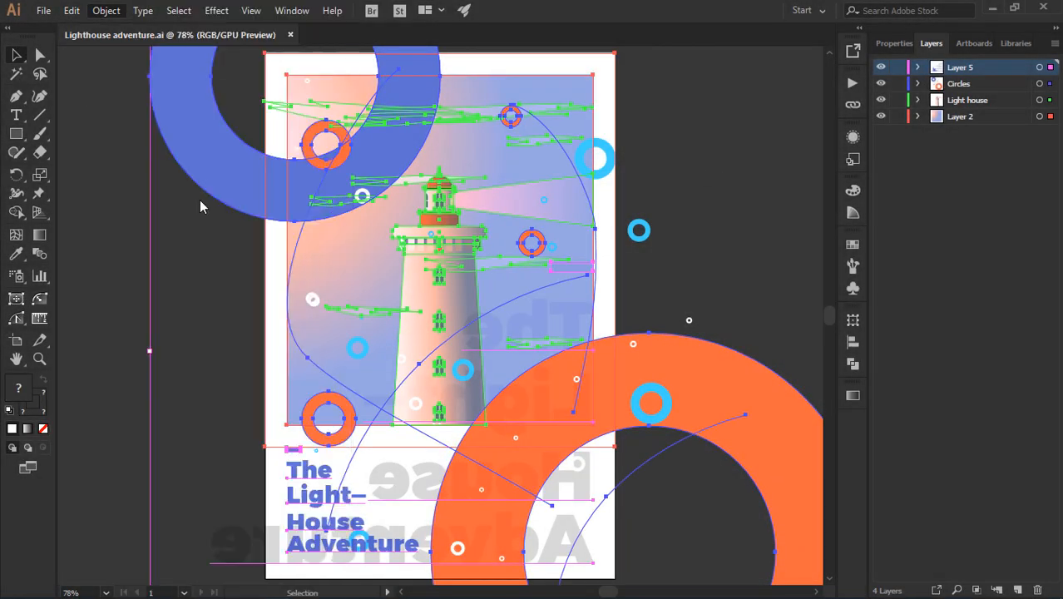
pyautogui.press('Return')
pyautogui.hotkey('ctrl', 'shift', 'a')
# Step: Draw a rectangle covering the whole artboard and bring it to the front
pyautogui.click(16, 133)
pyautogui.moveTo(266, 54)
pyautogui.mouseDown()
pyautogui.moveTo(616, 447)
pyautogui.moveTo(615, 578)
pyautogui.mouseUp()
pyautogui.press('v')
pyautogui.rightClick(498, 222)
pyautogui.moveTo(590, 450)
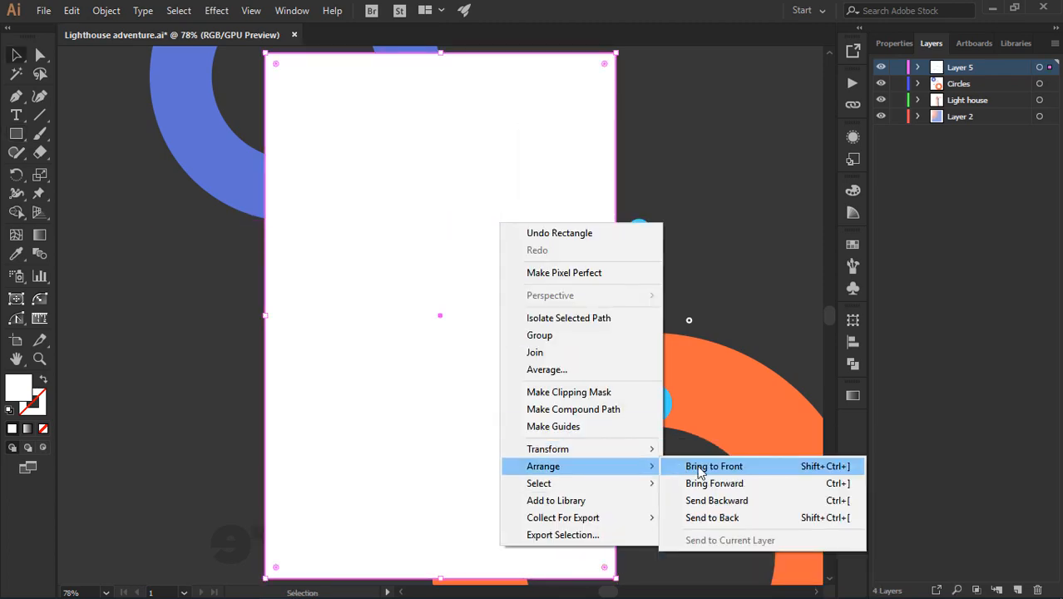
pyautogui.click(699, 467)
# Step: Select all artwork and use Shape Builder to remove the blue ring and mirrored text beyond the artboard's left edge
pyautogui.hotkey('ctrl', 'a')
pyautogui.scroll(-2, 474, 287)
pyautogui.click(19, 213)
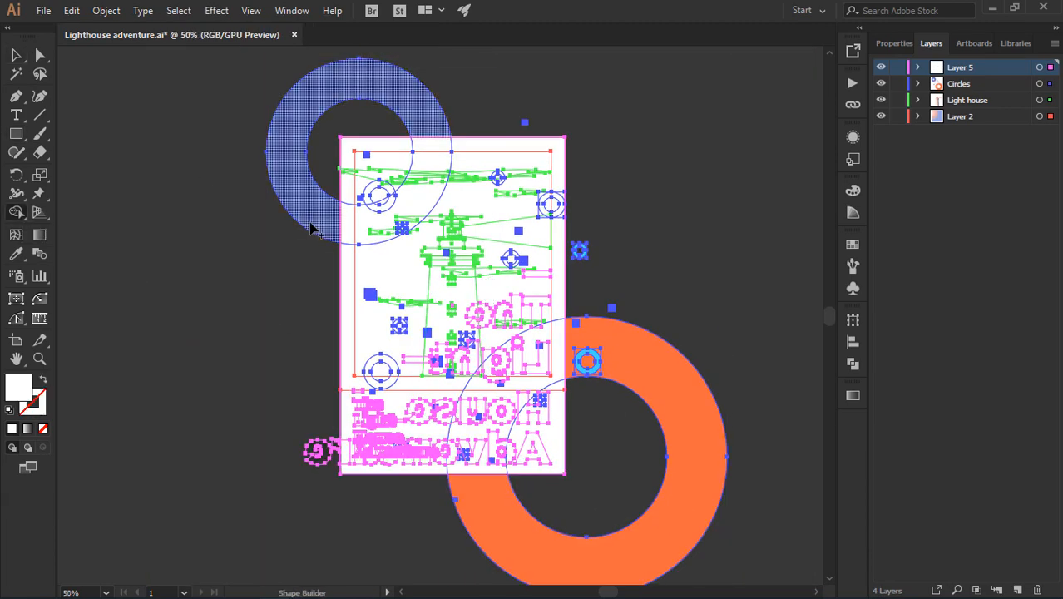
pyautogui.moveTo(310, 226)
pyautogui.mouseDown()
pyautogui.moveTo(587, 163)
pyautogui.moveTo(592, 357)
pyautogui.moveTo(333, 447)
pyautogui.moveTo(326, 385)
pyautogui.mouseUp()
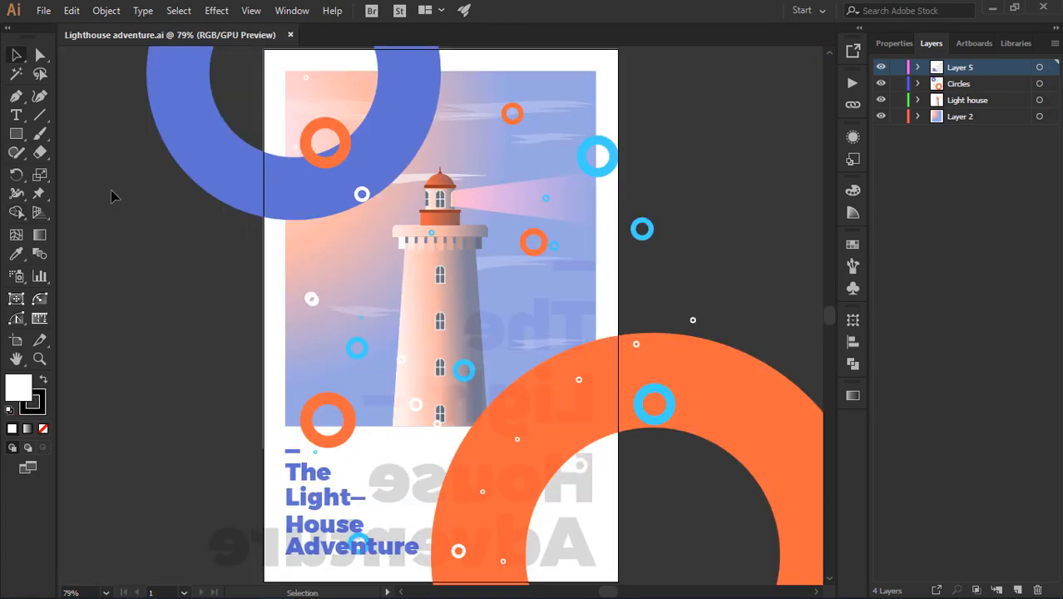
# Step: Draw an artboard-sized rectangle on Layer 5 of the uncropped poster and bring it to the front
pyautogui.press('m')
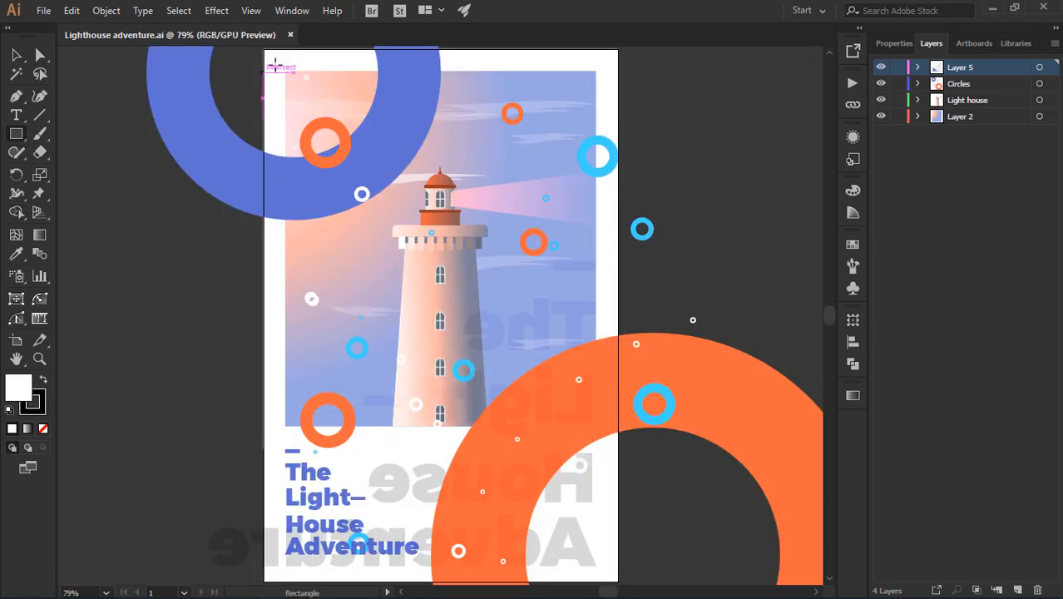
pyautogui.moveTo(263, 48); pyautogui.dragTo(618, 580)
pyautogui.click(17, 56)
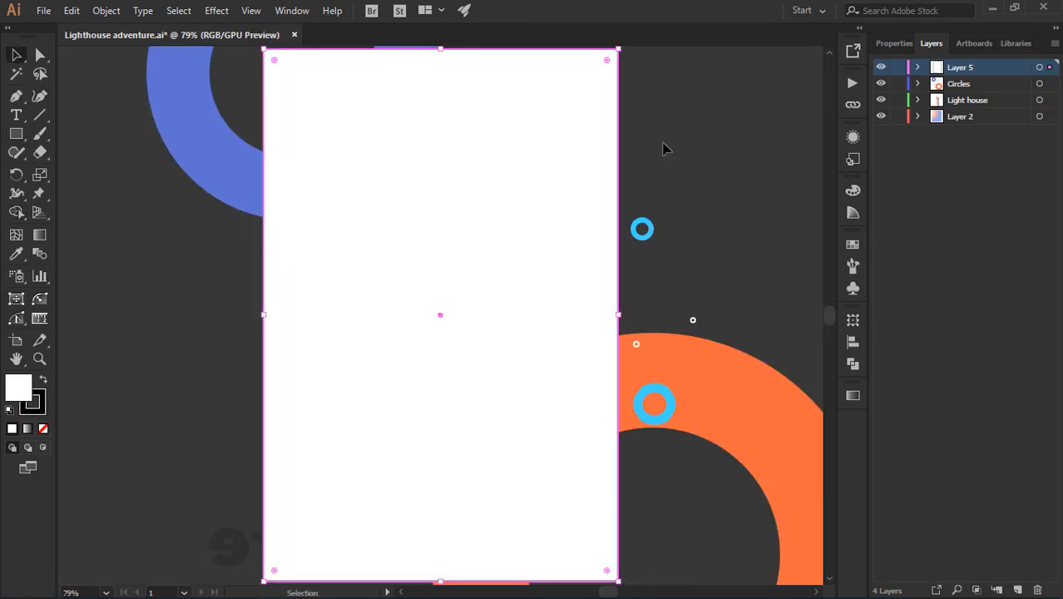
pyautogui.scroll(-1, 572, 221)
pyautogui.rightClick(520, 240)
pyautogui.moveTo(667, 484)
pyautogui.click(722, 536)
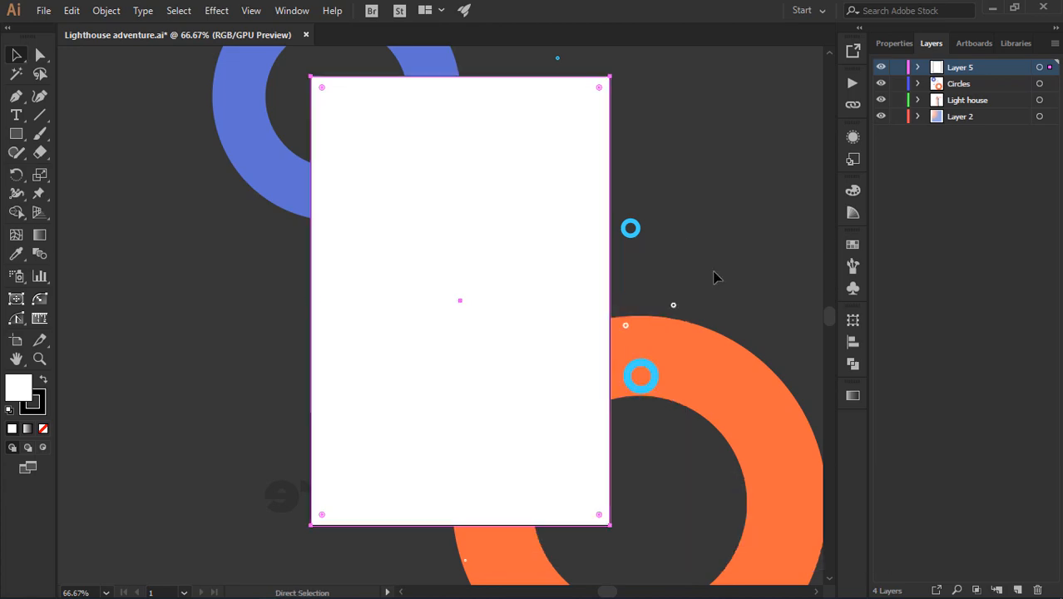
# Step: Select all of the artwork and make an object clipping mask with the front rectangle
pyautogui.hotkey('ctrl', 'a')
pyautogui.rightClick(586, 277)
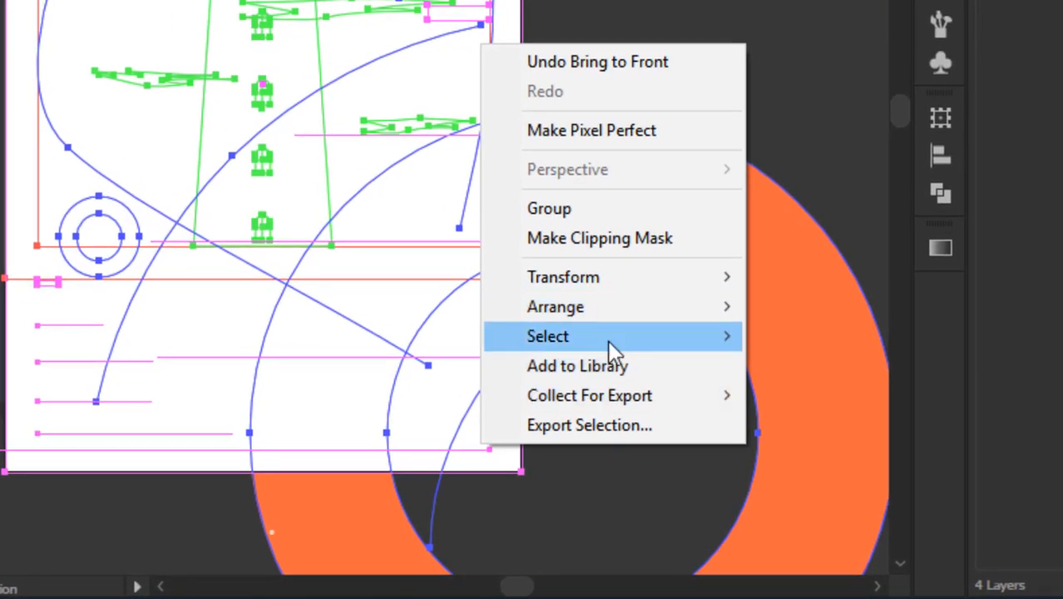
pyautogui.click(635, 241)
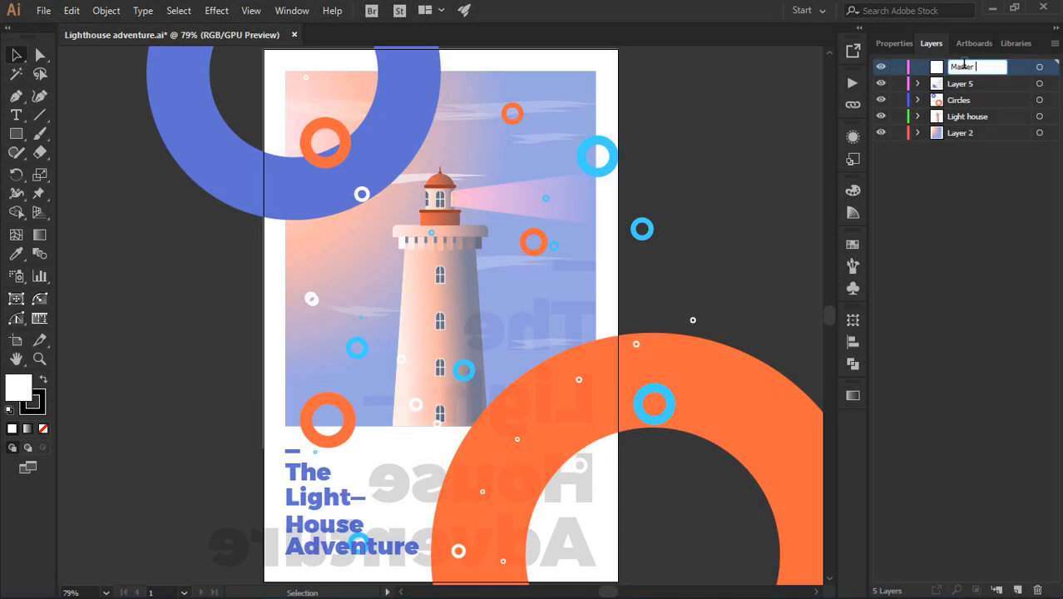
# Step: Name the new top layer Master Layer and move Layer 5, Circles, Light house and Layer 2 into it
pyautogui.write('Layer')
pyautogui.press('Return')
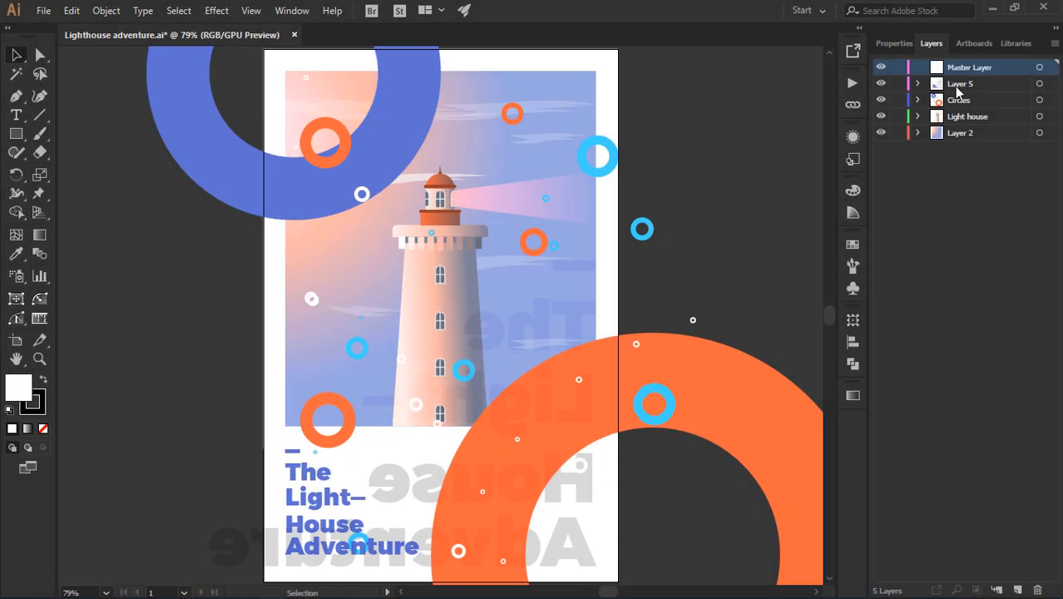
pyautogui.click(959, 85)
pyautogui.keyDown('shift'); pyautogui.click(960, 133); pyautogui.keyUp('shift')
pyautogui.moveTo(960, 133); pyautogui.dragTo(975, 68)
# Step: Draw an artboard-sized rectangle in Master Layer and make it the layer's clipping mask
pyautogui.click(16, 134)
pyautogui.moveTo(264, 49)
pyautogui.mouseDown()
pyautogui.moveTo(619, 446)
pyautogui.moveTo(618, 581)
pyautogui.mouseUp()
pyautogui.scroll(3, 403, 546)
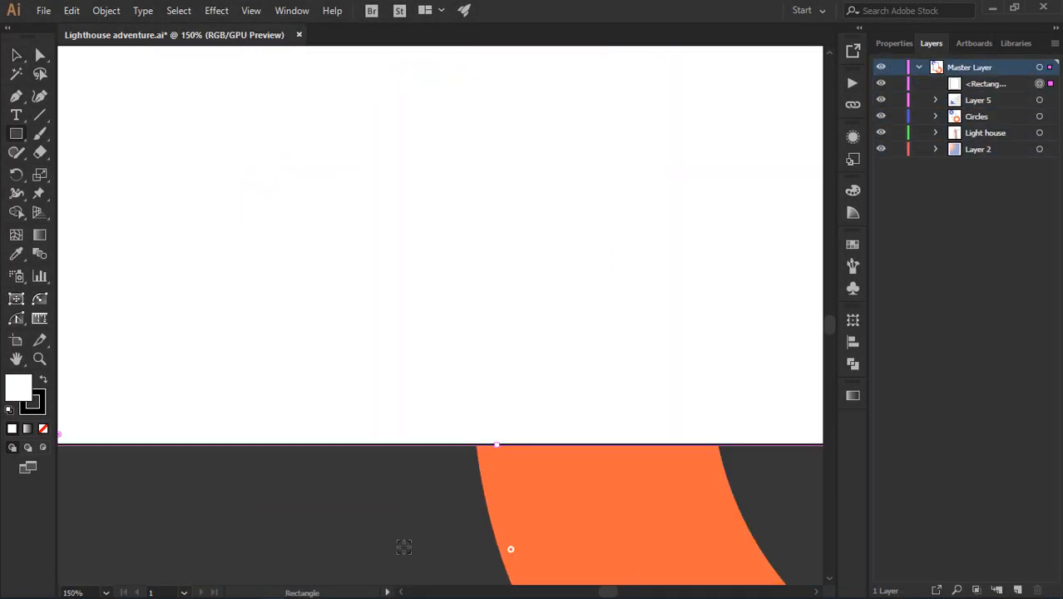
pyautogui.scroll(-3, 432, 516)
pyautogui.press('v')
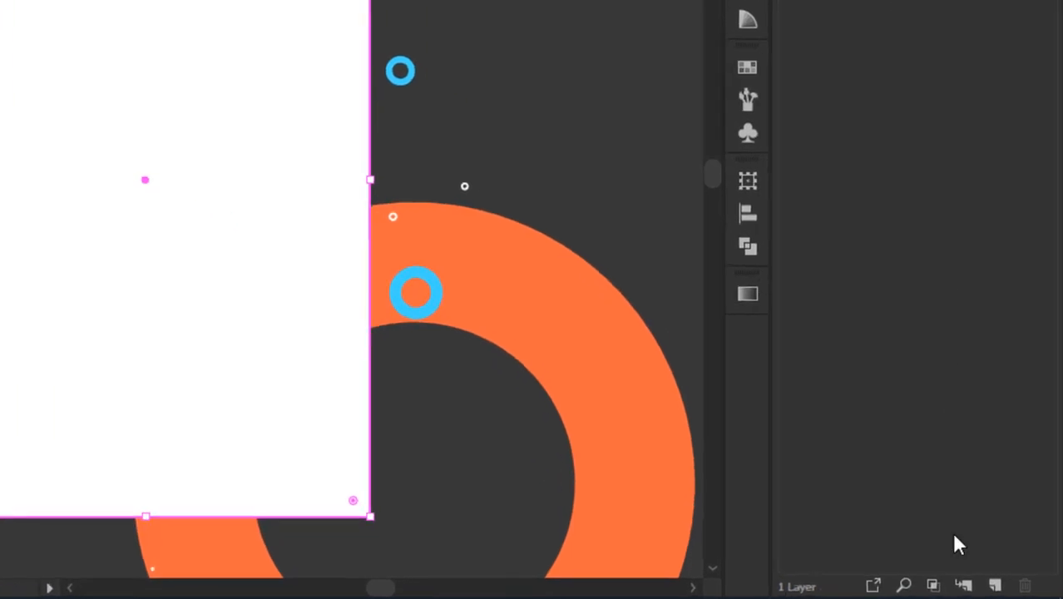
pyautogui.click(952, 587)
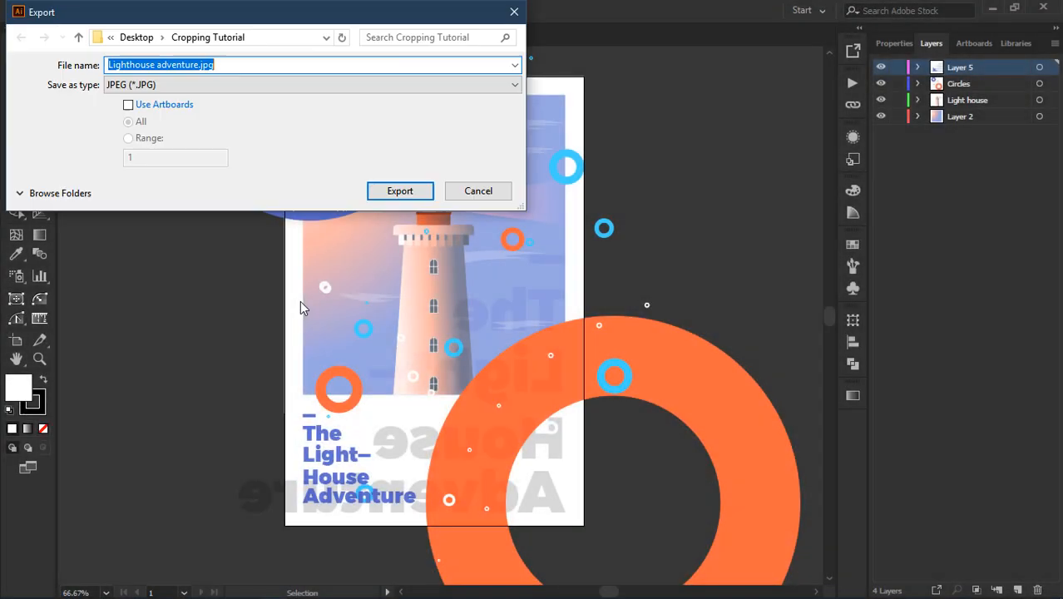
# Step: Expand the export dialog's folder browser and export the poster as a JPEG with Use Artboards on for all artboards
pyautogui.click(50, 193)
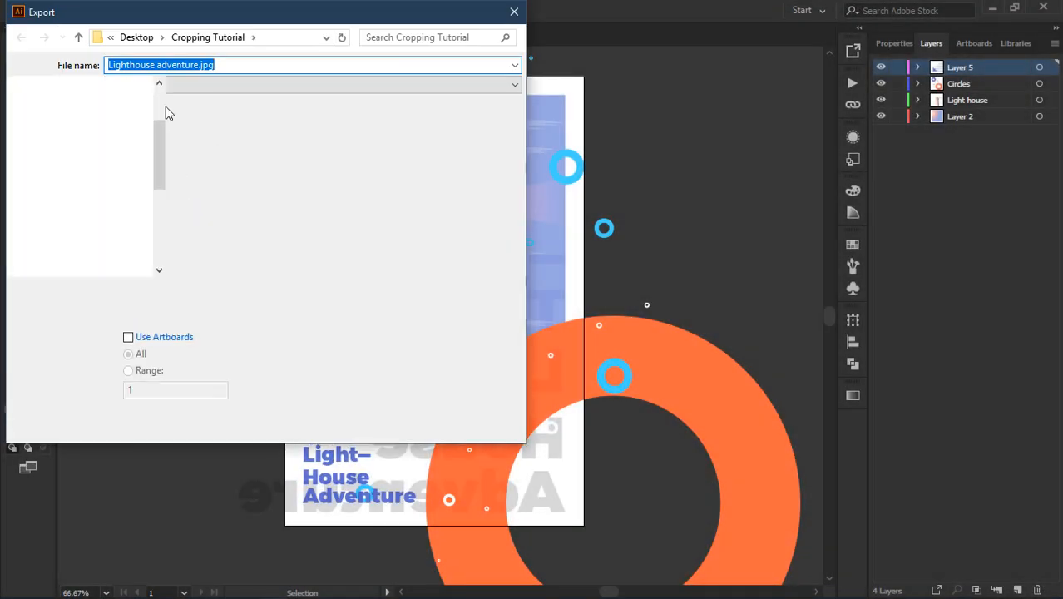
pyautogui.click(126, 316)
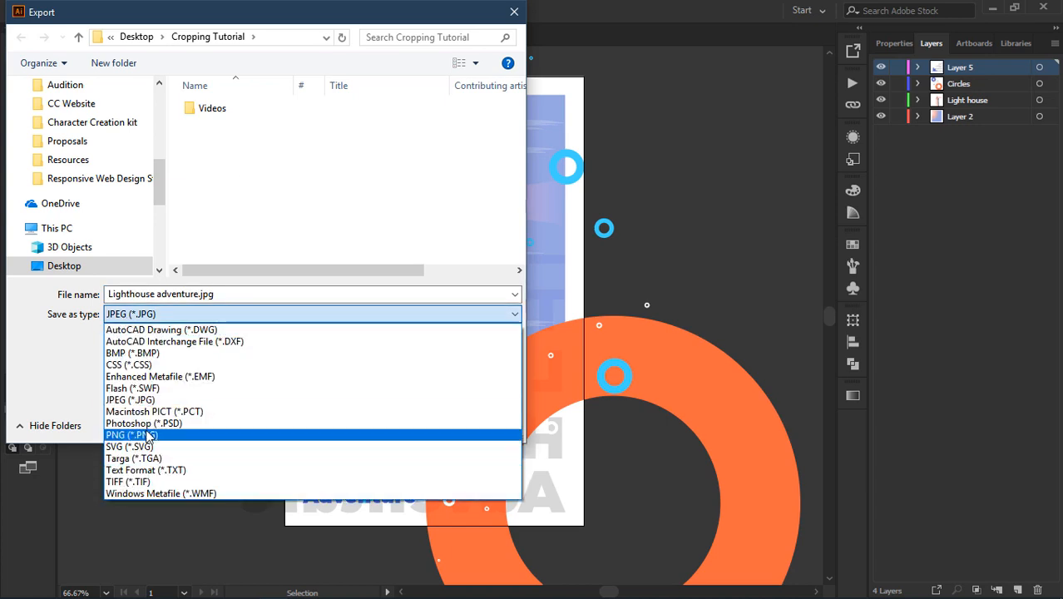
pyautogui.click(137, 399)
pyautogui.click(128, 337)
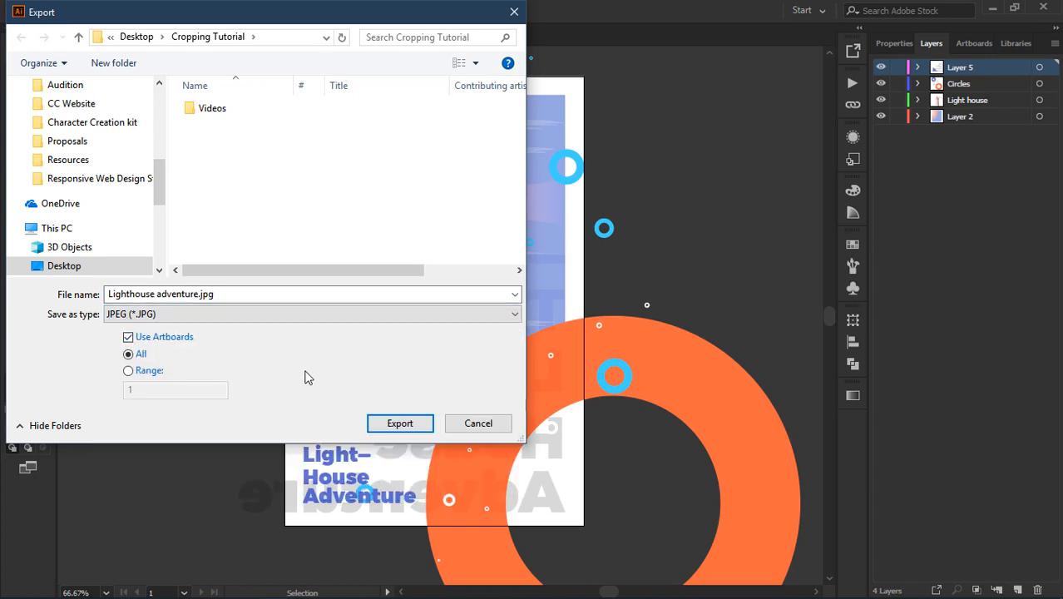
pyautogui.click(398, 423)
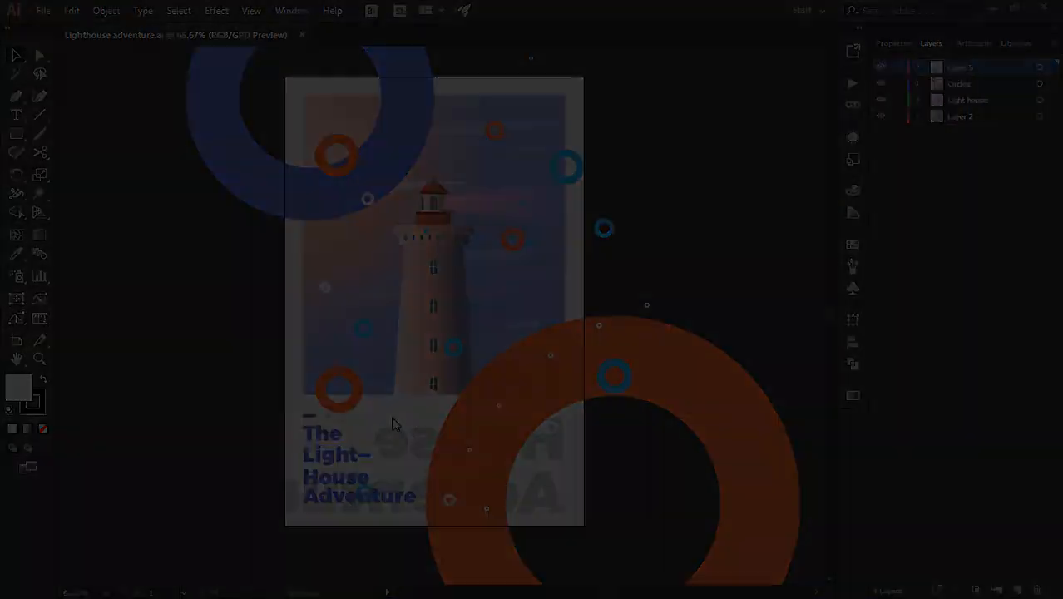